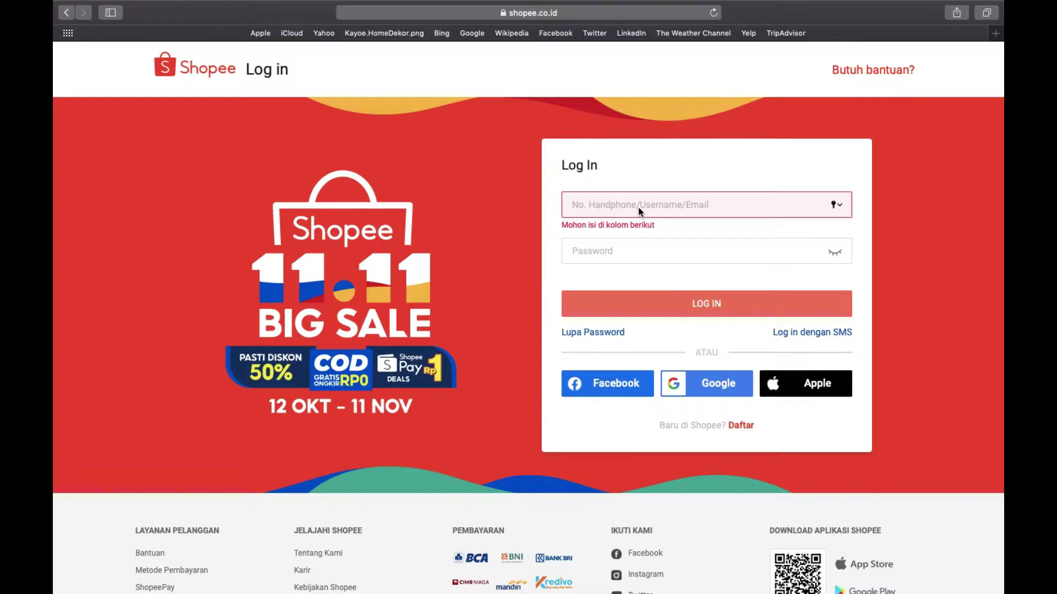
Log in to the Shopee account with its username and password, and decline saving the password in the browser.
type("mell")
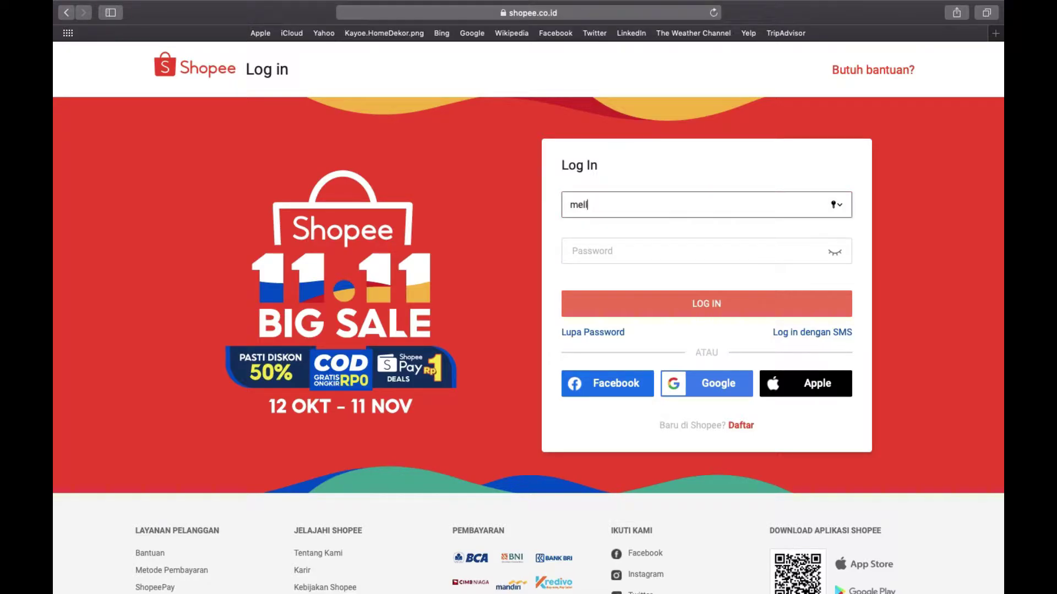
type("isahomedress")
left_click(637, 249)
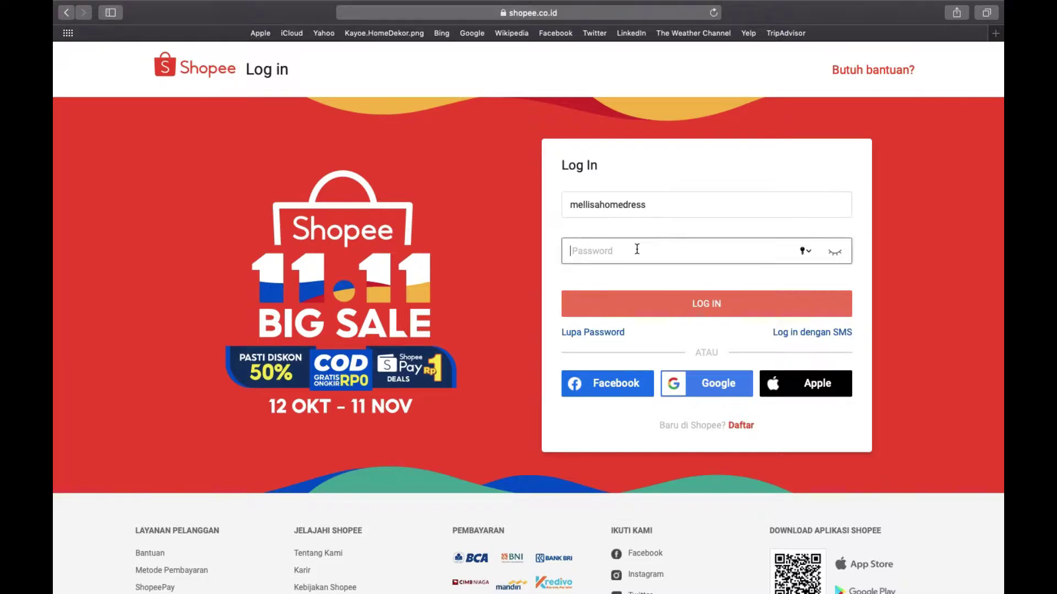
type("•••••")
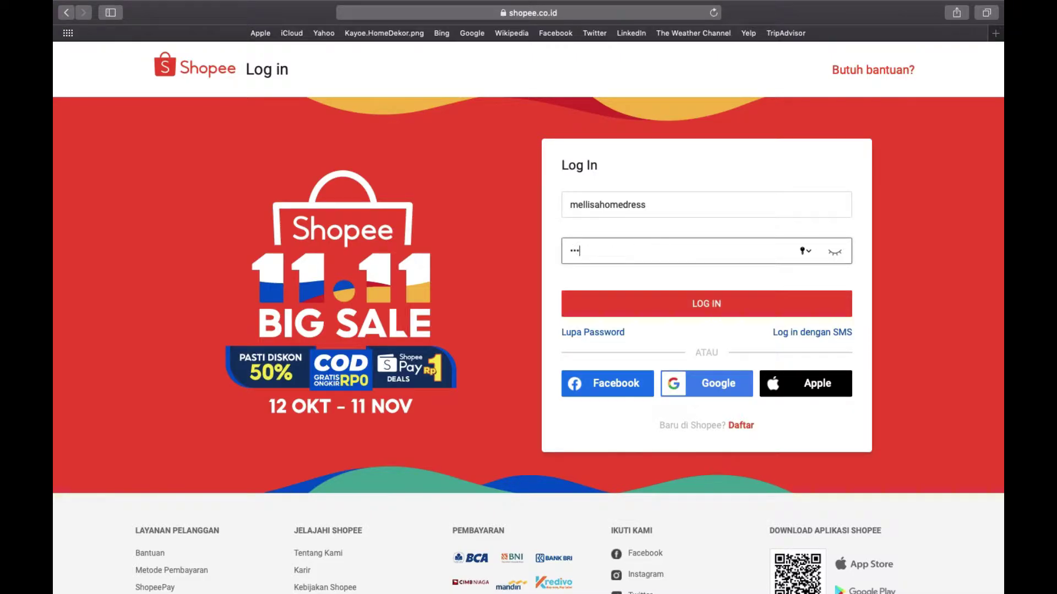
type("•••")
left_click(661, 313)
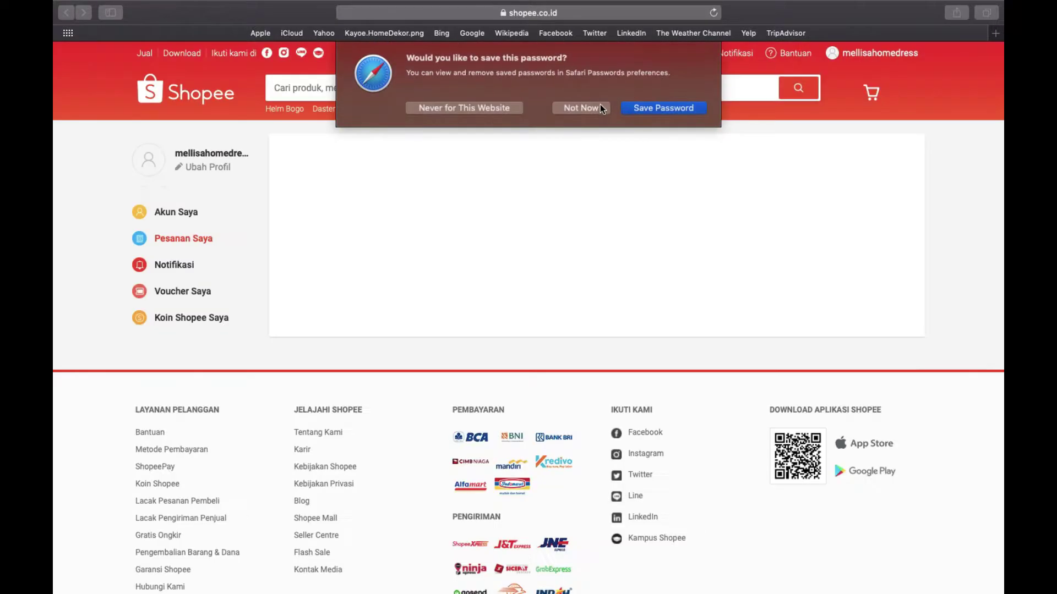
left_click(598, 109)
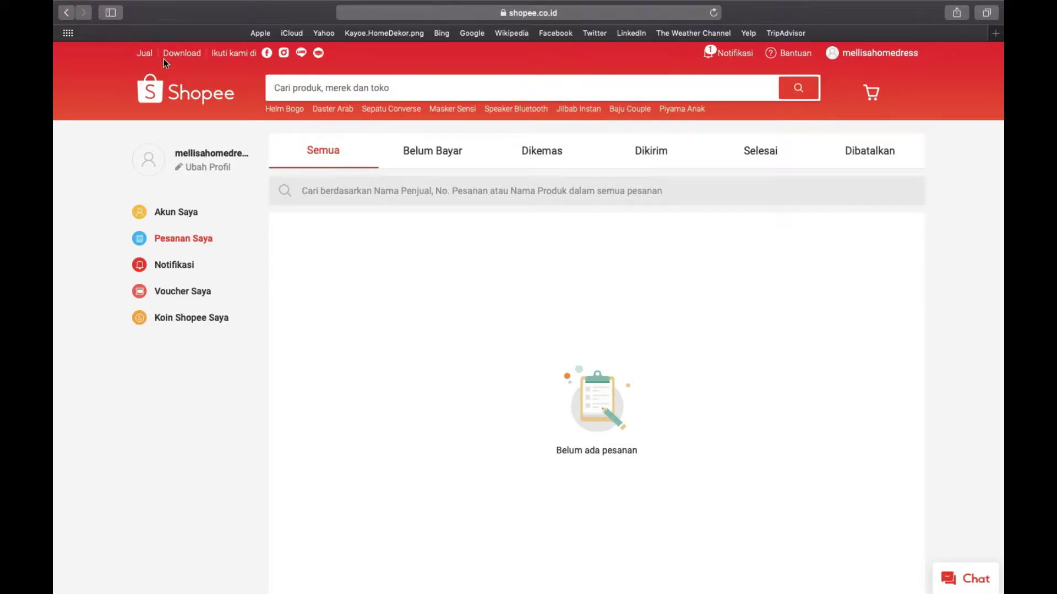
Go to the Seller Centre's Produk Saya page and start adding a new product.
left_click(144, 52)
left_click(110, 13)
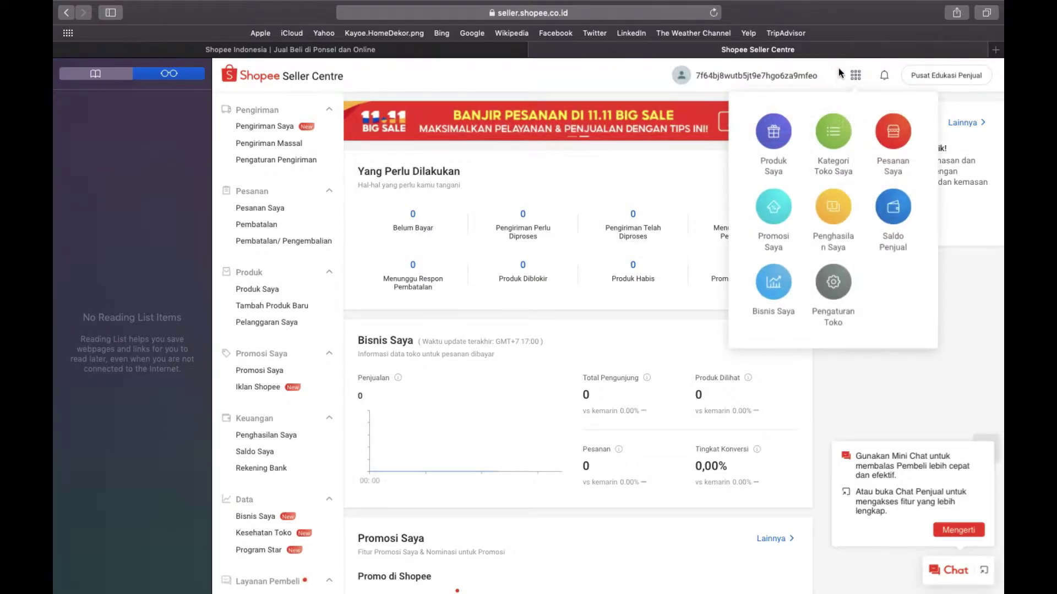
mouse_move(859, 80)
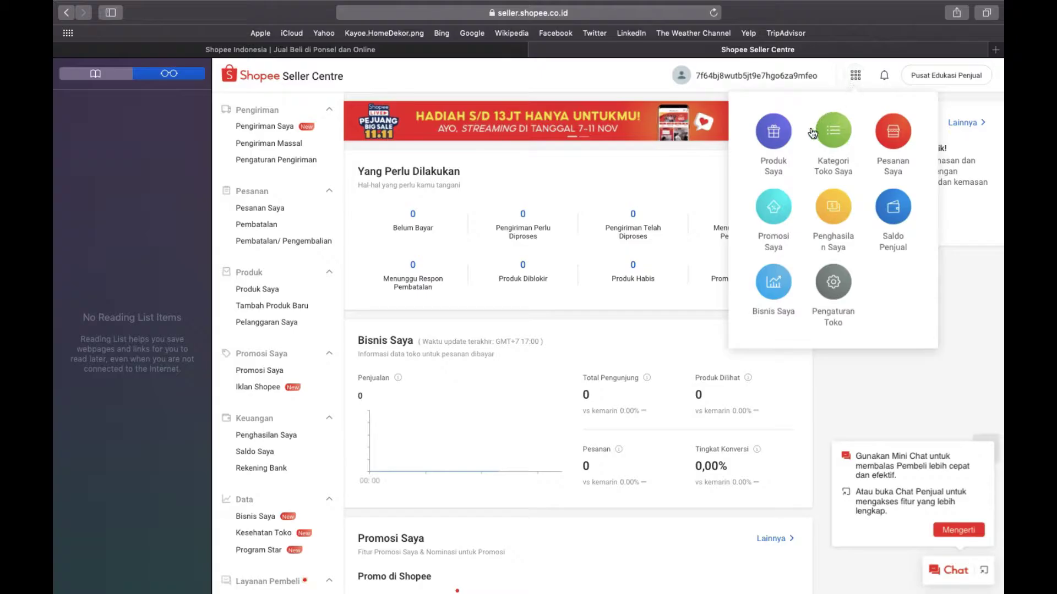
left_click(774, 135)
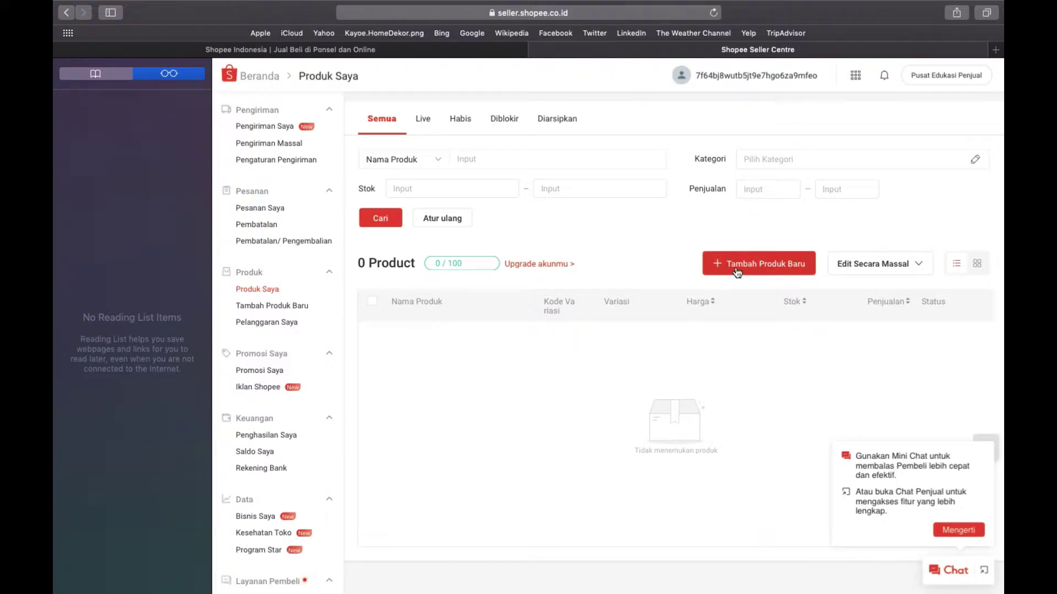
left_click(737, 270)
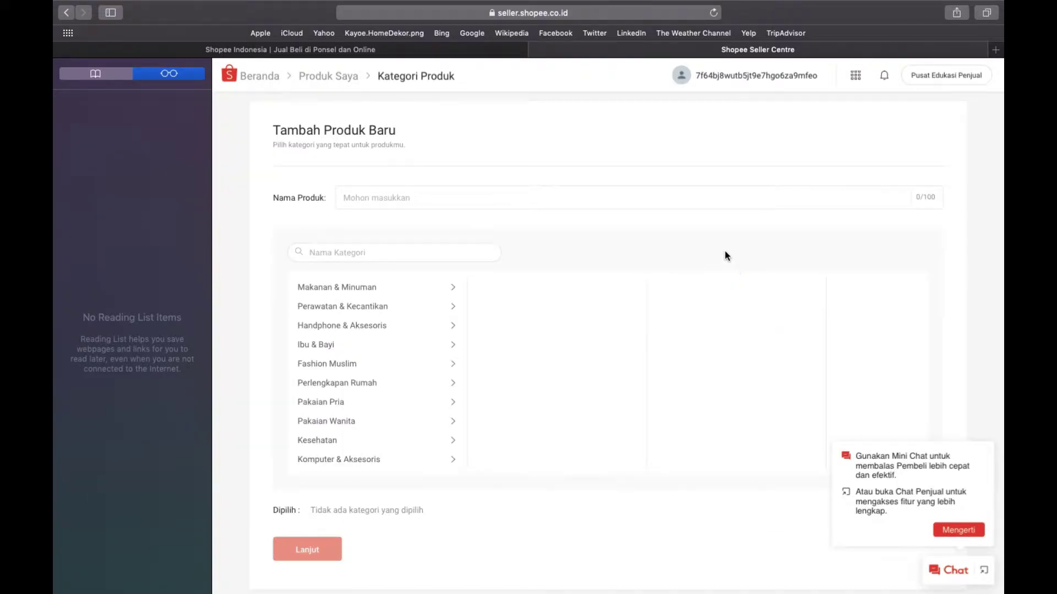
Enter "Homedress Namira Grey by Wearmoura gamis syari termurah" as the new product's name.
left_click(583, 197)
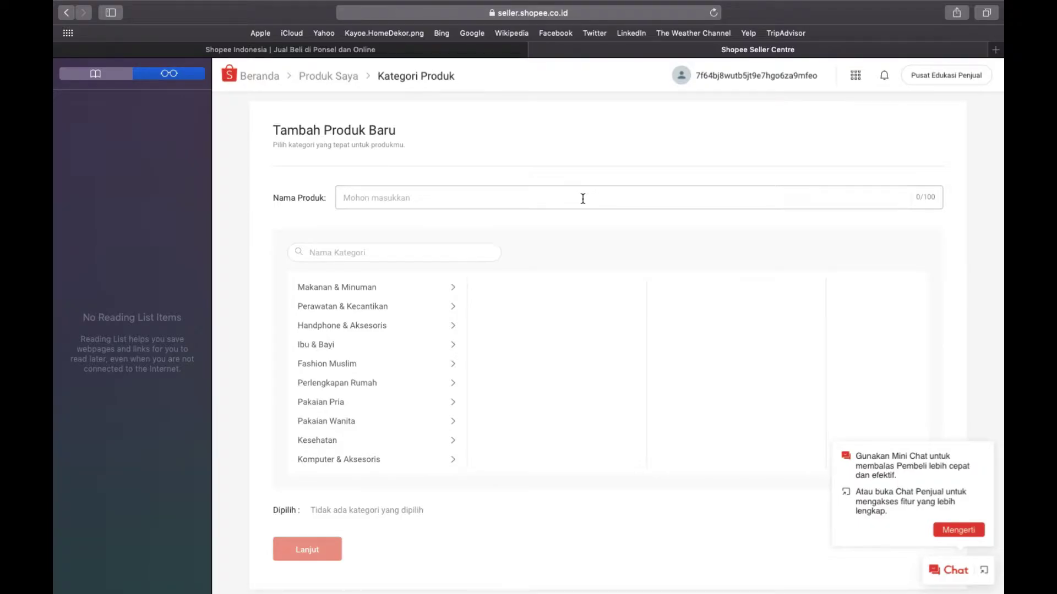
type("Home")
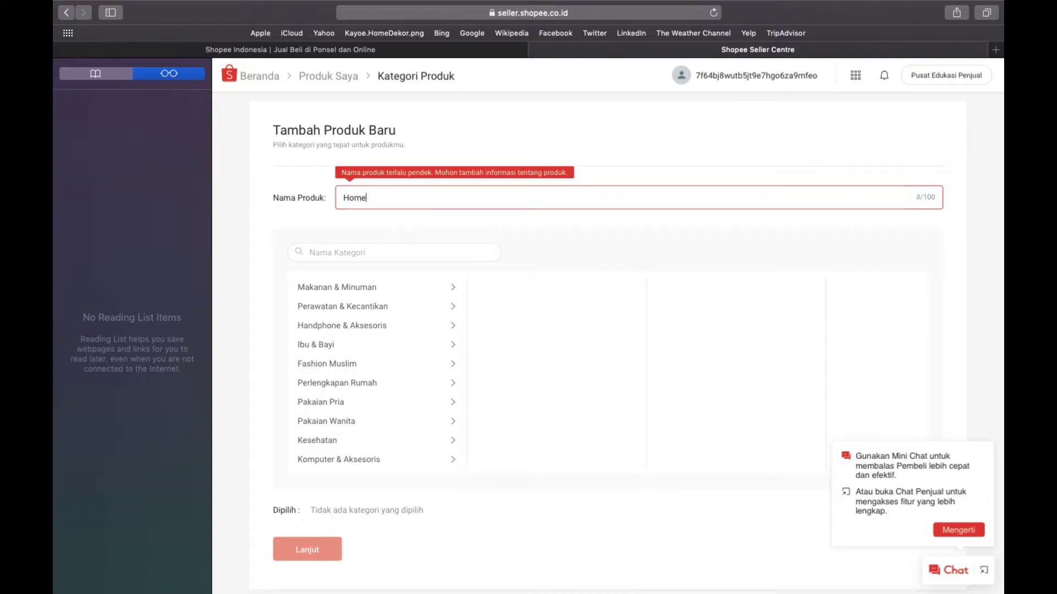
type("dress")
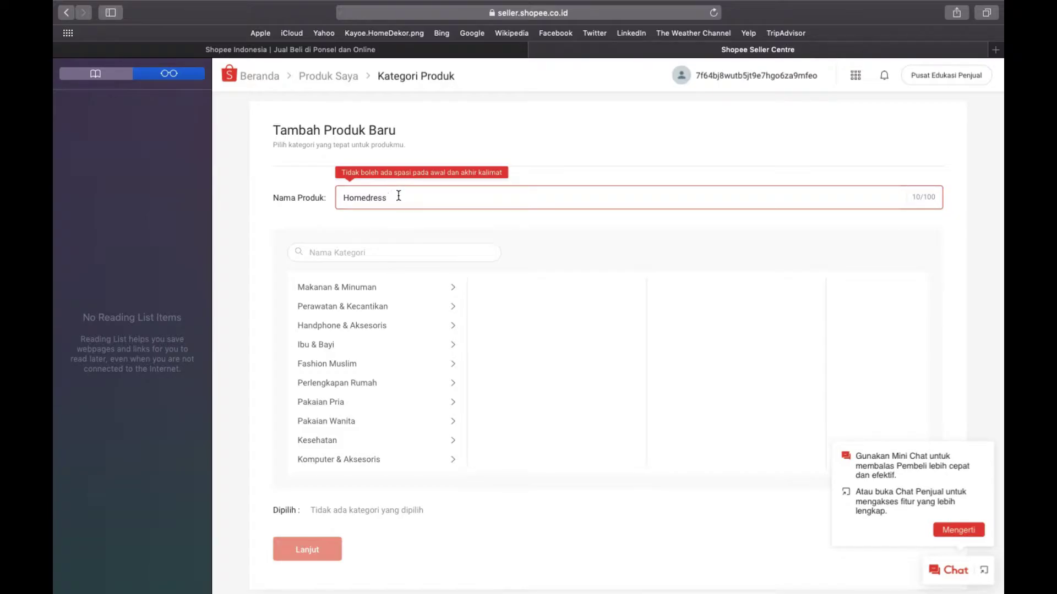
type("Namir")
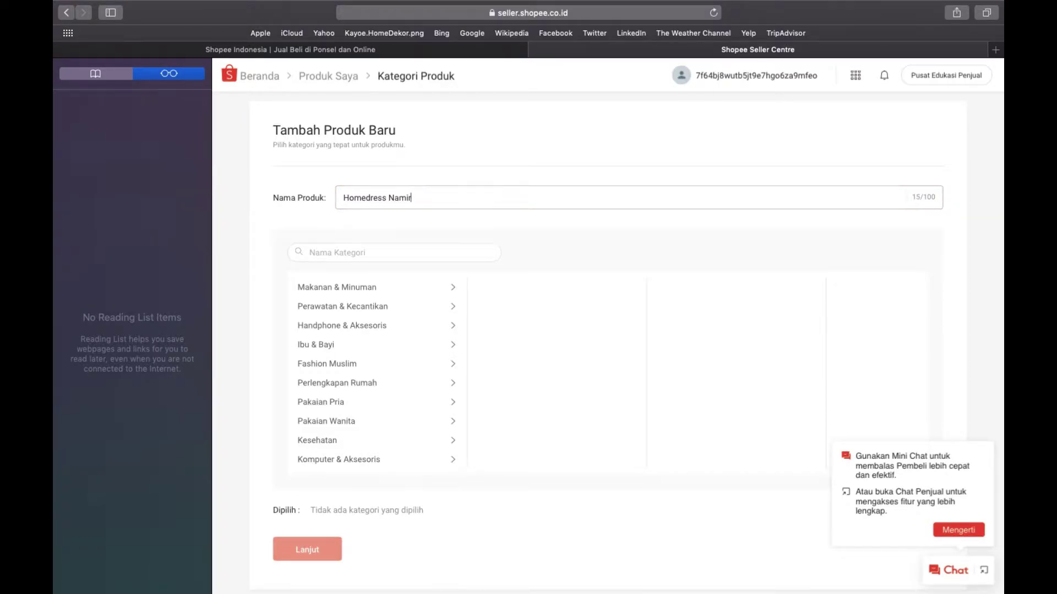
type("a ")
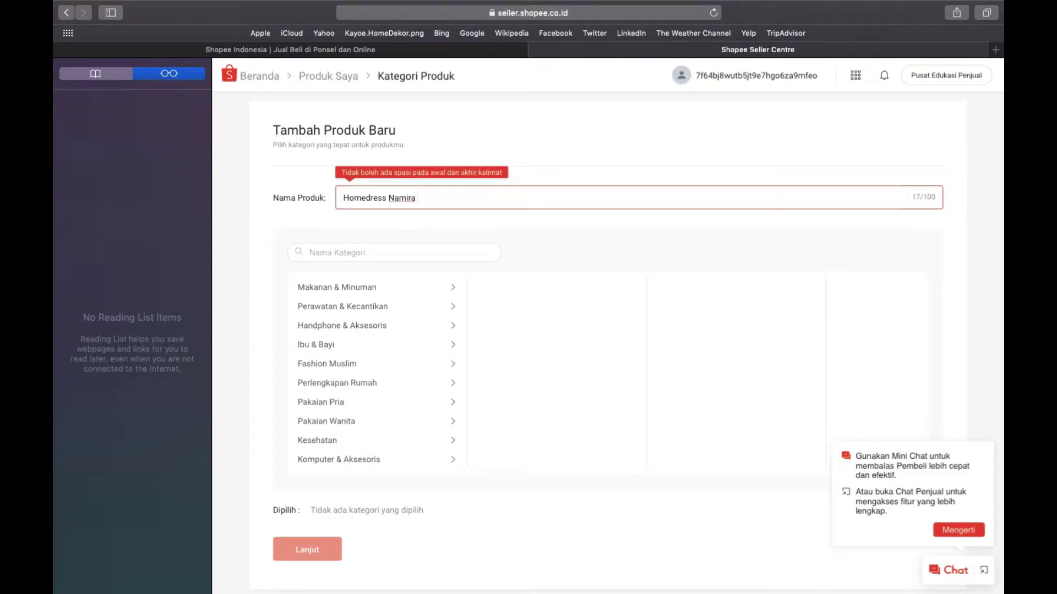
type("Gre")
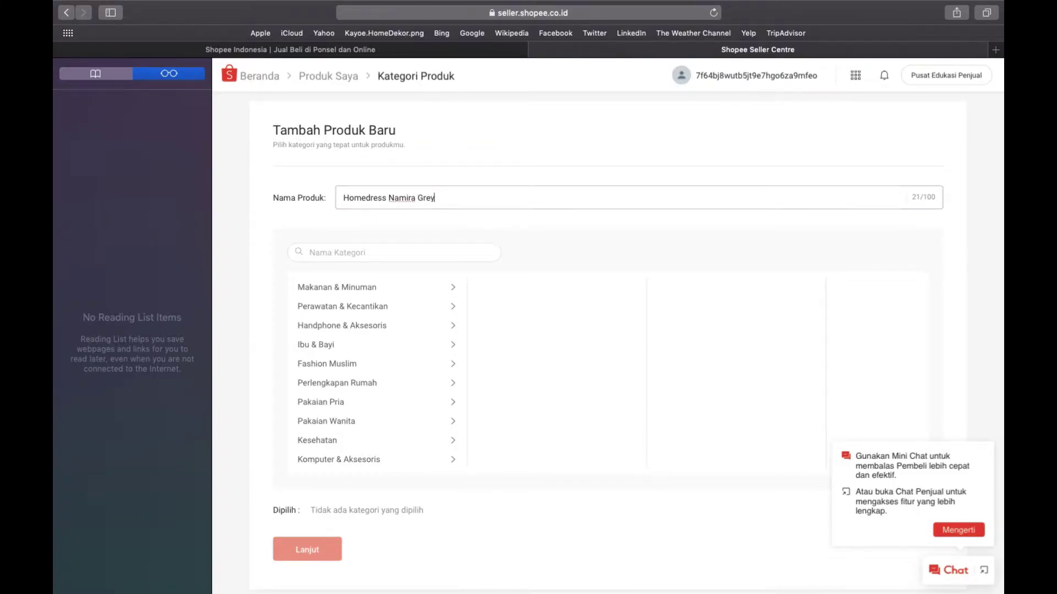
type("y ")
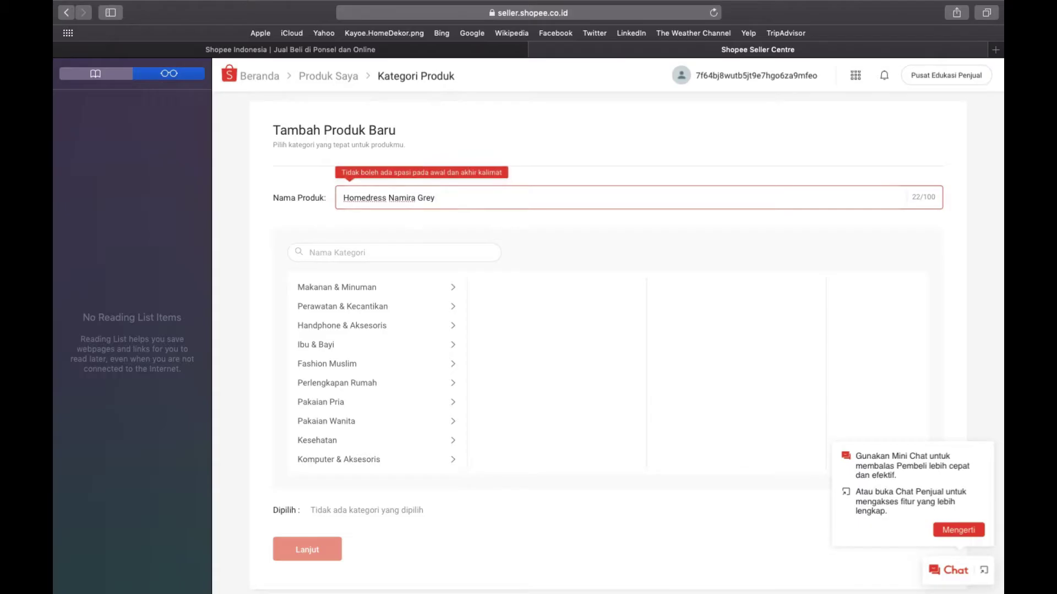
type("b")
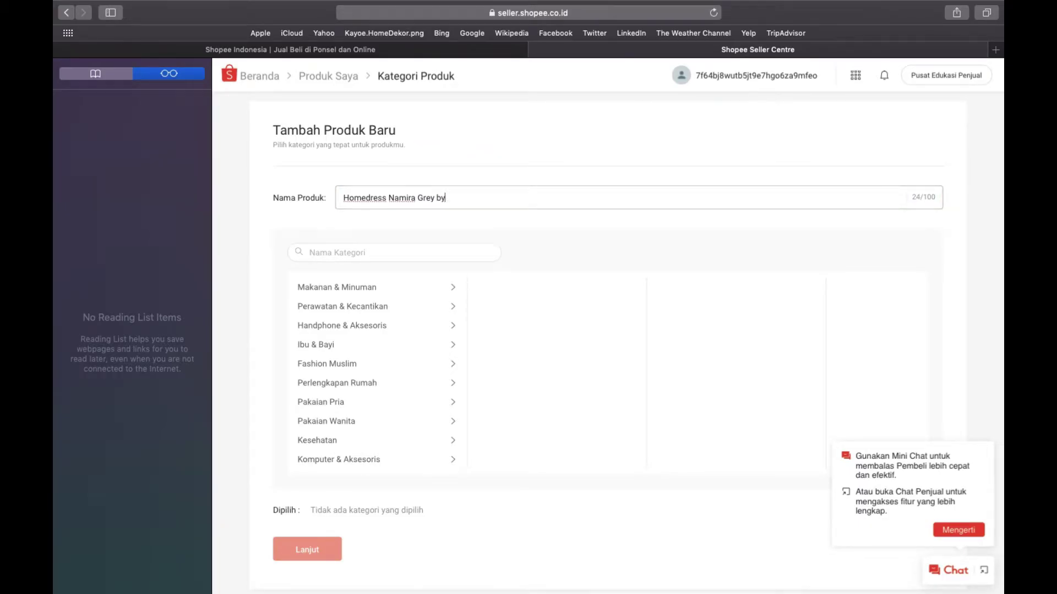
type("y wear")
key("BackSpace")
key("BackSpace")
key("BackSpace")
type("Wearmoura")
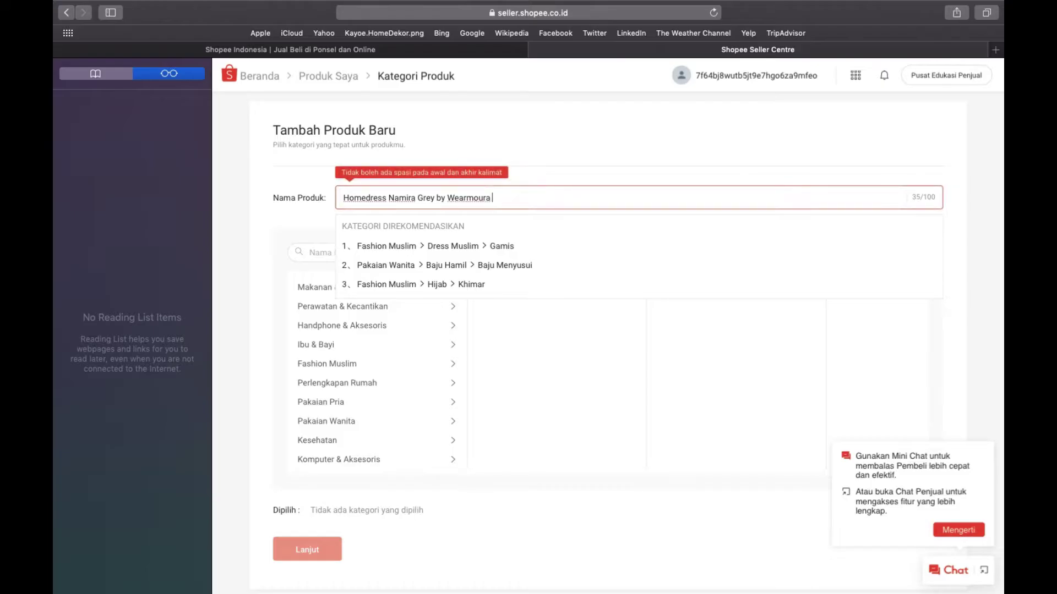
type("gamis ")
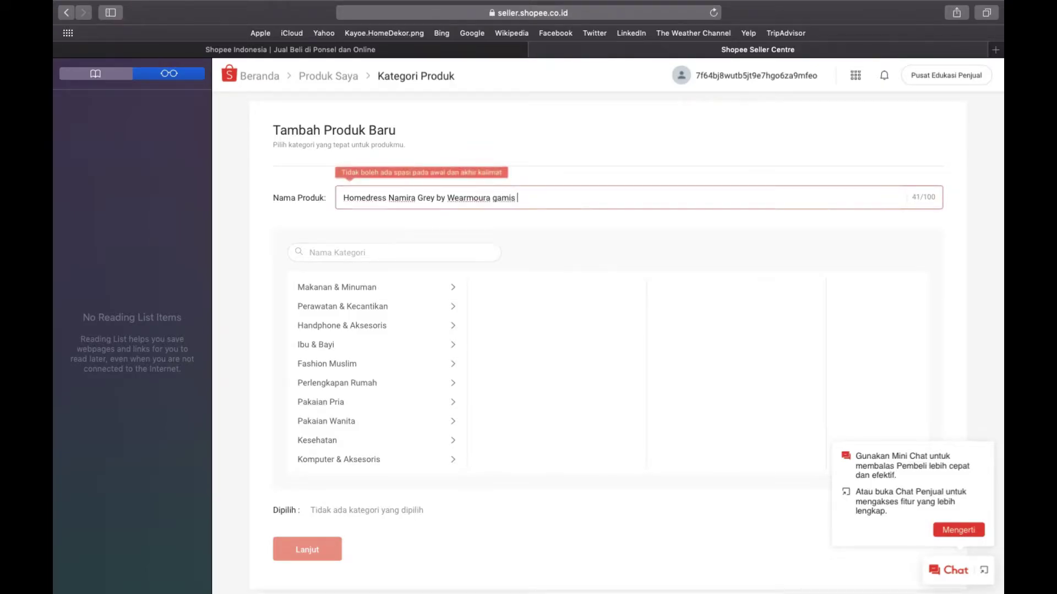
type("s")
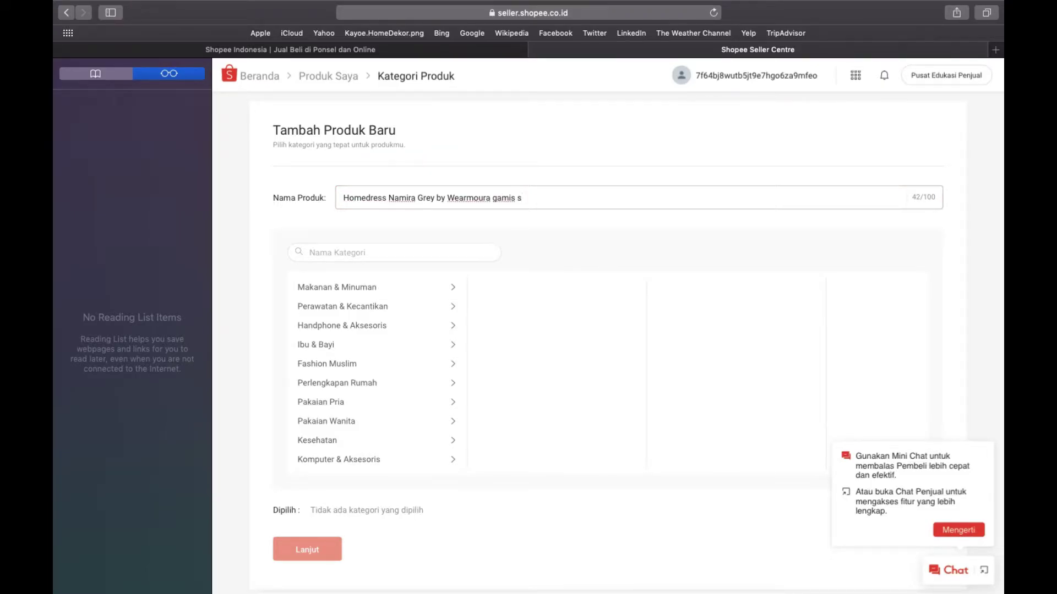
type("yar")
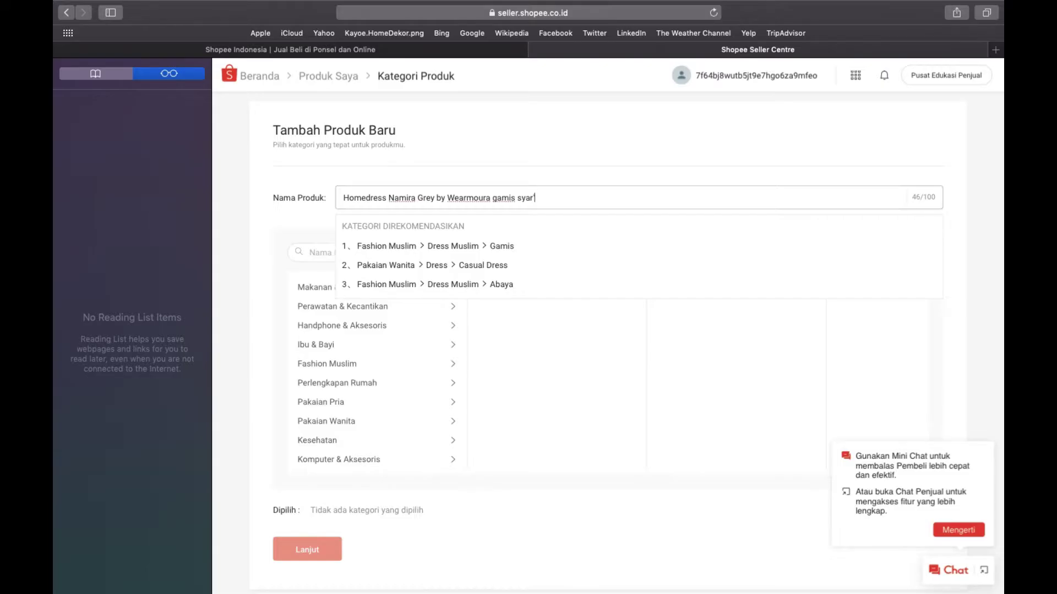
type("'i")
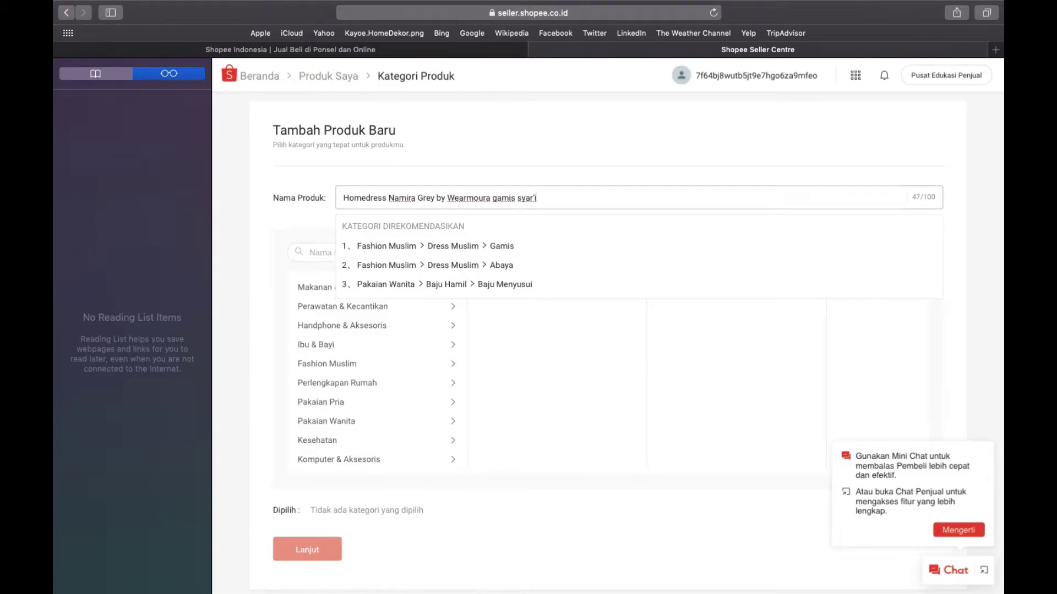
key("BackSpace")
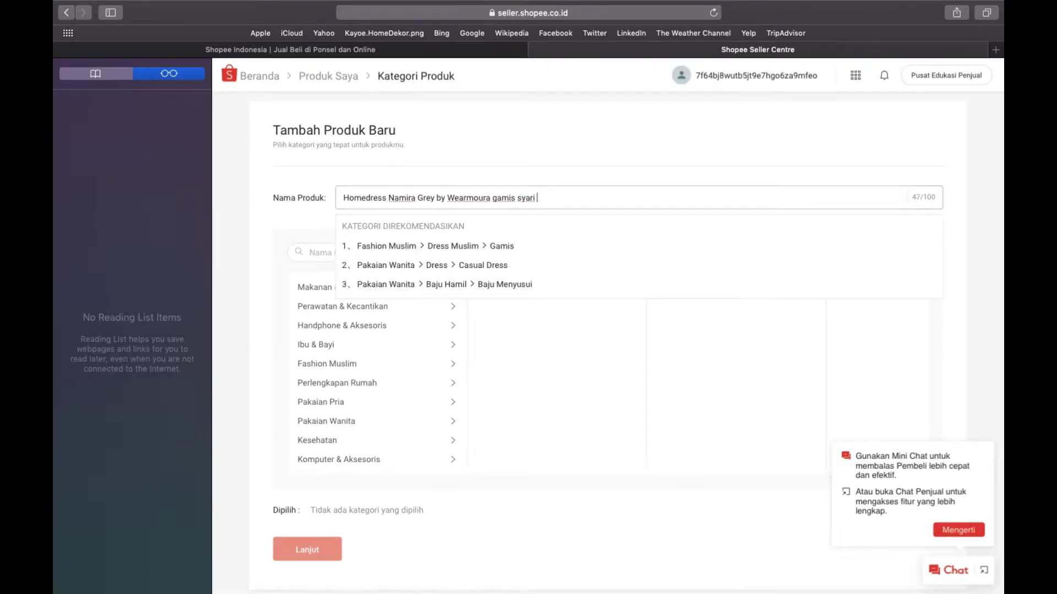
type("termurah")
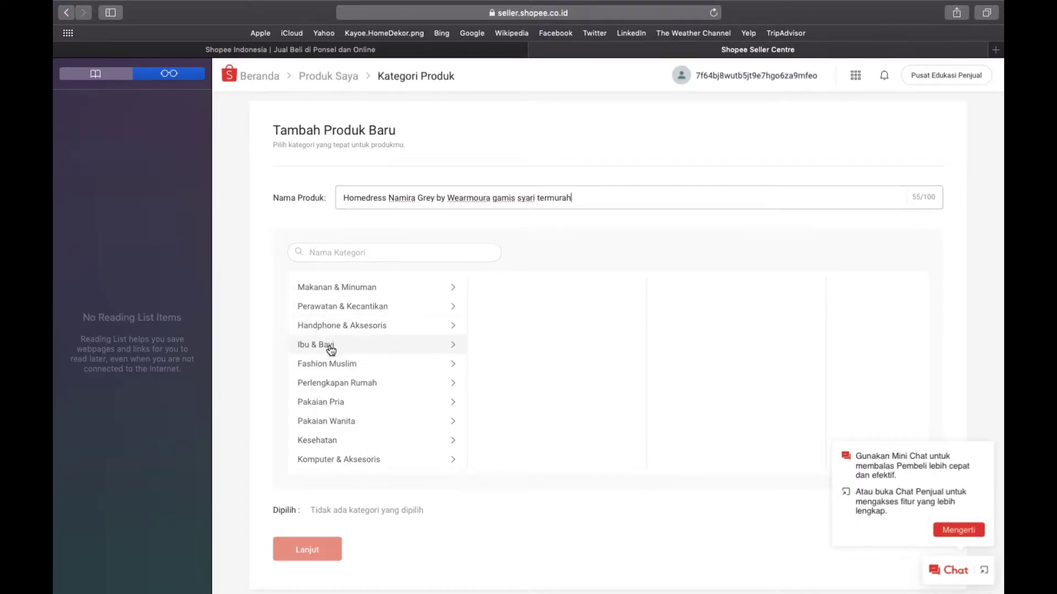
Choose the category Fashion Muslim > Dress Muslim > Gamis and continue to the product information form.
left_click(332, 371)
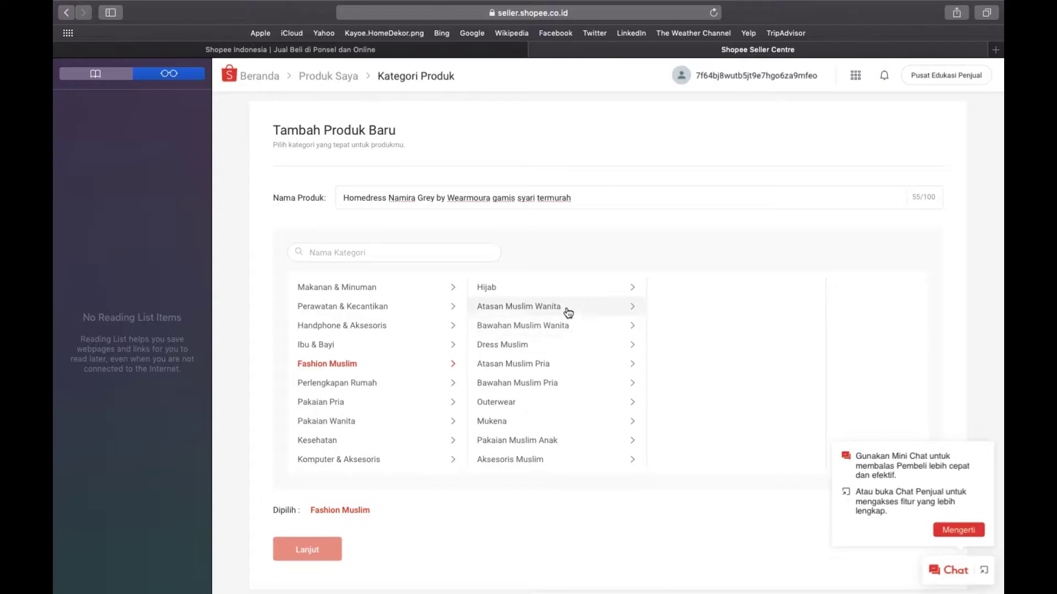
left_click(560, 351)
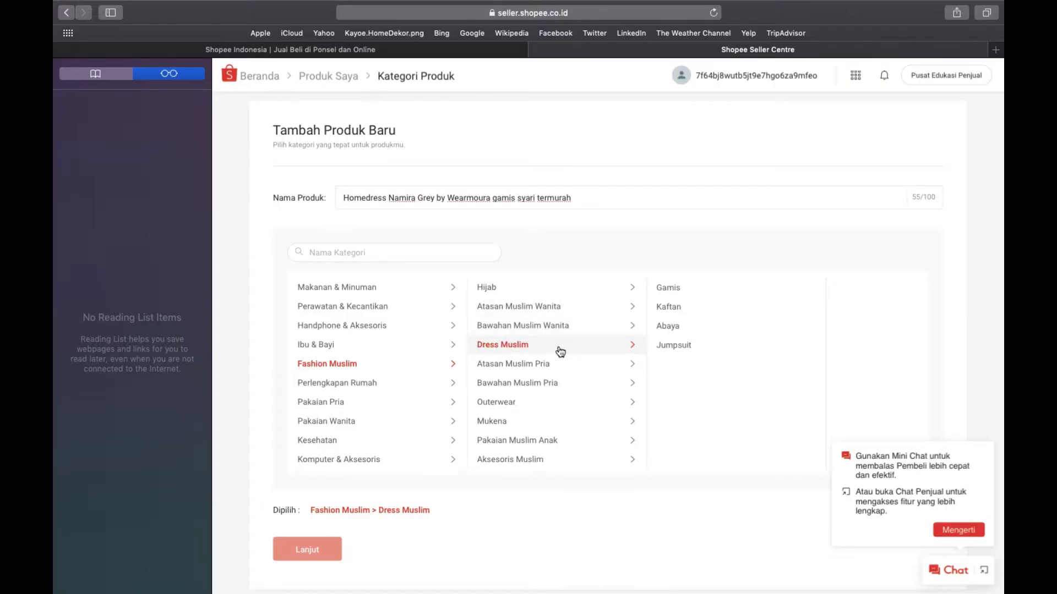
left_click(682, 296)
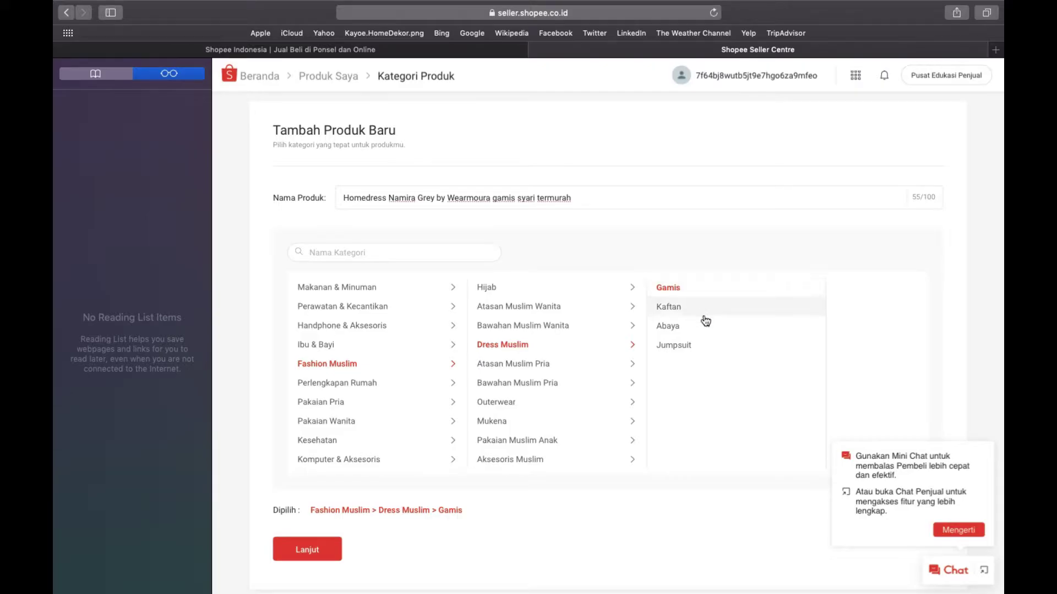
scroll(569, 406, "down", 1)
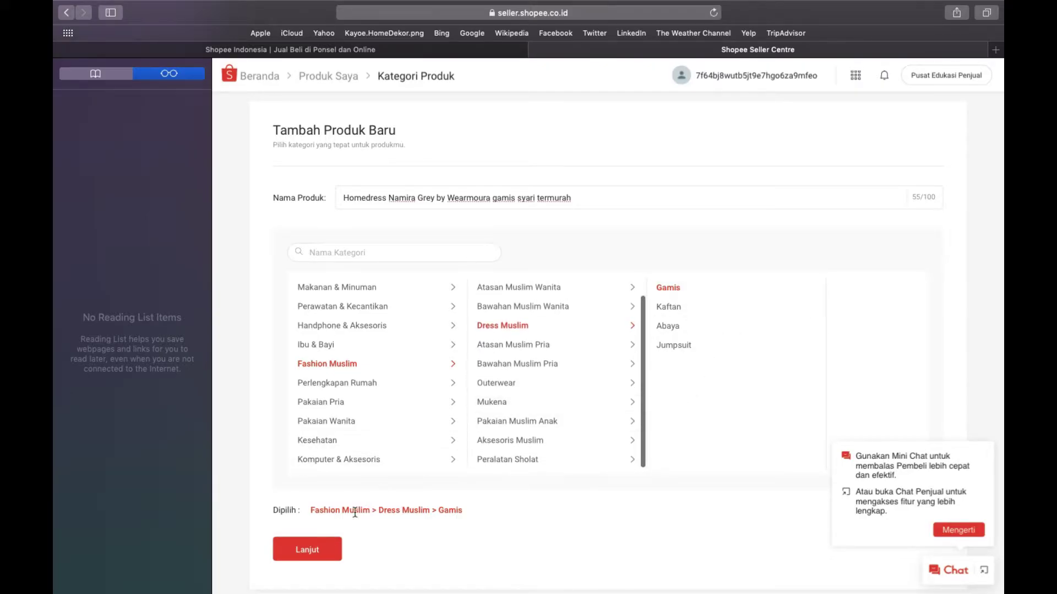
left_click(332, 549)
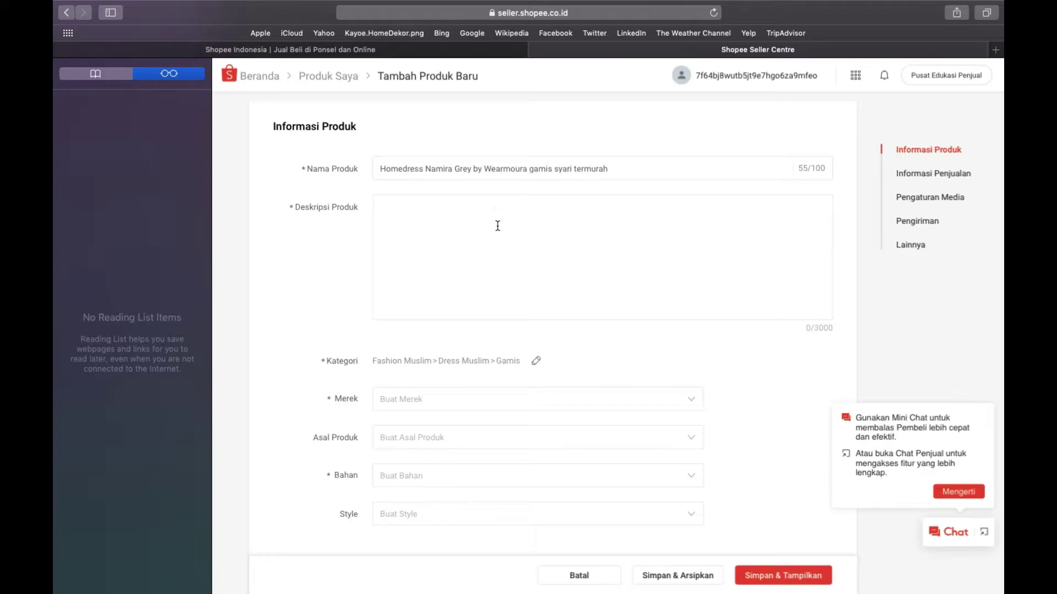
Switch to Notes and select the homedress note's text from "Assalamualaikum.." through the final hashtag "#homeydress".
mouse_move(724, 587)
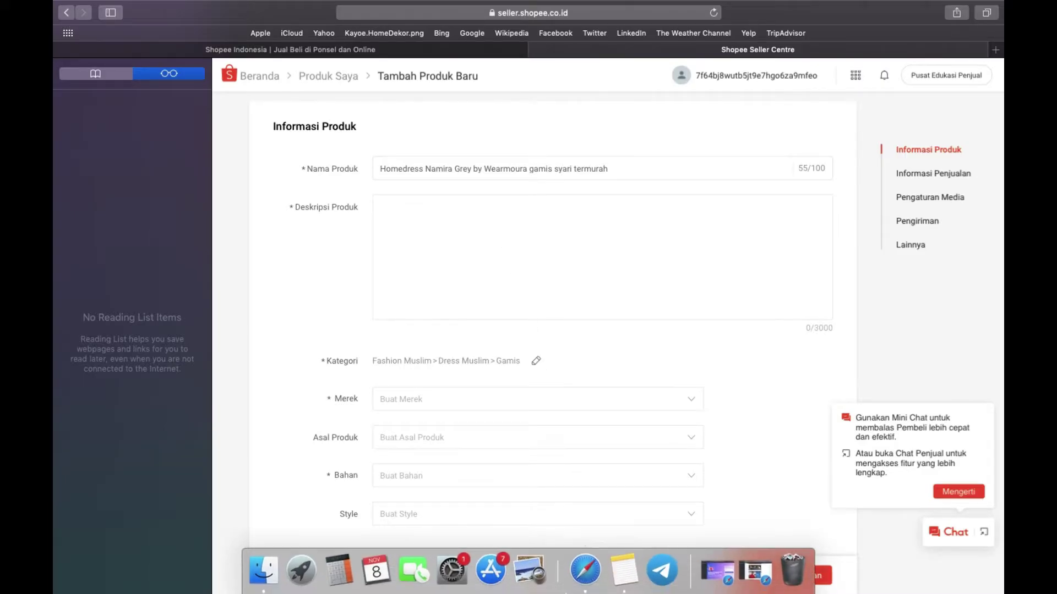
left_click(630, 562)
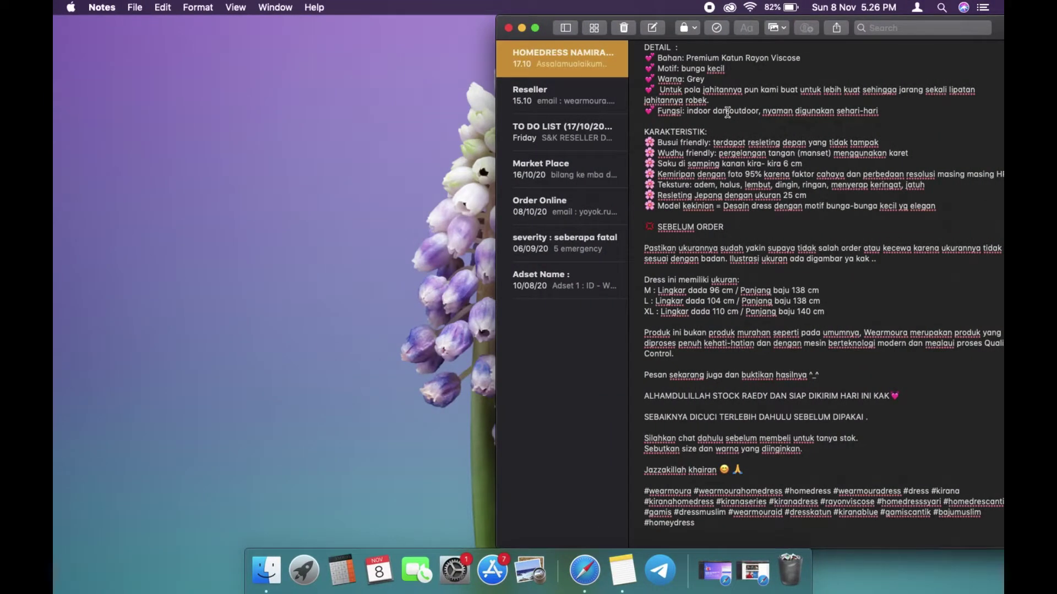
scroll(732, 189, "up", 5)
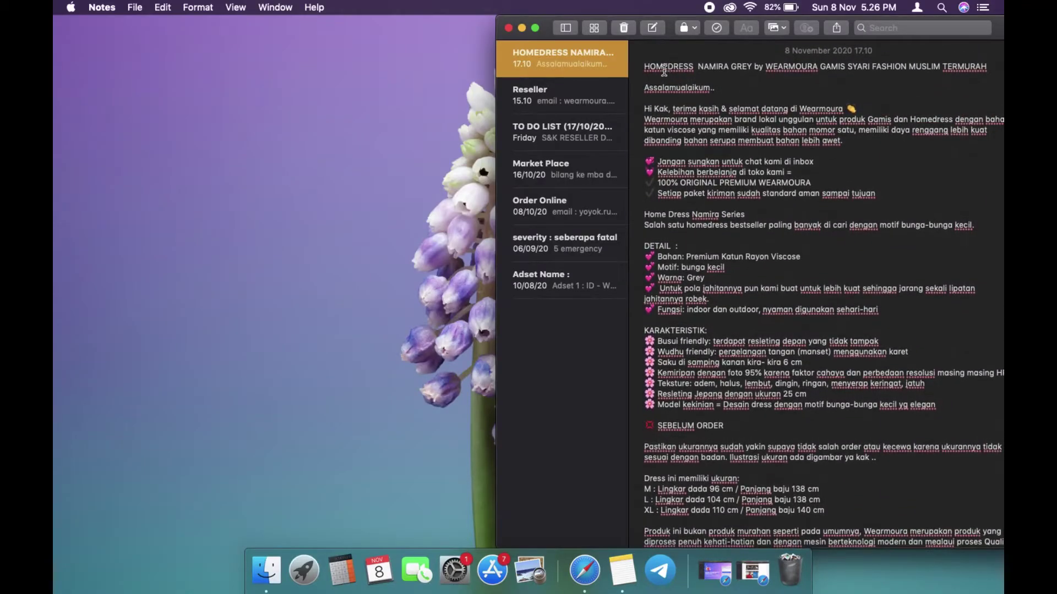
left_click_drag(644, 68, 784, 266)
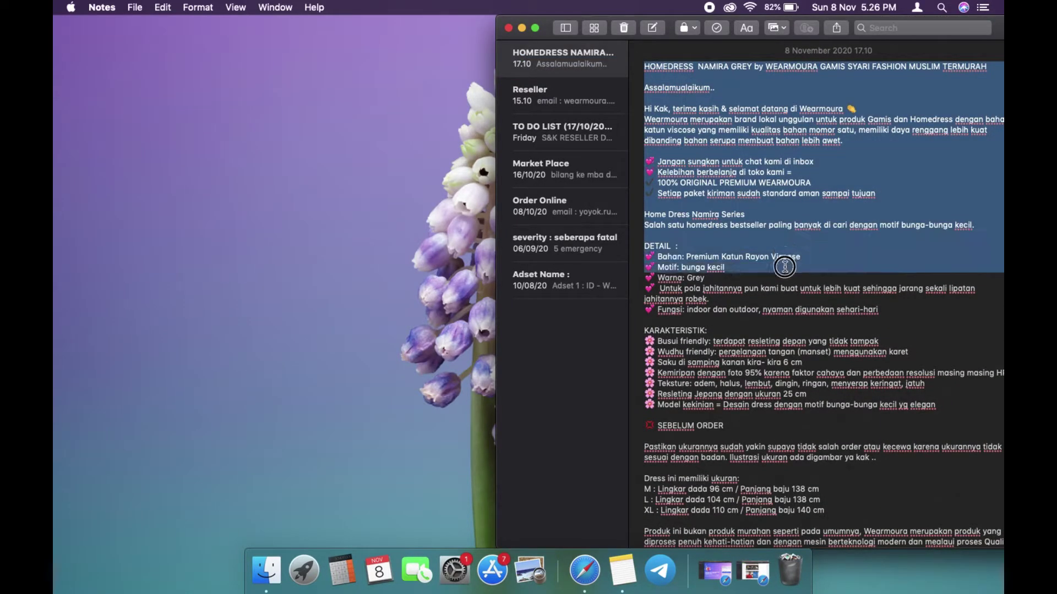
left_click(648, 89)
left_click_drag(646, 89, 727, 216)
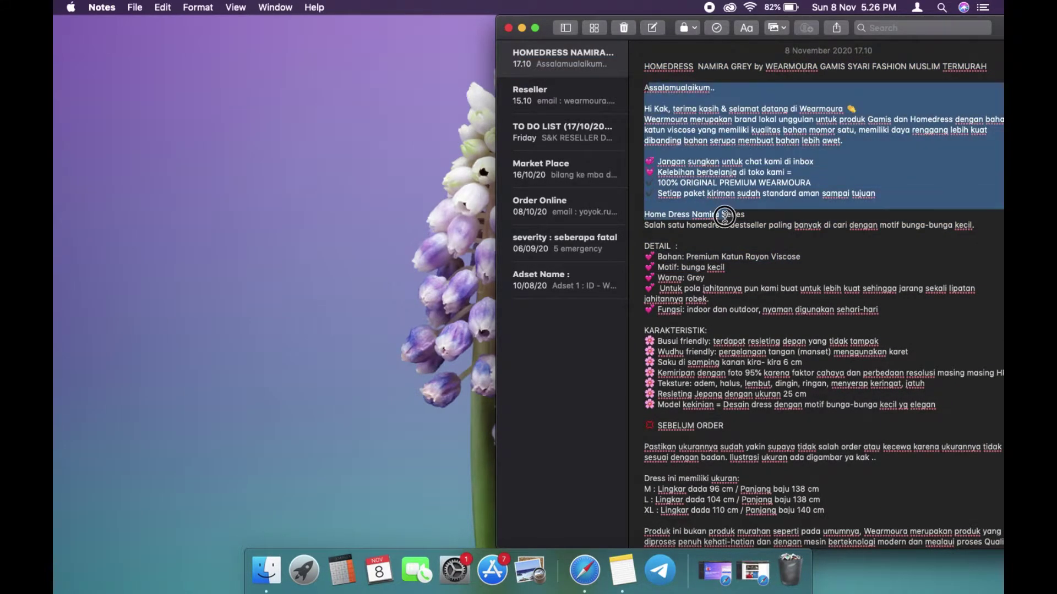
left_click(645, 87)
left_click_drag(645, 87, 768, 530)
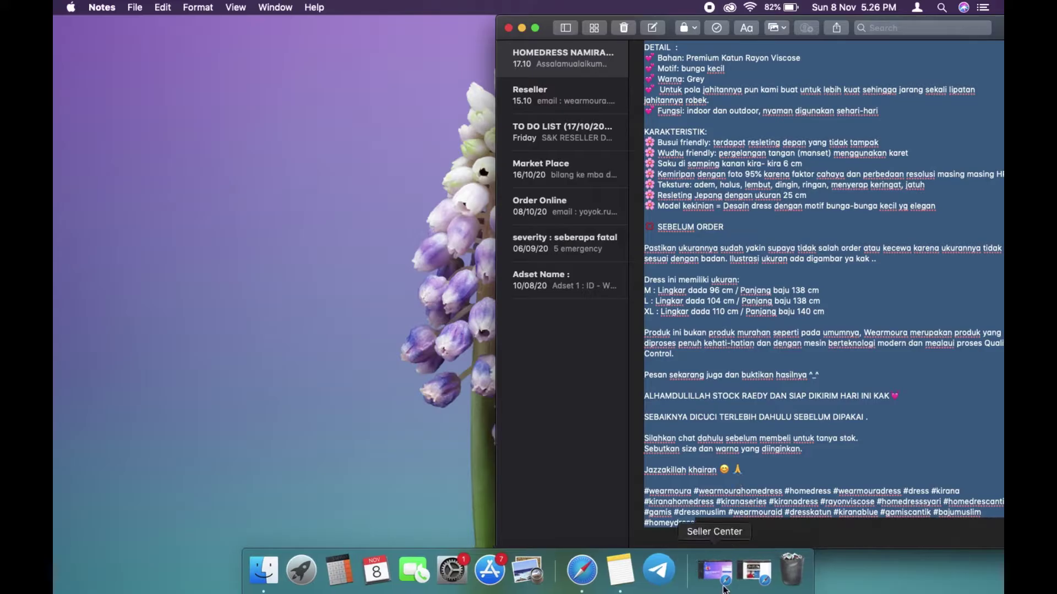
Switch to Safari and paste the copied homedress text into the new product's Deskripsi Produk field.
left_click(584, 572)
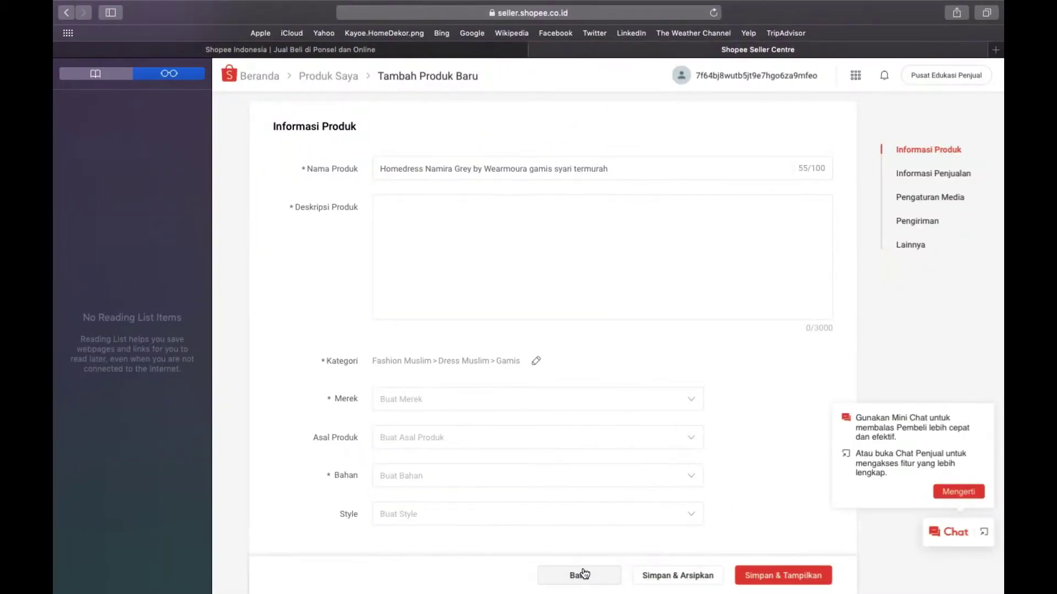
left_click(482, 208)
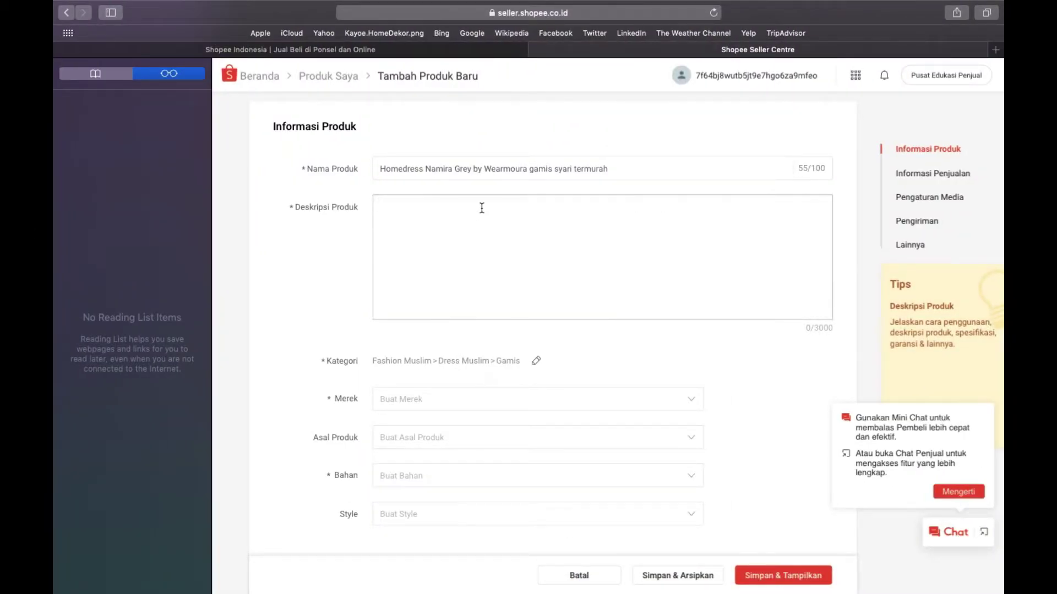
key("super+v")
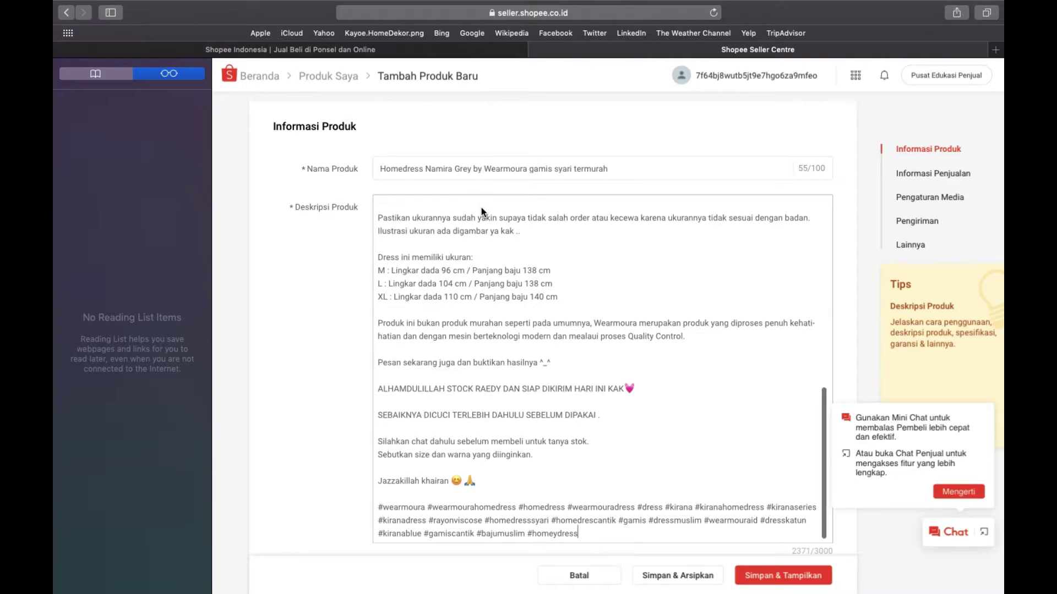
Remove the blank line below the "SEBELUM ORDER" heading in the product description and put it back.
left_click(377, 216)
type("💢 SEBELUM ORDER")
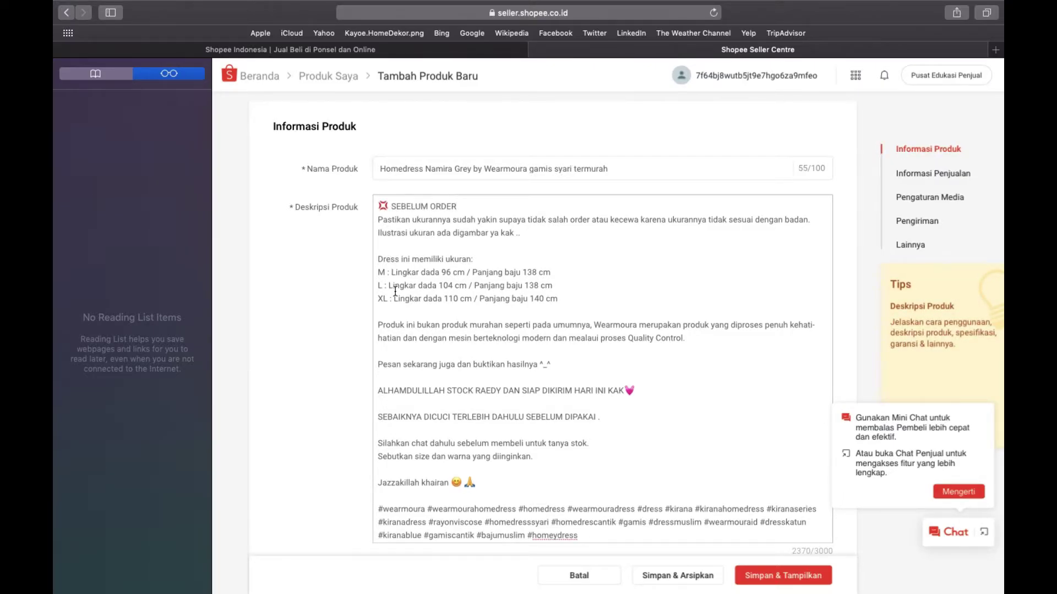
scroll(526, 223, "up", 2)
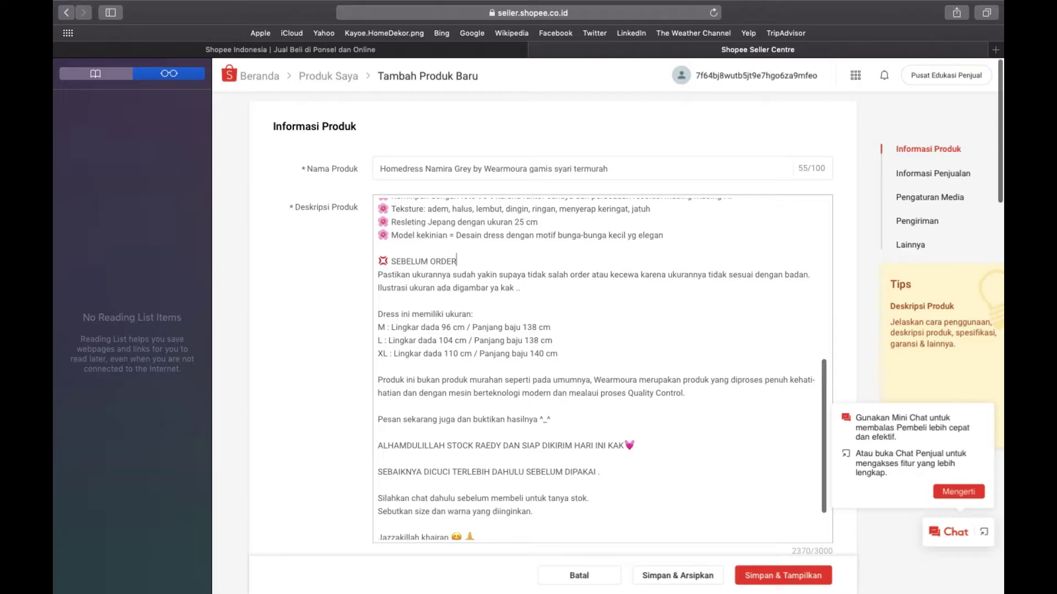
key("Return")
Review the whole pasted product description, from the "Assalamualaikum.." greeting to the closing hashtag block.
scroll(573, 310, "up", 10)
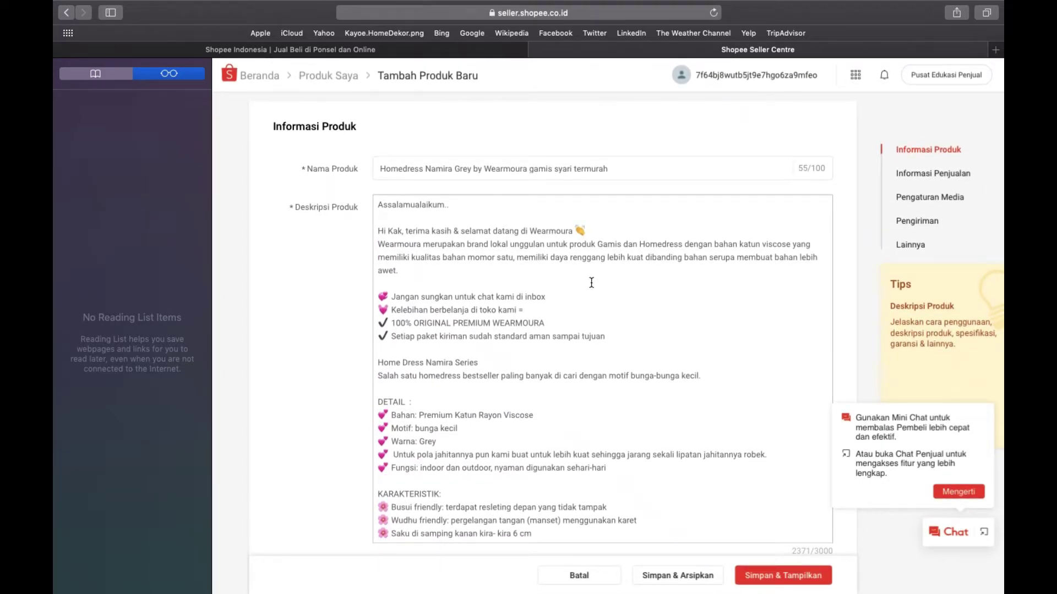
scroll(591, 282, "down", 10)
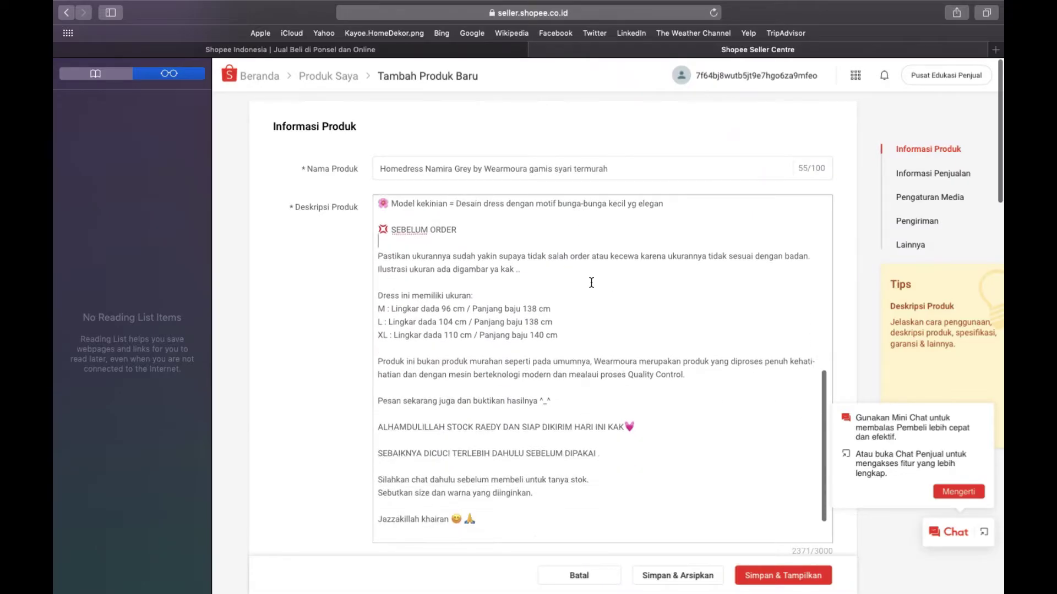
scroll(591, 282, "down", 10)
scroll(592, 282, "up", 10)
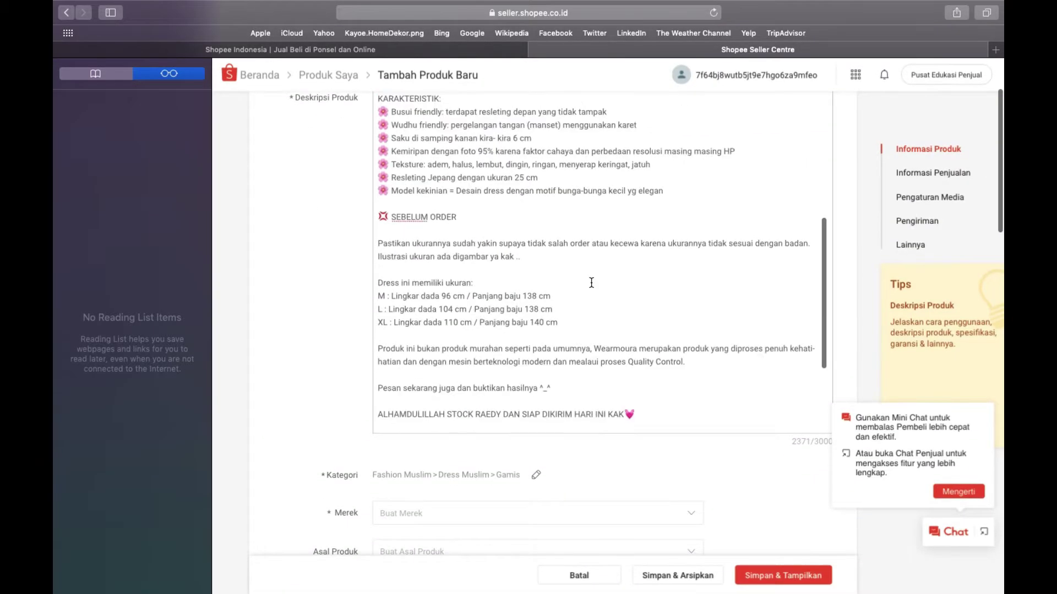
scroll(591, 282, "down", 10)
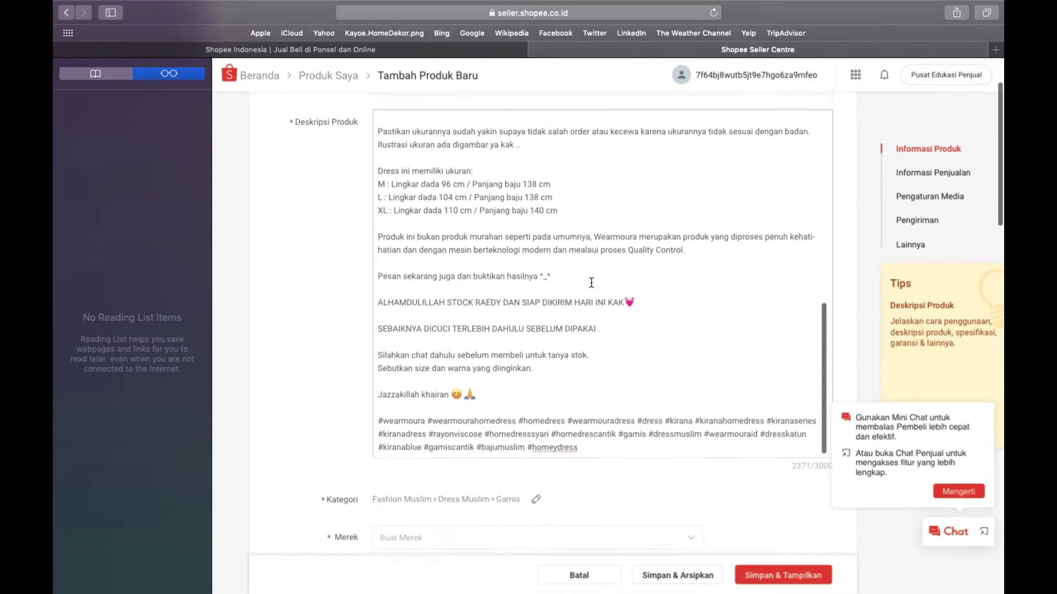
left_click(595, 420)
left_click_drag(595, 421, 398, 380)
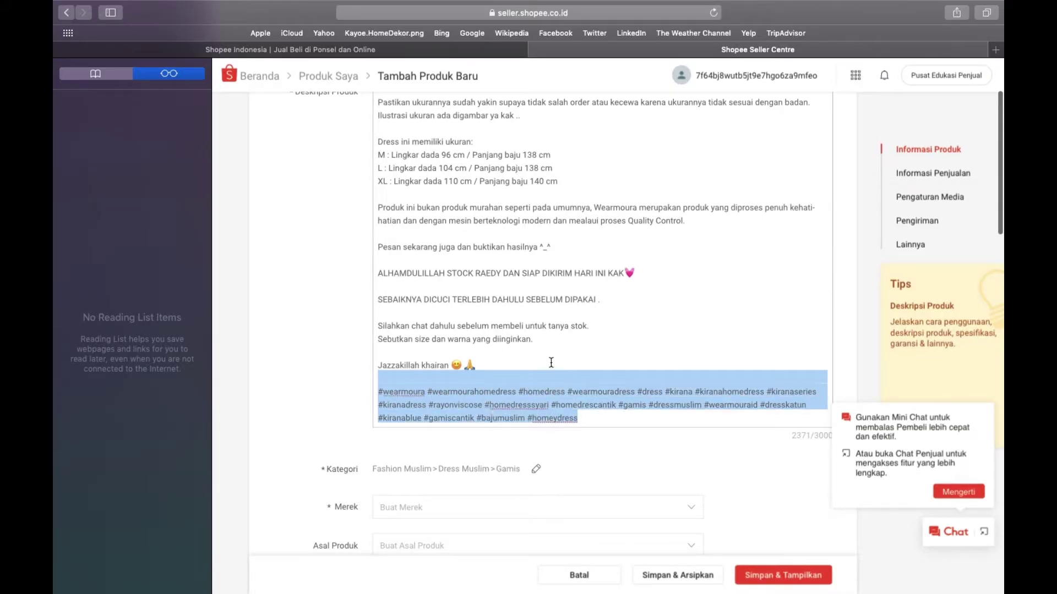
key("BackSpace")
scroll(562, 309, "up", 15)
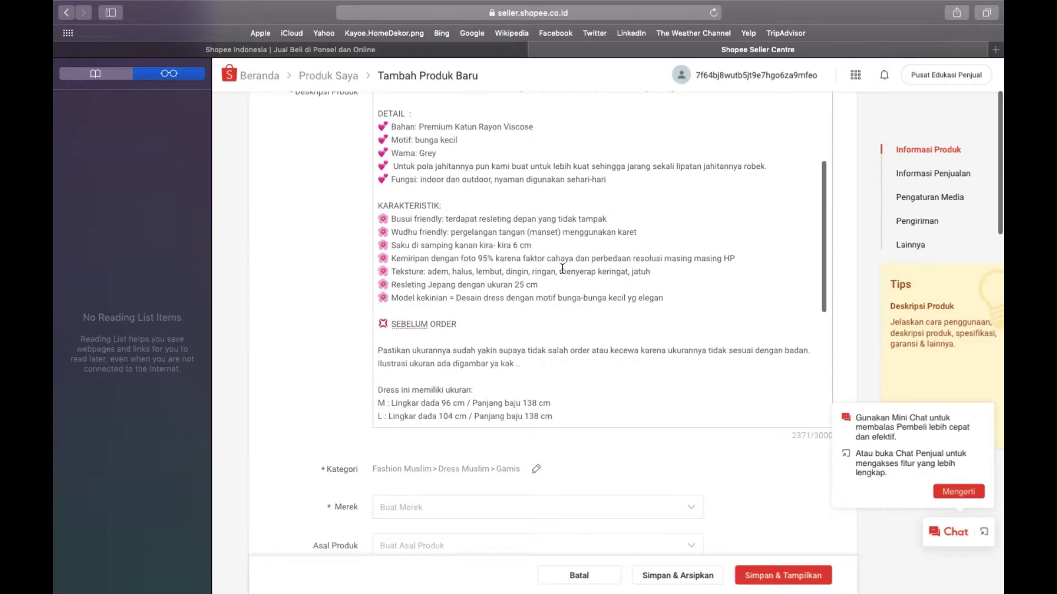
scroll(1000, 165, "up", 5)
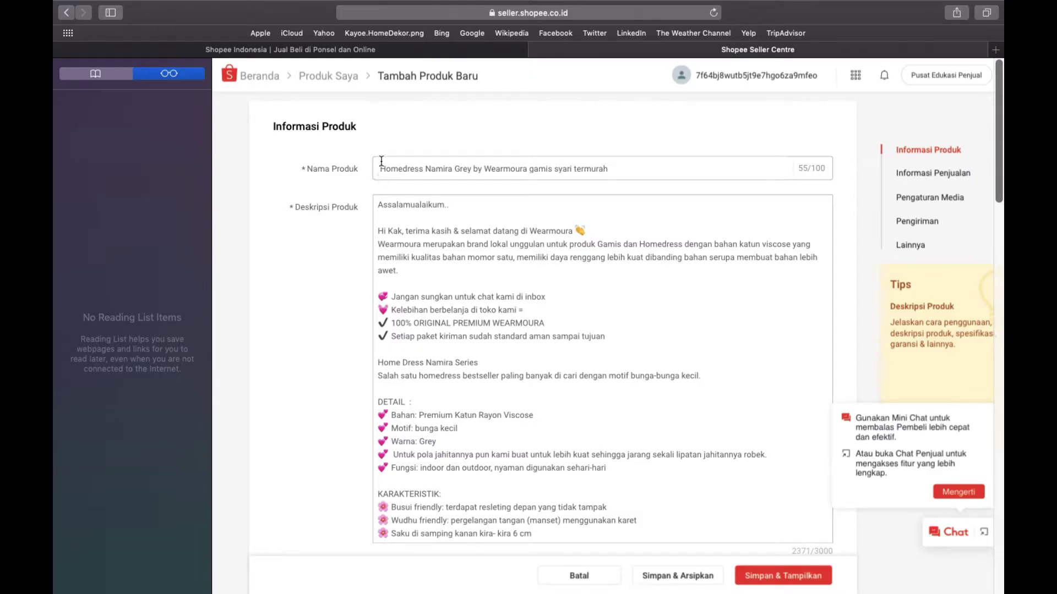
scroll(437, 297, "down", 5)
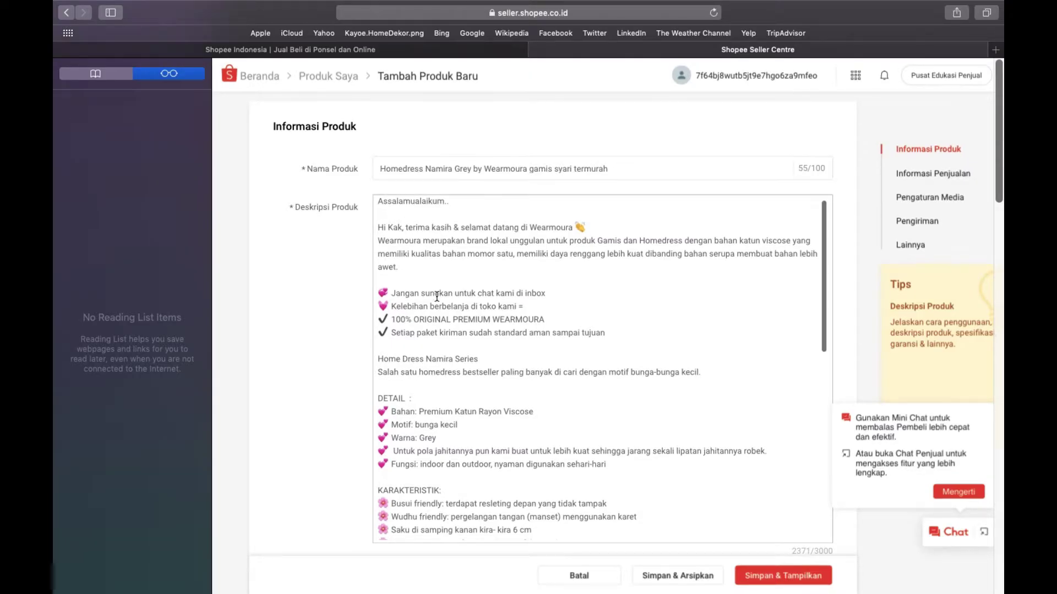
scroll(437, 297, "down", 4)
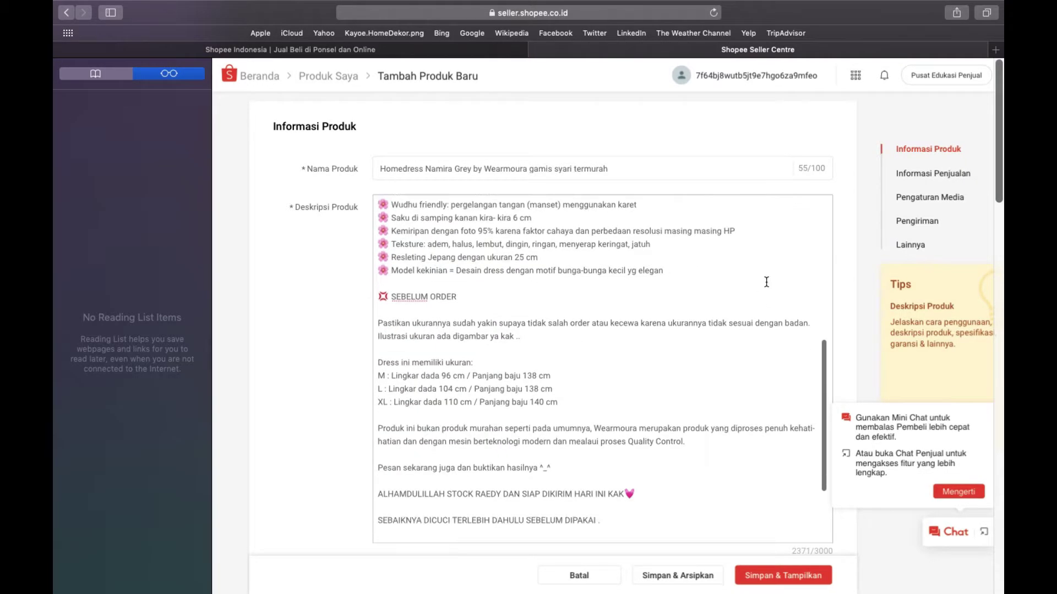
scroll(841, 272, "down", 4)
scroll(841, 271, "down", 3)
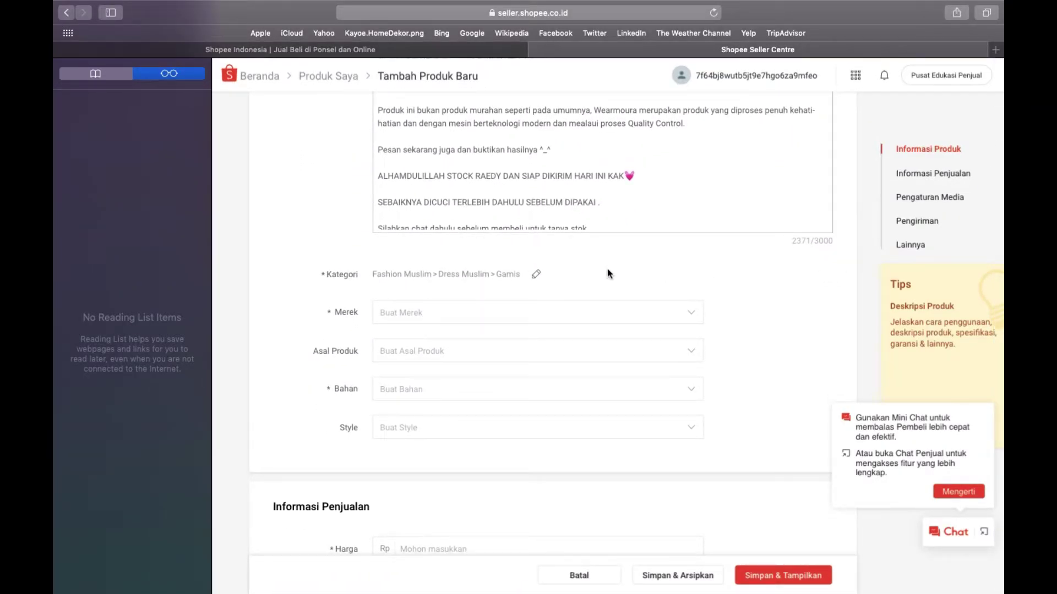
scroll(608, 195, "down", 2)
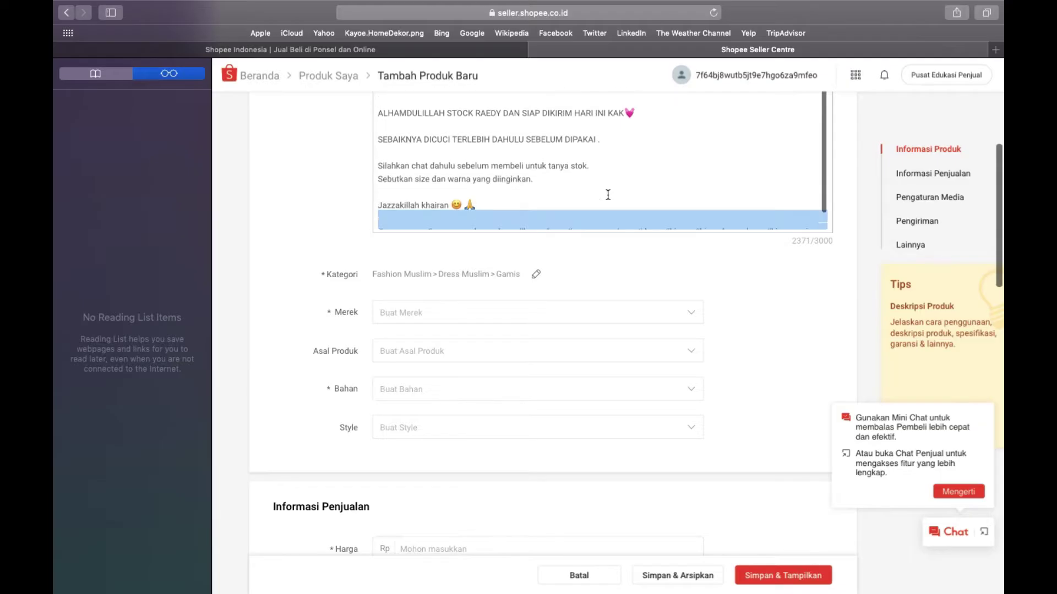
Search Merek for "wearmoura", create and select it as a custom brand, and set Asal Produk to Lokal.
left_click(480, 320)
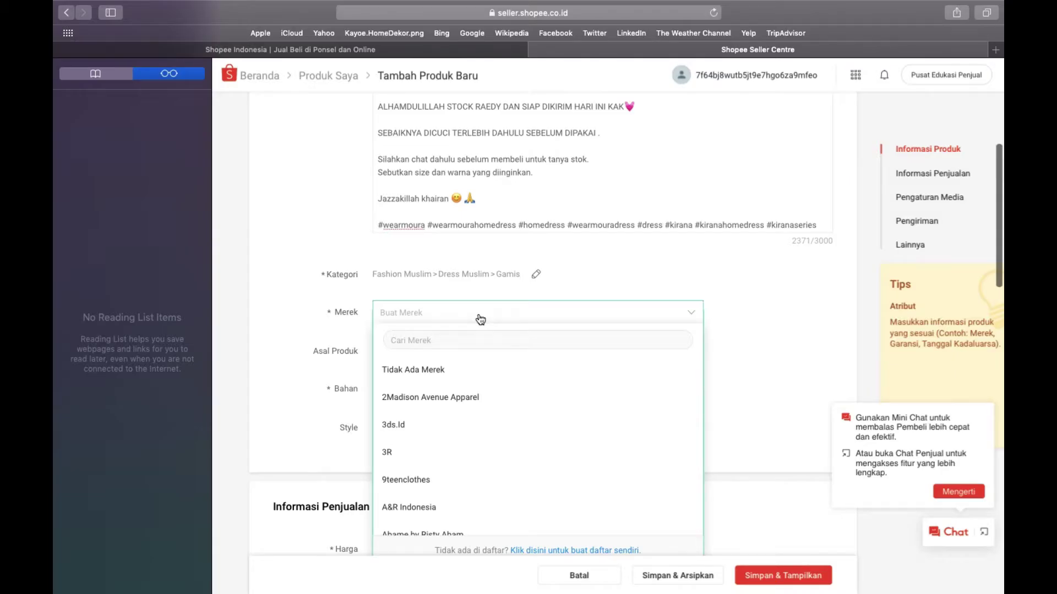
type("wear")
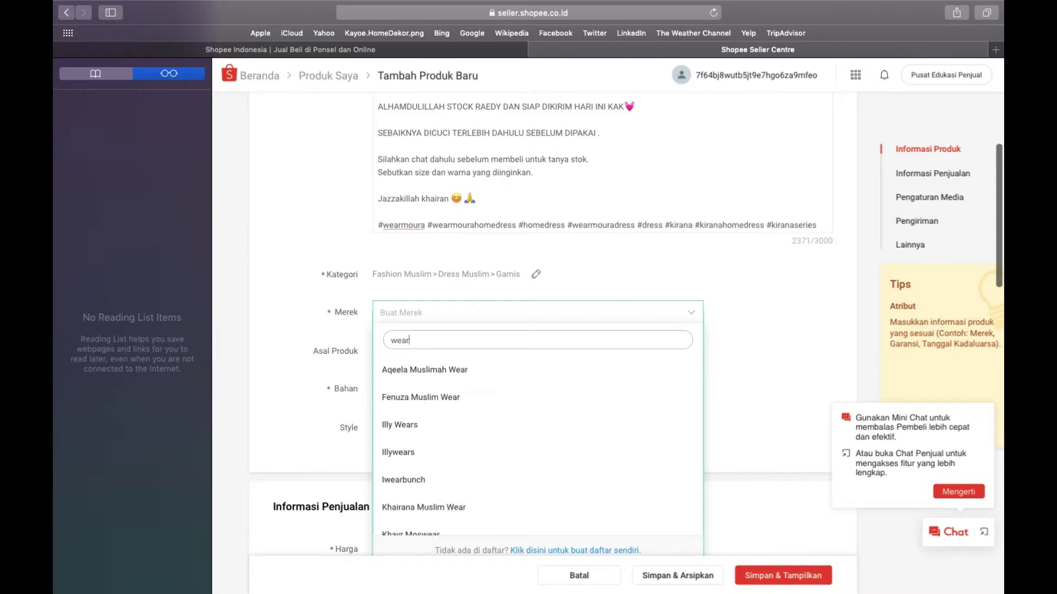
type("mo")
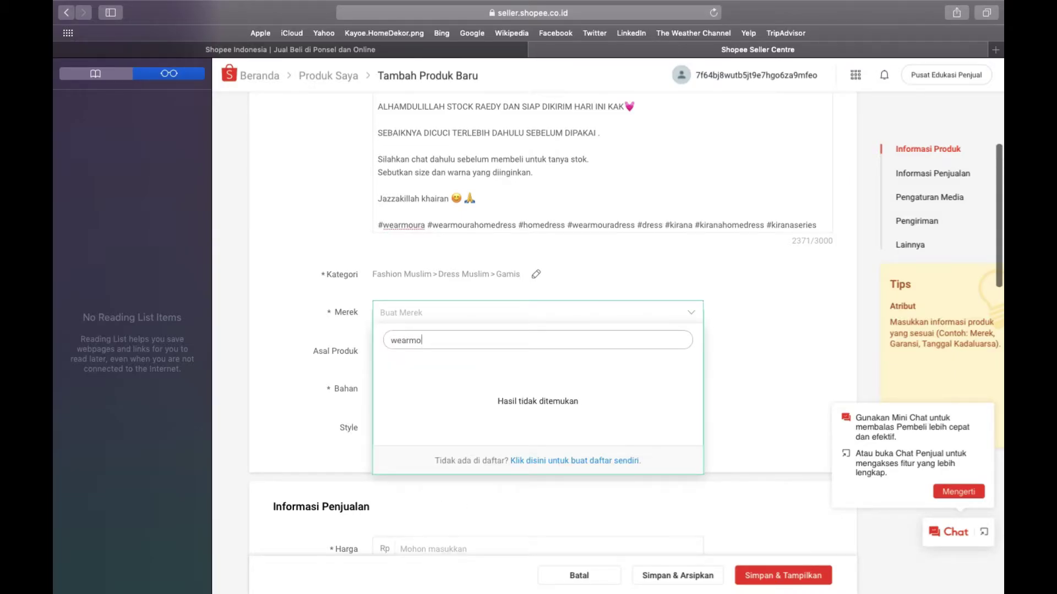
type("ura")
left_click(555, 464)
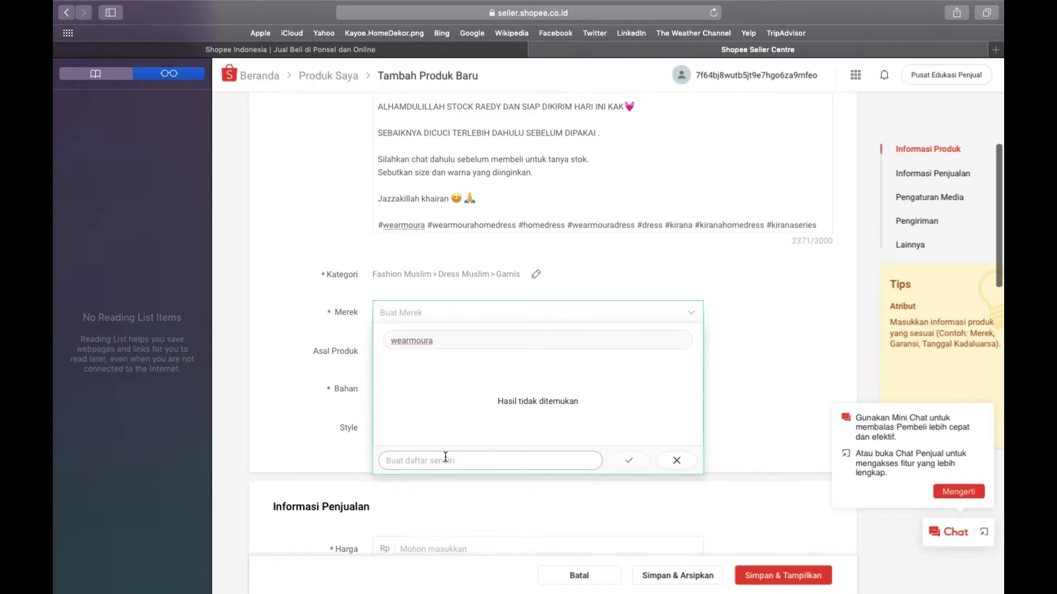
left_click(445, 461)
type("wearmoura")
left_click(628, 460)
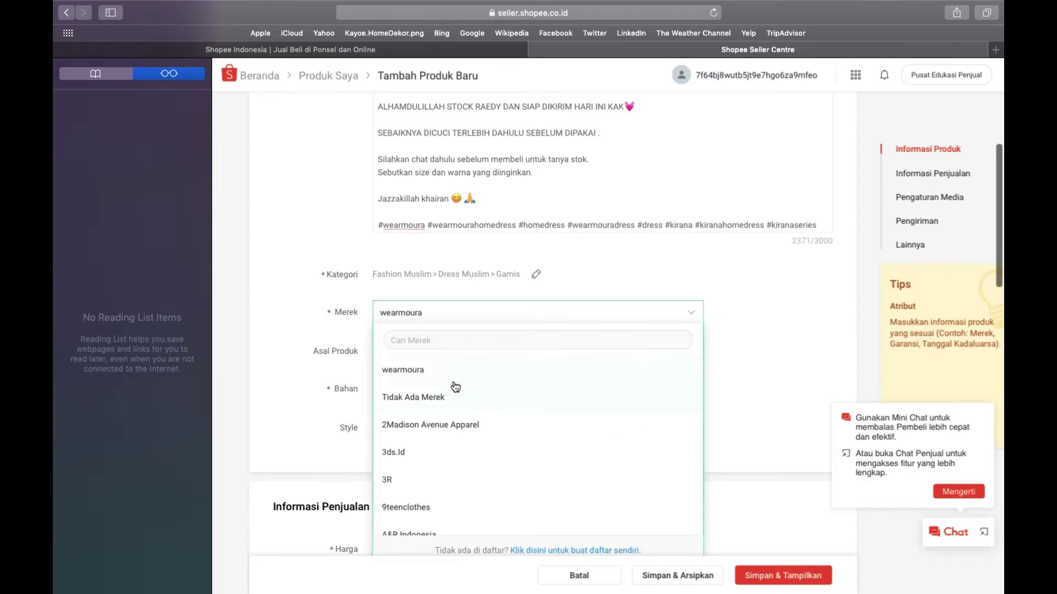
left_click(415, 370)
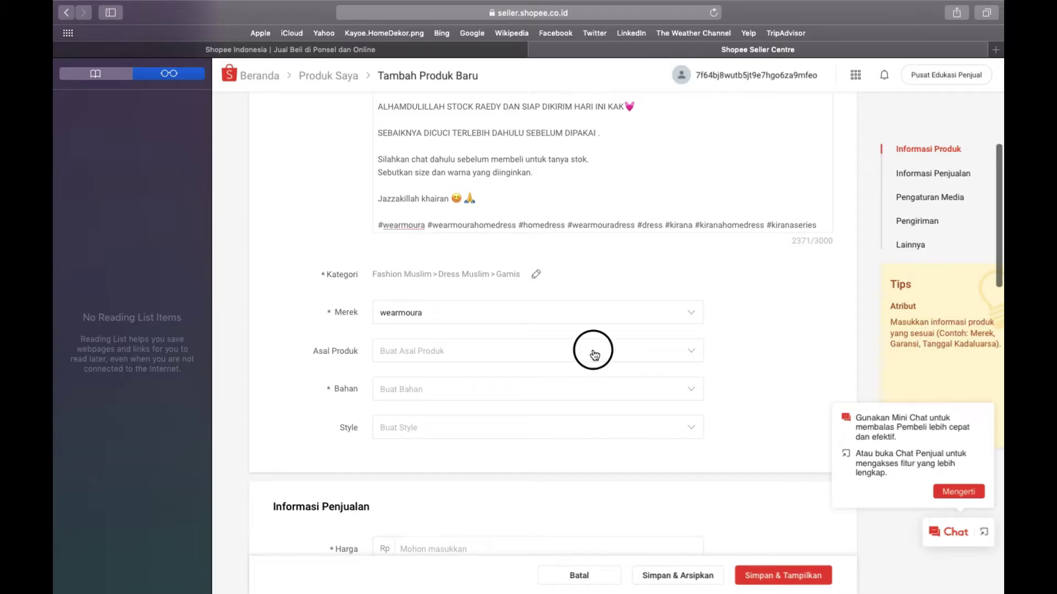
left_click(595, 355)
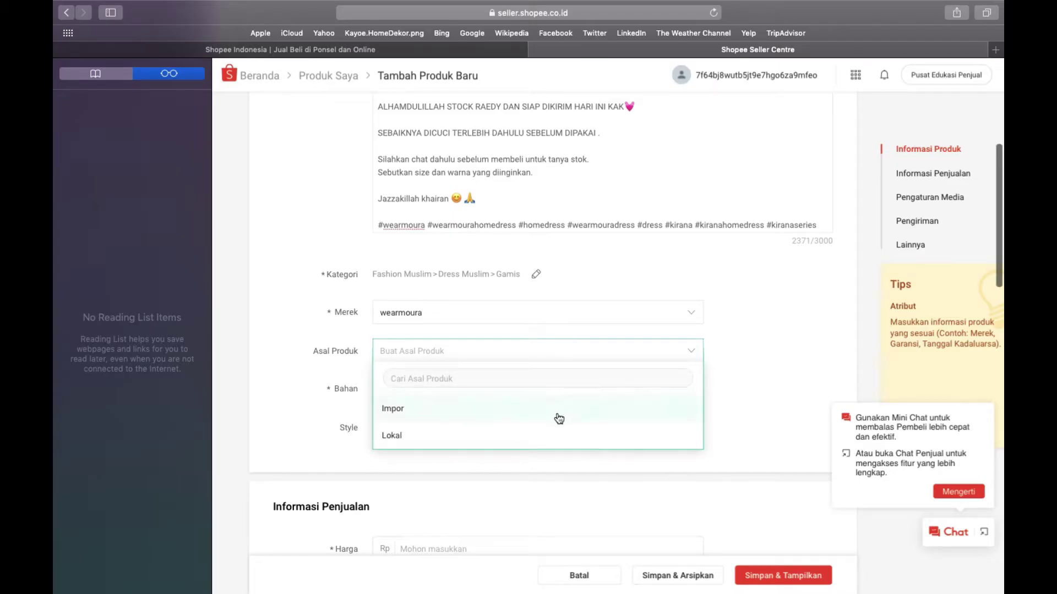
left_click(557, 438)
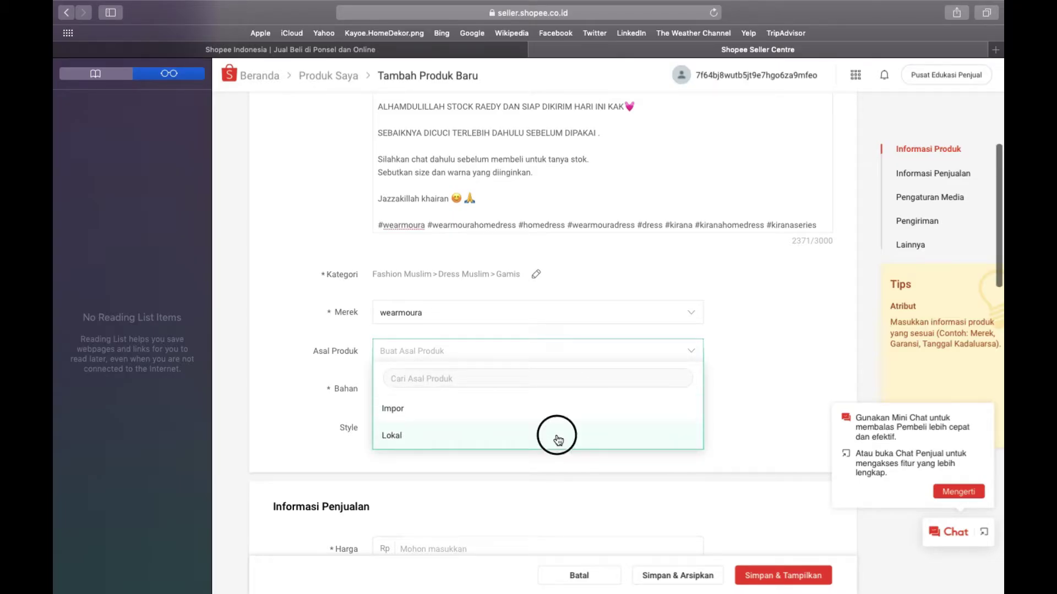
Search Bahan for "rayo", then create "Rayon Viscose" as a custom material and select it.
left_click(549, 392)
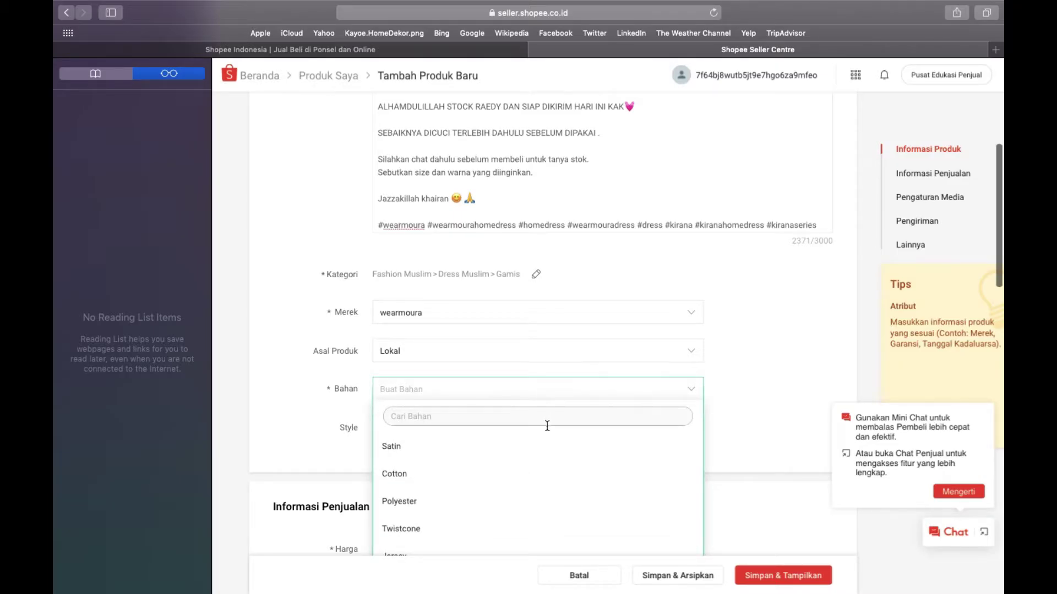
scroll(549, 458, "down", 5)
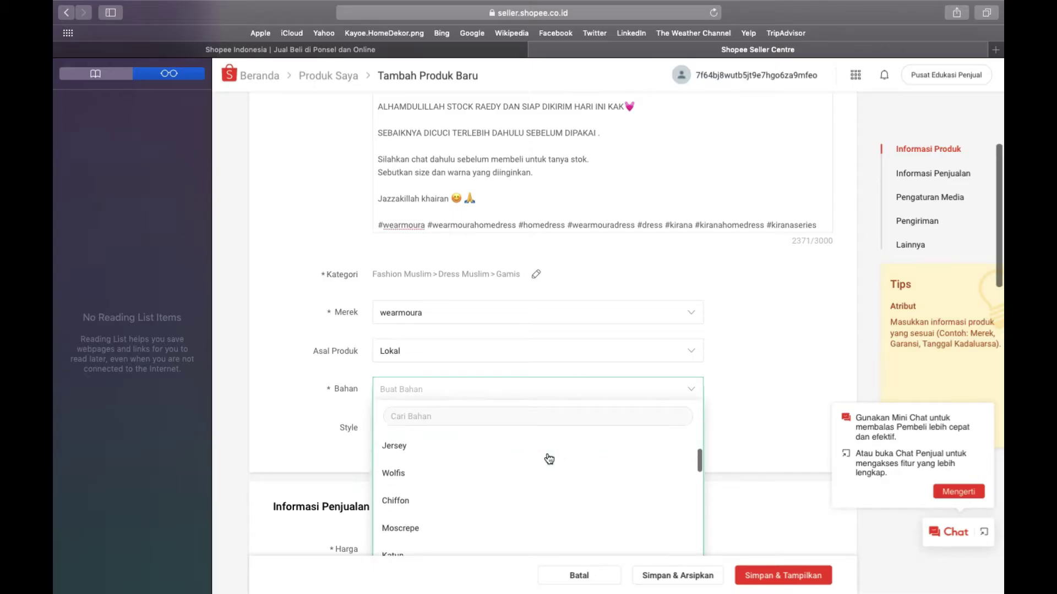
left_click(522, 416)
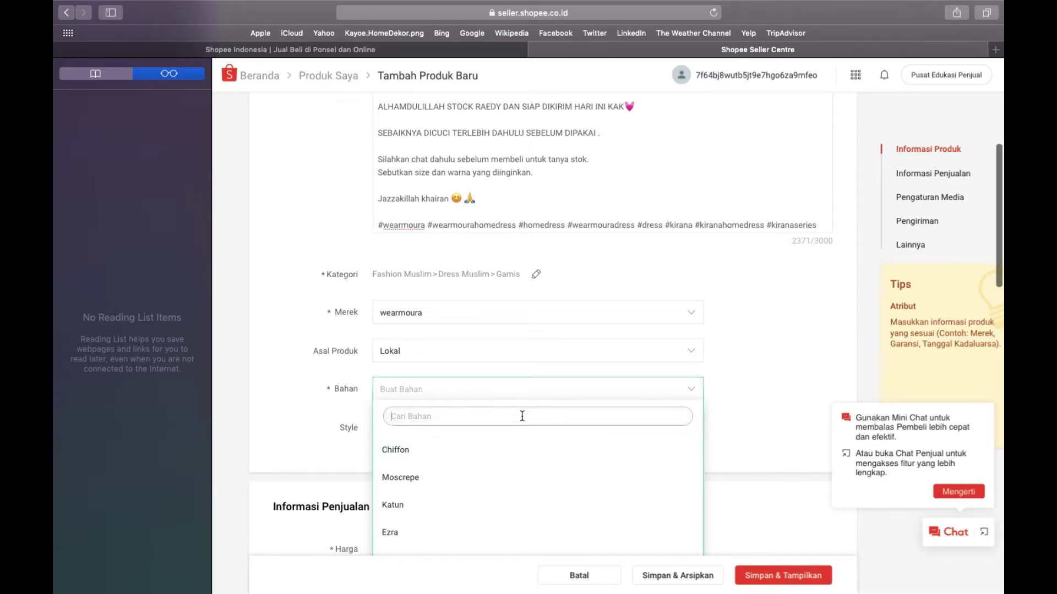
type("ray")
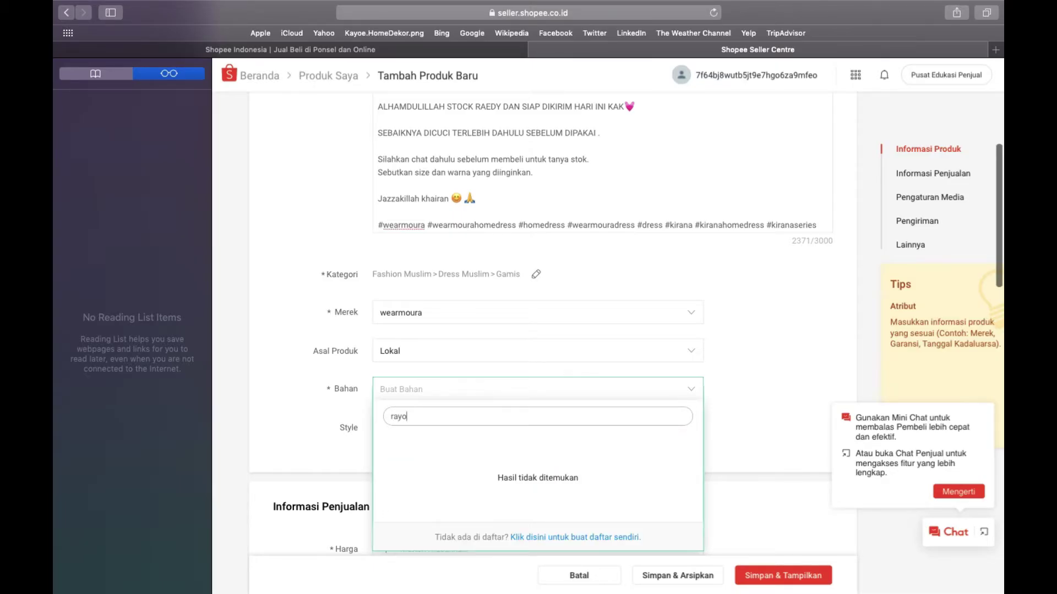
type("o")
left_click(556, 538)
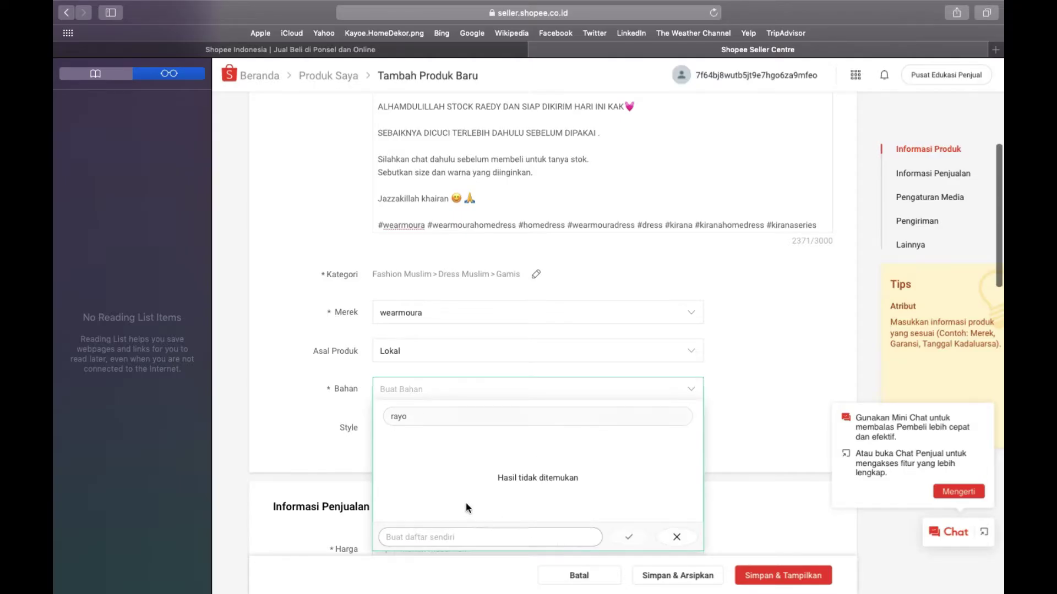
left_click(460, 537)
type("Rayon Viscose")
left_click(629, 536)
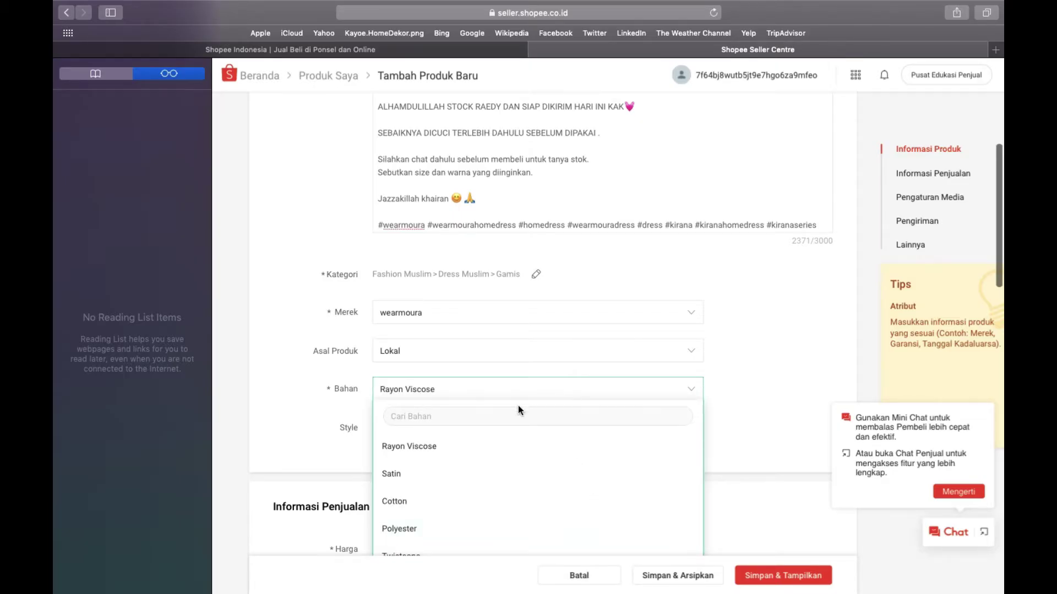
left_click(476, 447)
Set the product's Style attribute to Syari.
scroll(561, 346, "down", 3)
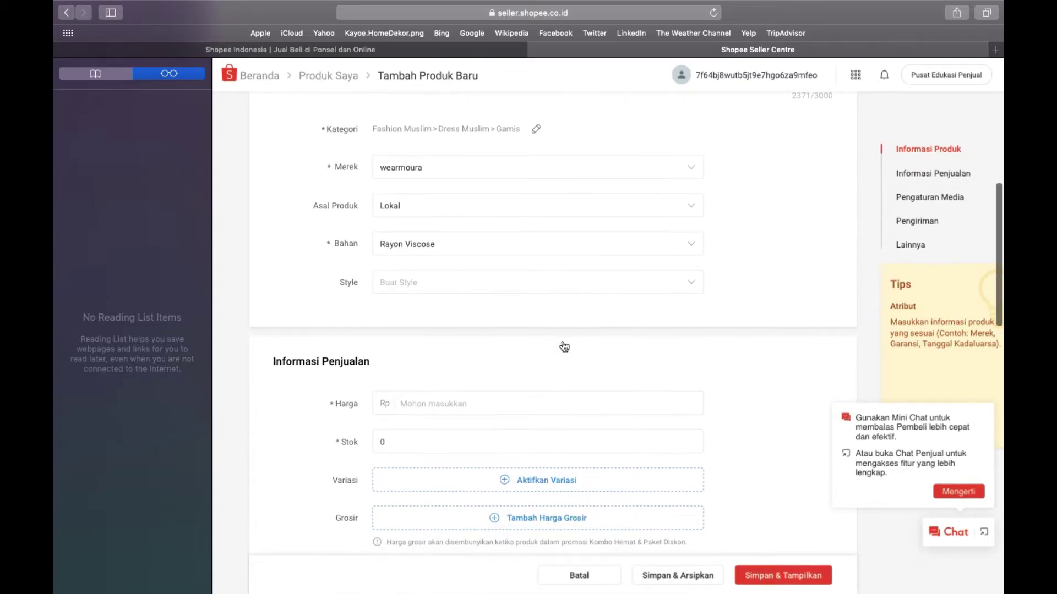
left_click(558, 279)
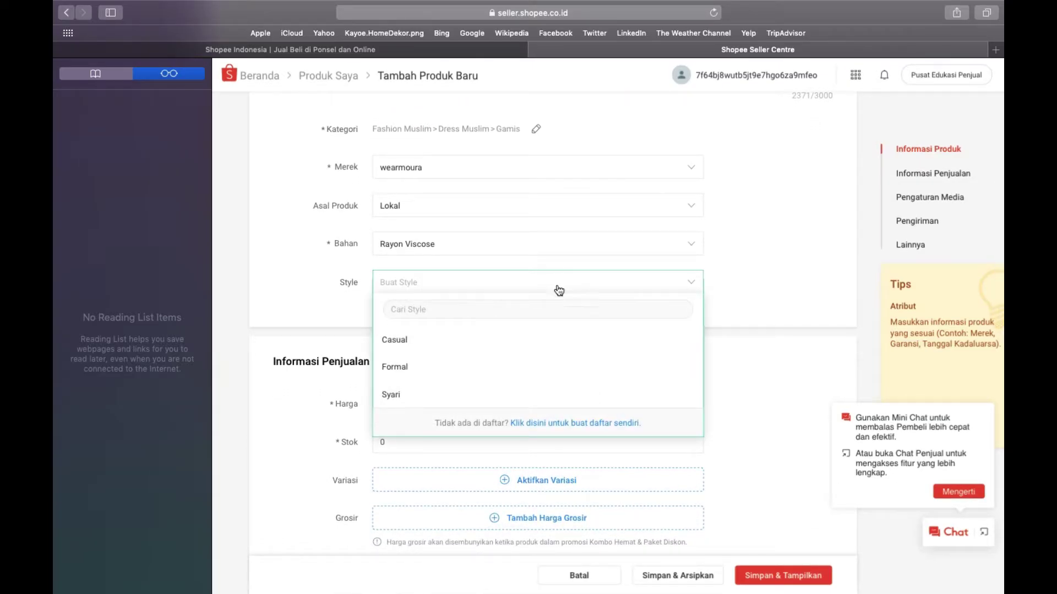
left_click(547, 398)
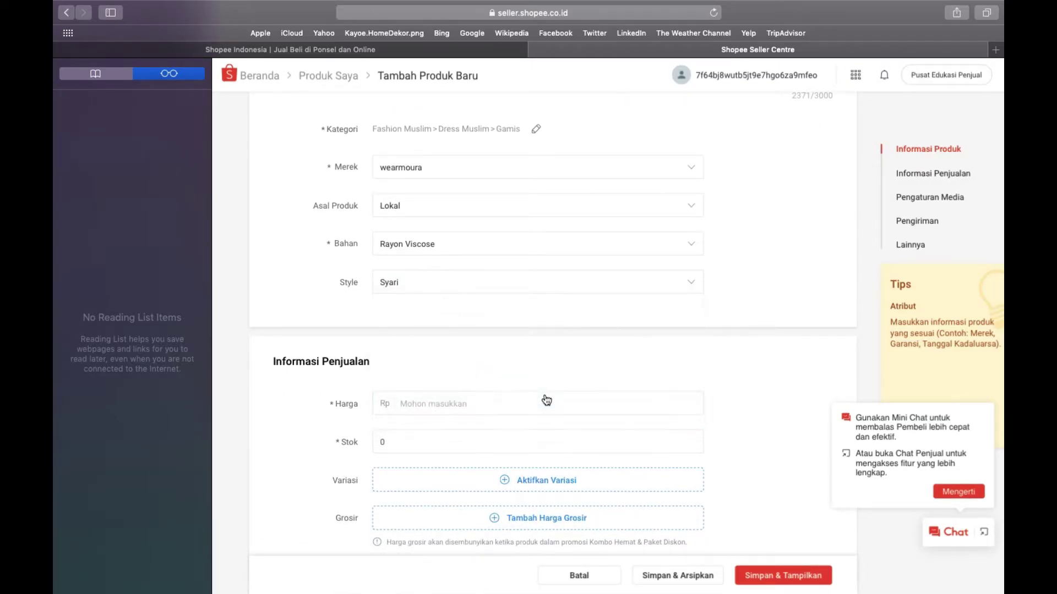
Enter 199200 as the product's Harga in rupiah under Informasi Penjualan.
scroll(625, 293, "down", 2)
scroll(624, 294, "down", 2)
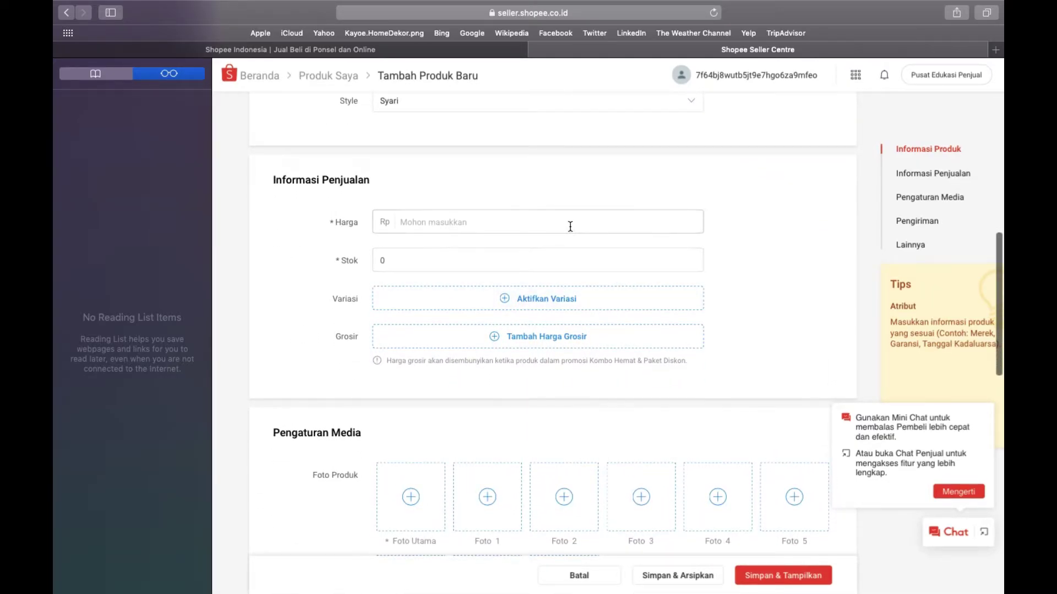
left_click(570, 226)
type("199200")
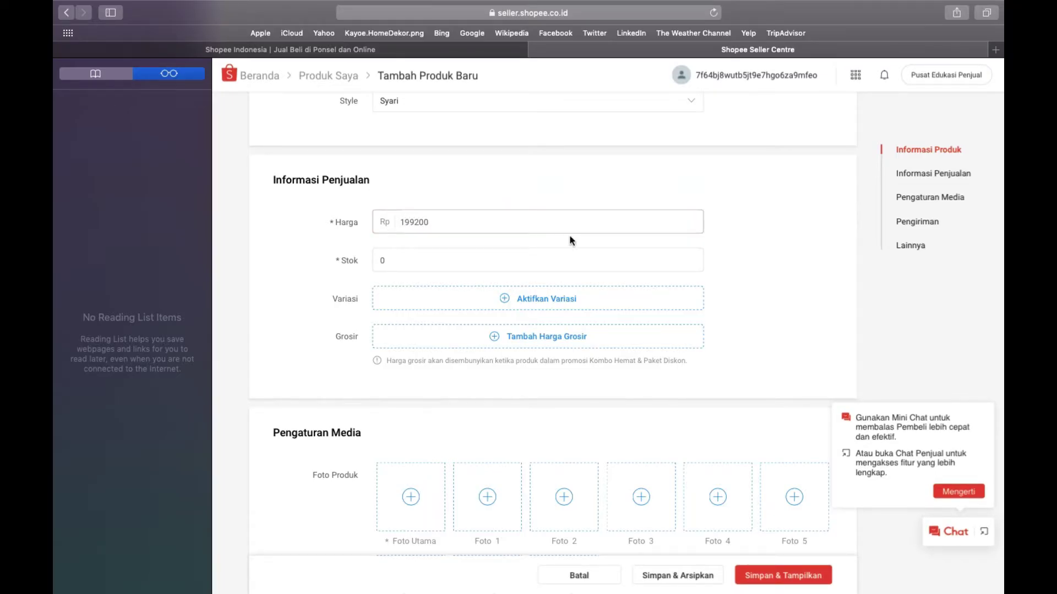
Set the product's Stok to 5 under Informasi Penjualan.
left_click(562, 263)
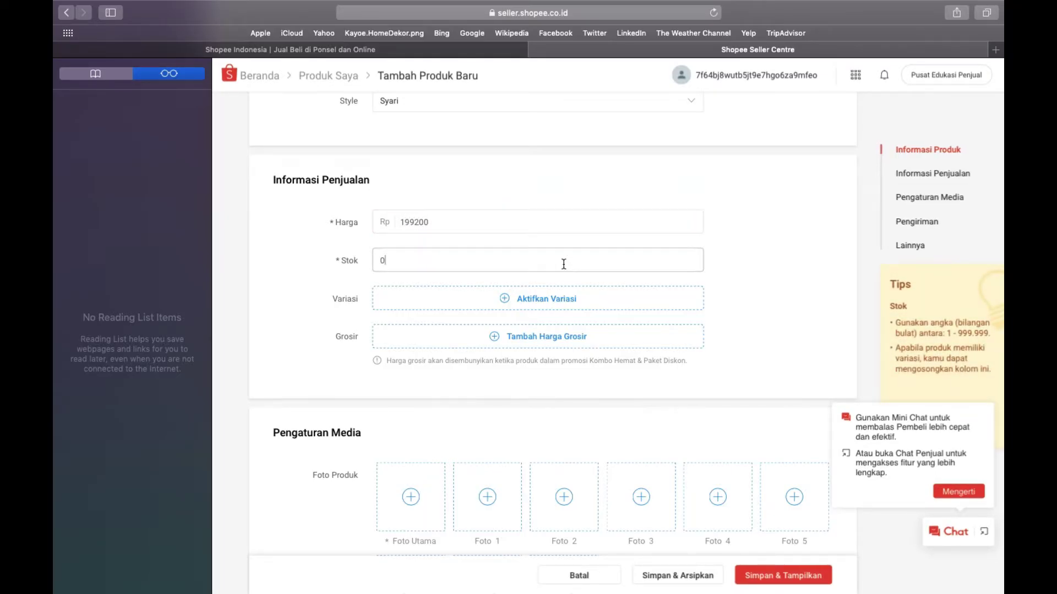
key("BackSpace")
type("5")
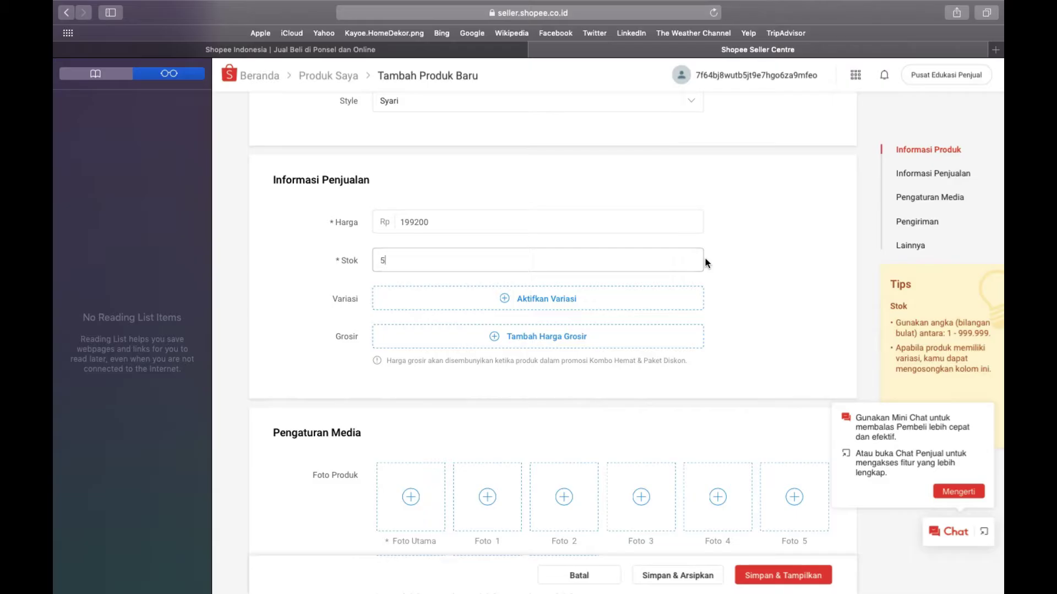
scroll(739, 251, "down", 1)
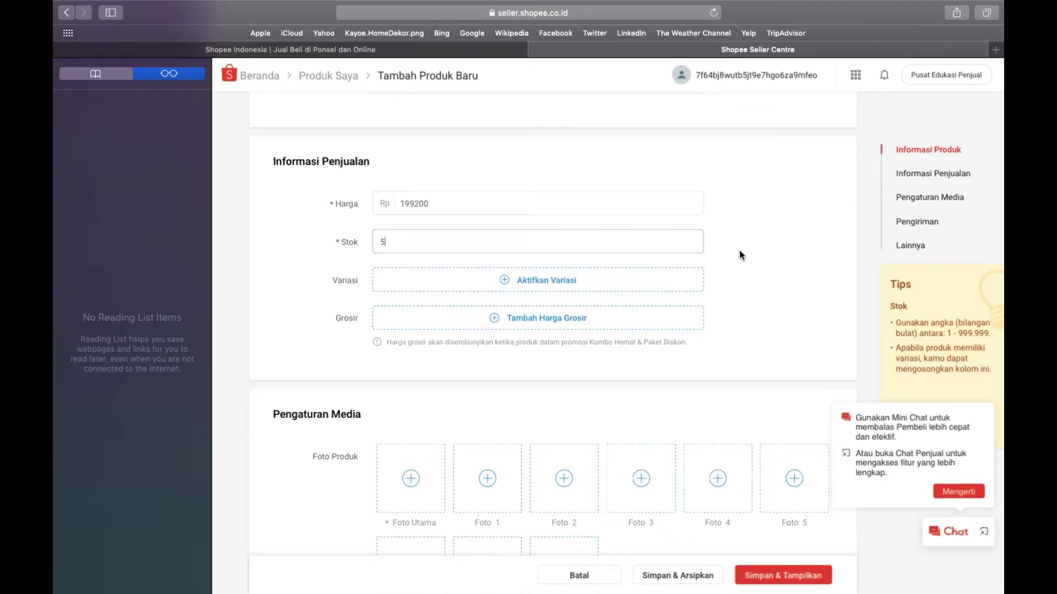
Activate product variations, naming the first variation Warna and giving it the option Grey.
left_click(655, 279)
scroll(749, 291, "down", 1)
left_click(576, 206)
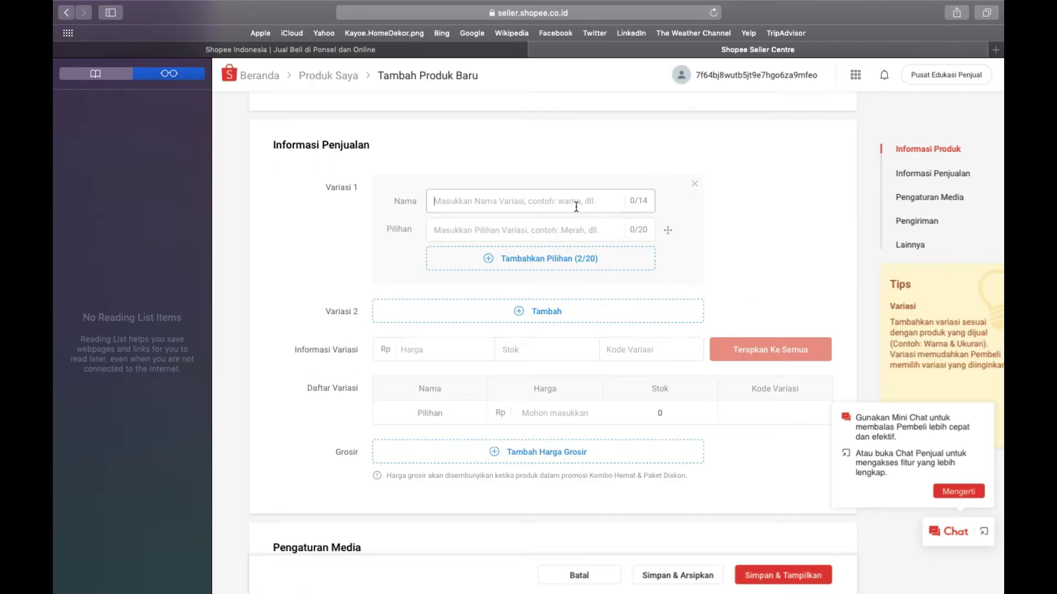
type("Warna")
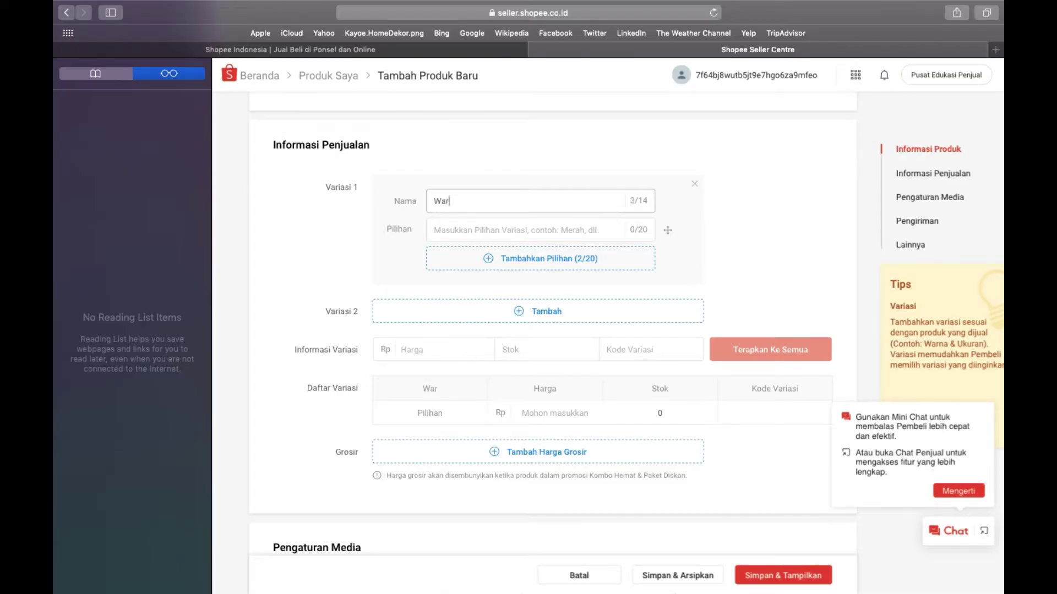
left_click(568, 230)
type("G")
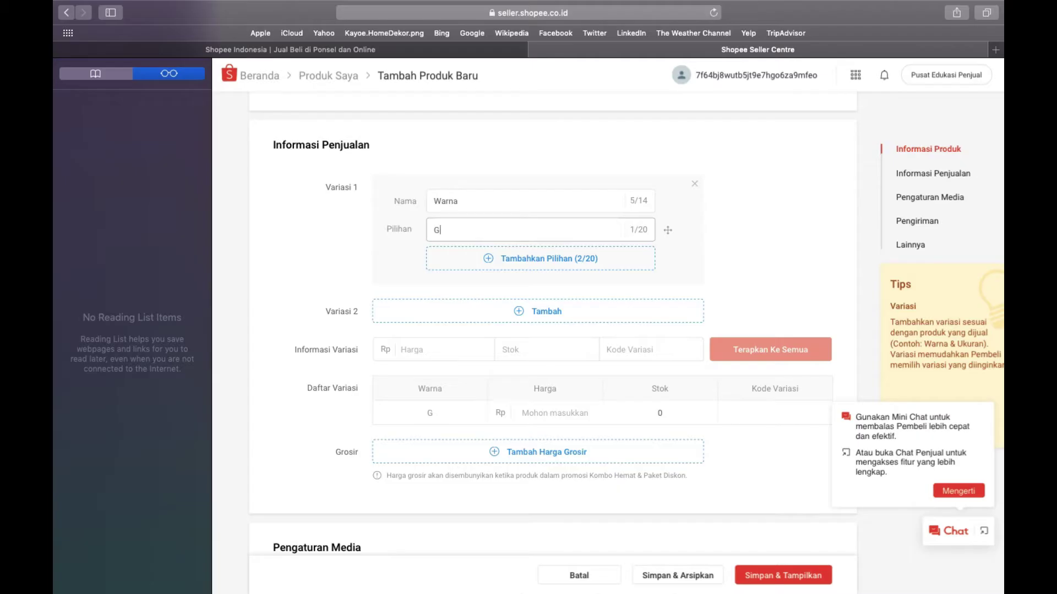
type("rey")
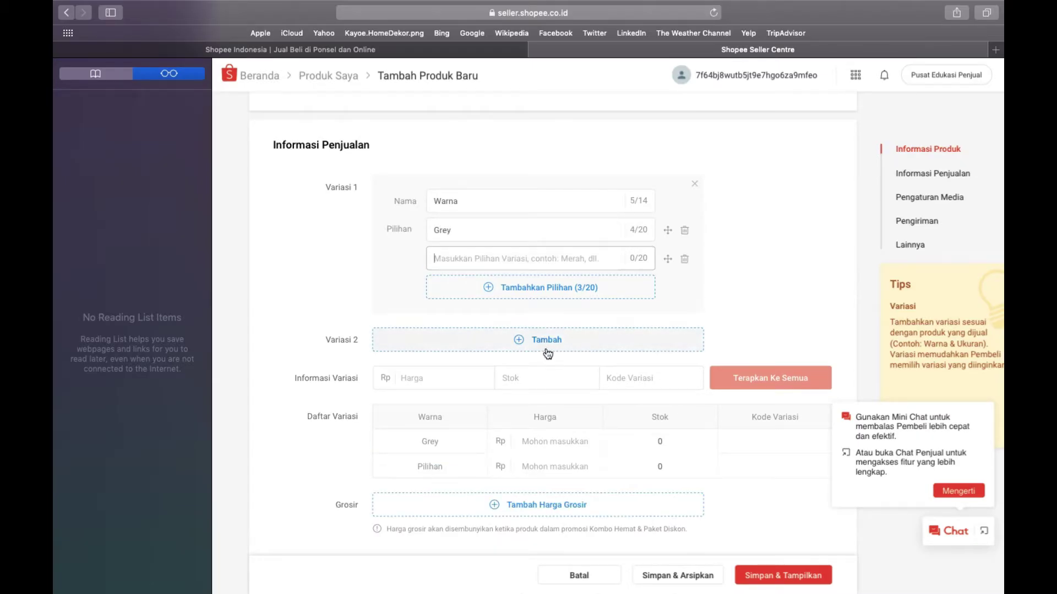
Add a second variation named Ukuran and remove the empty extra option under Warna.
left_click(546, 347)
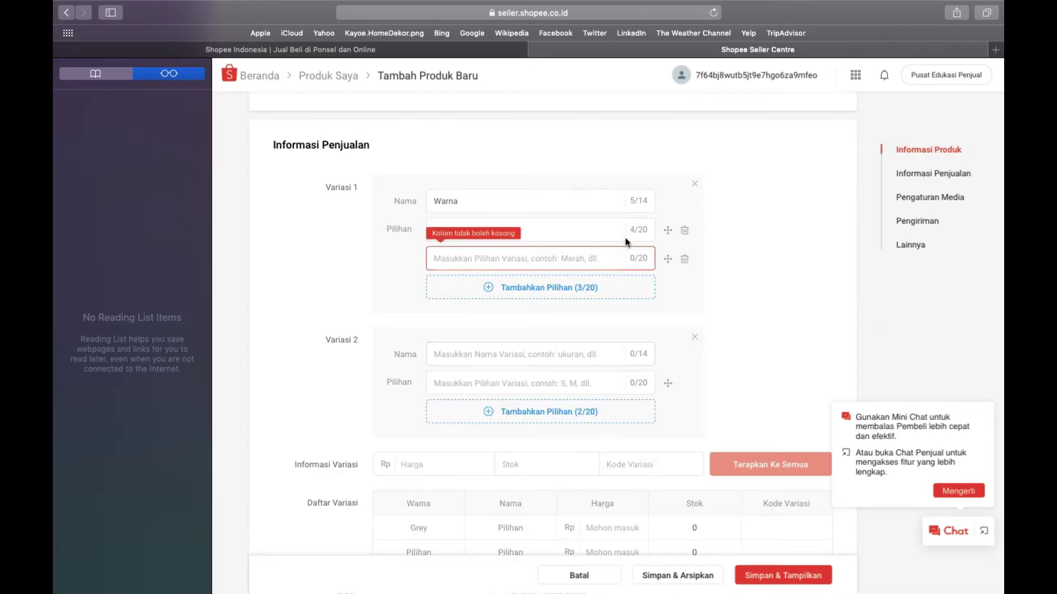
left_click(685, 259)
left_click(517, 330)
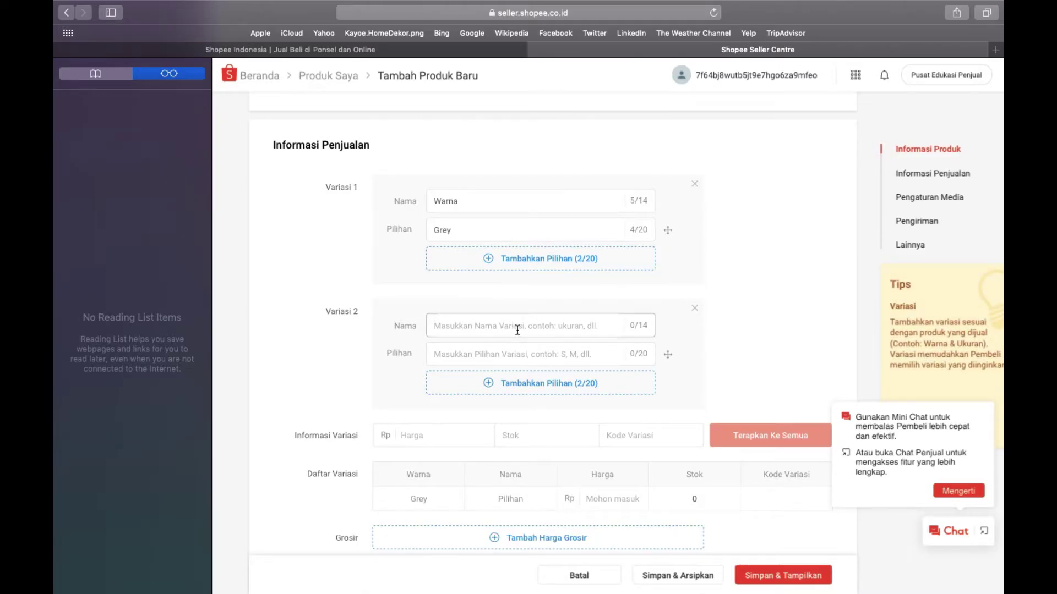
type("Ukuran")
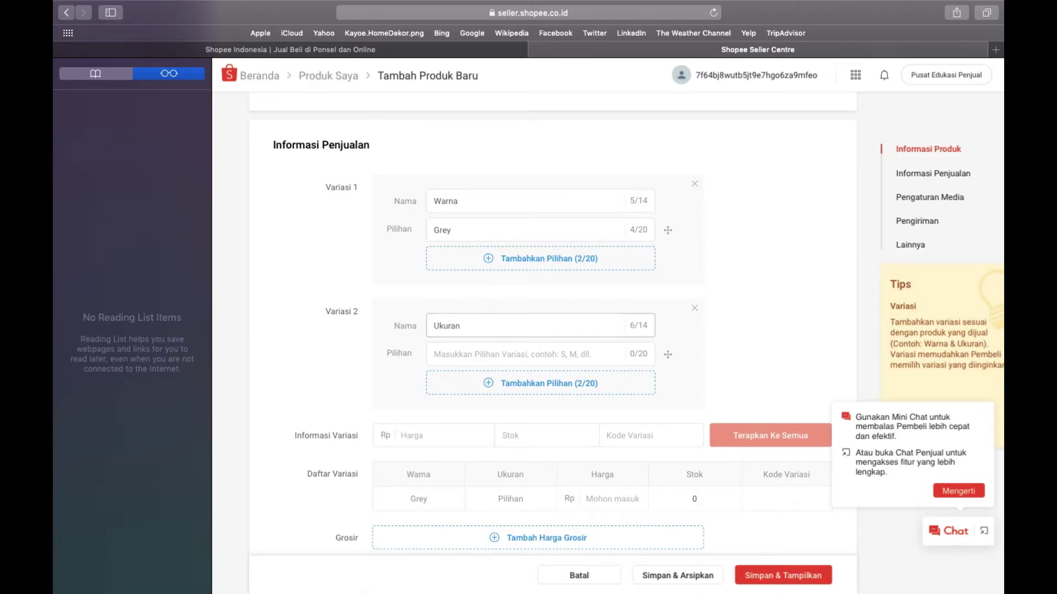
Enter M, L and XL as the options of the Ukuran variation.
left_click(517, 356)
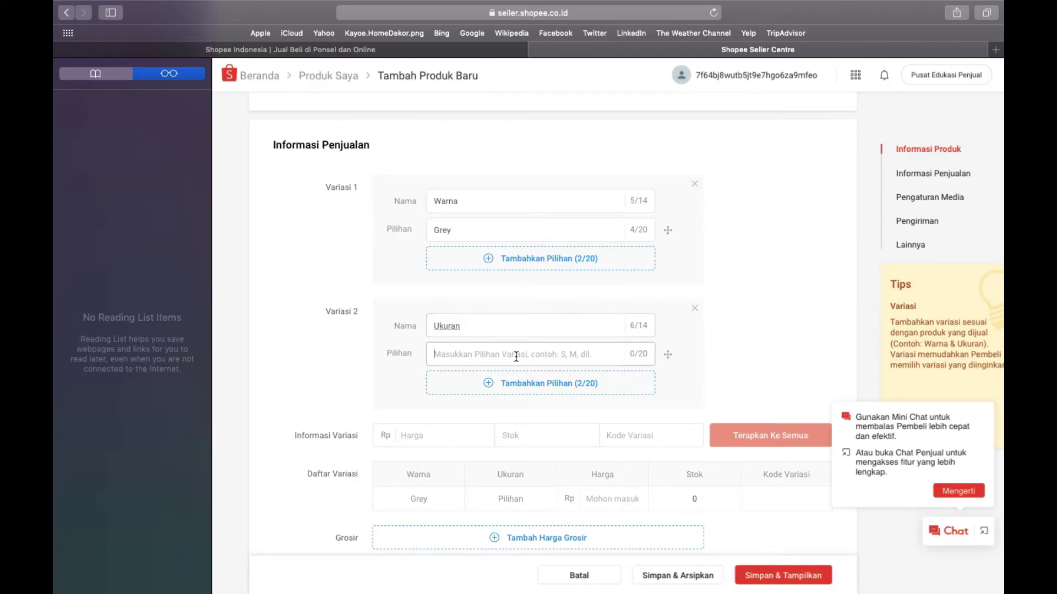
type("M")
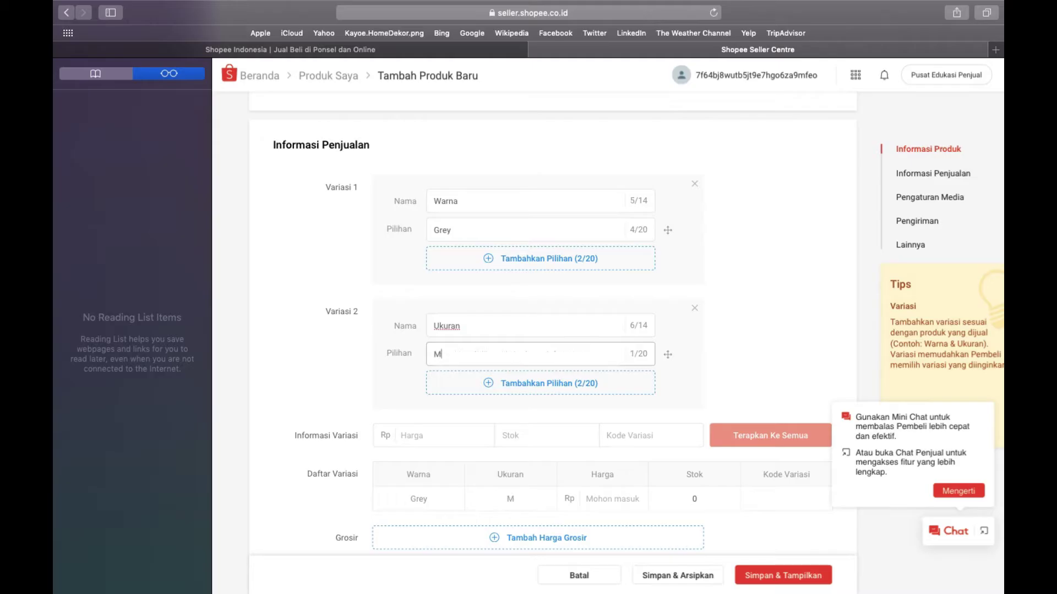
left_click(521, 382)
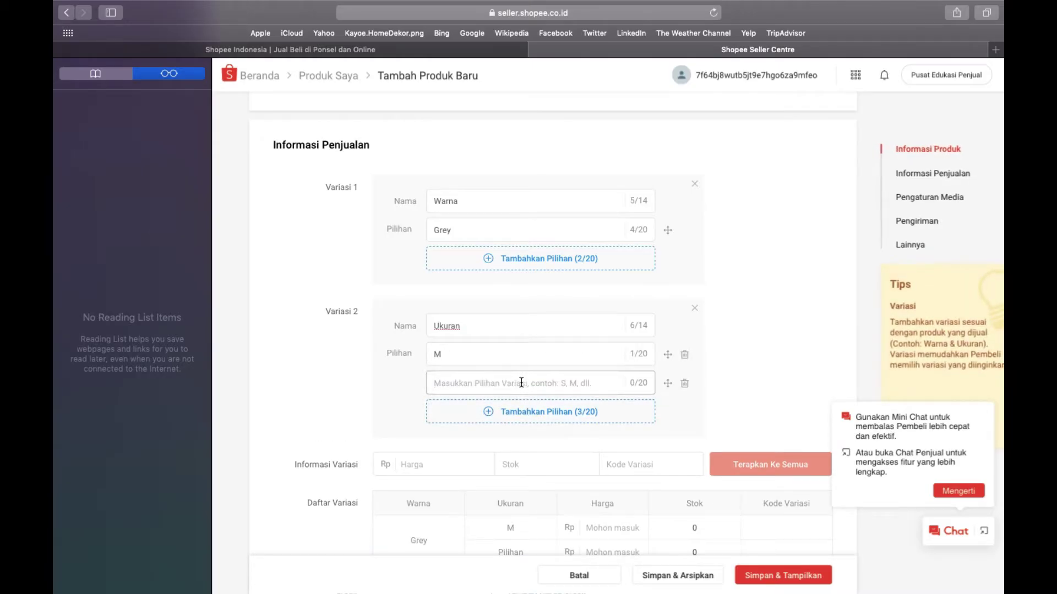
type("L")
left_click(514, 412)
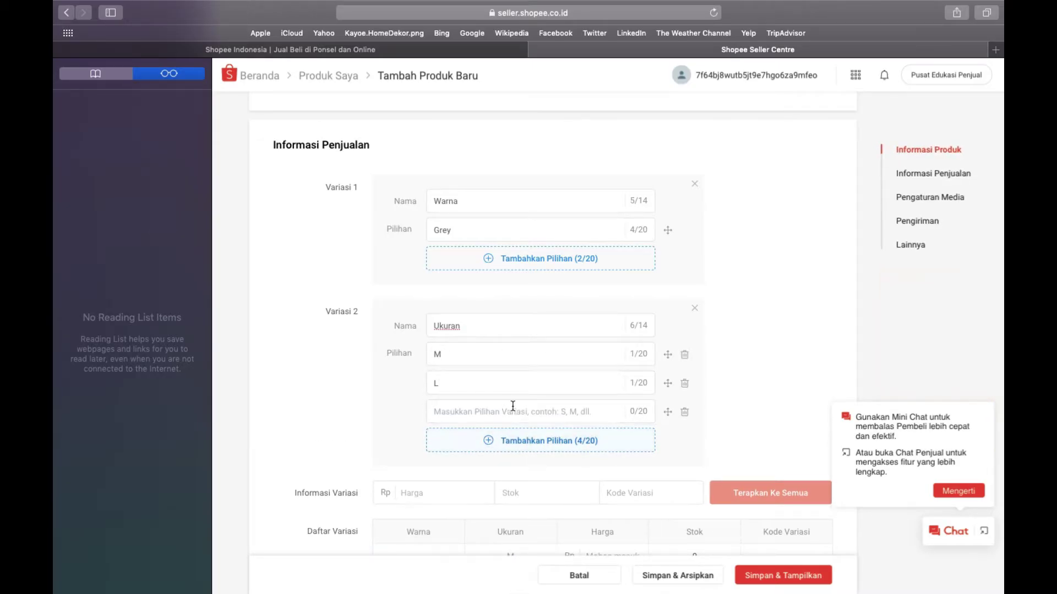
left_click(513, 407)
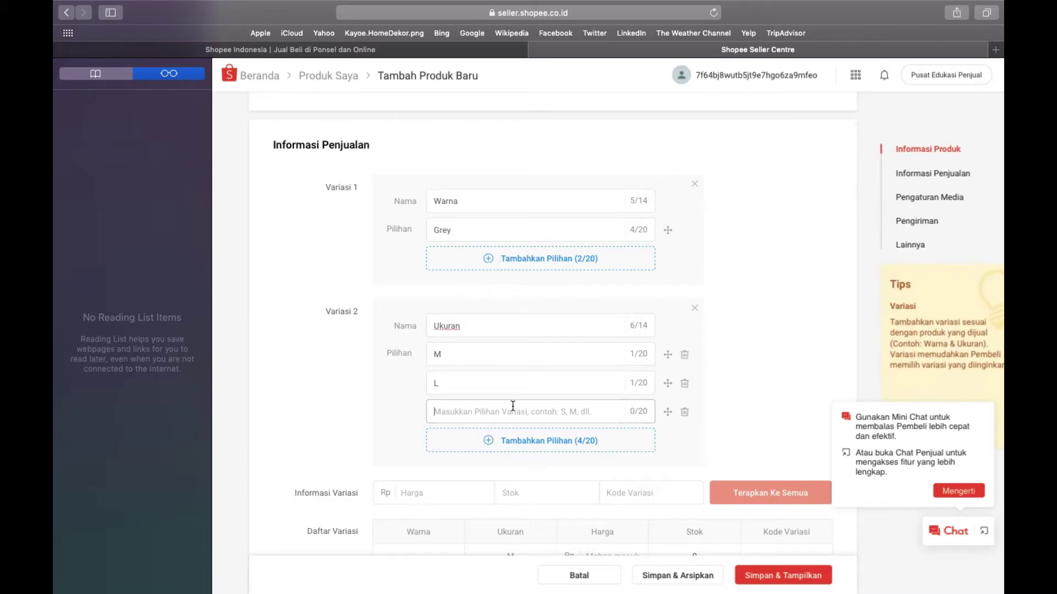
type("XL")
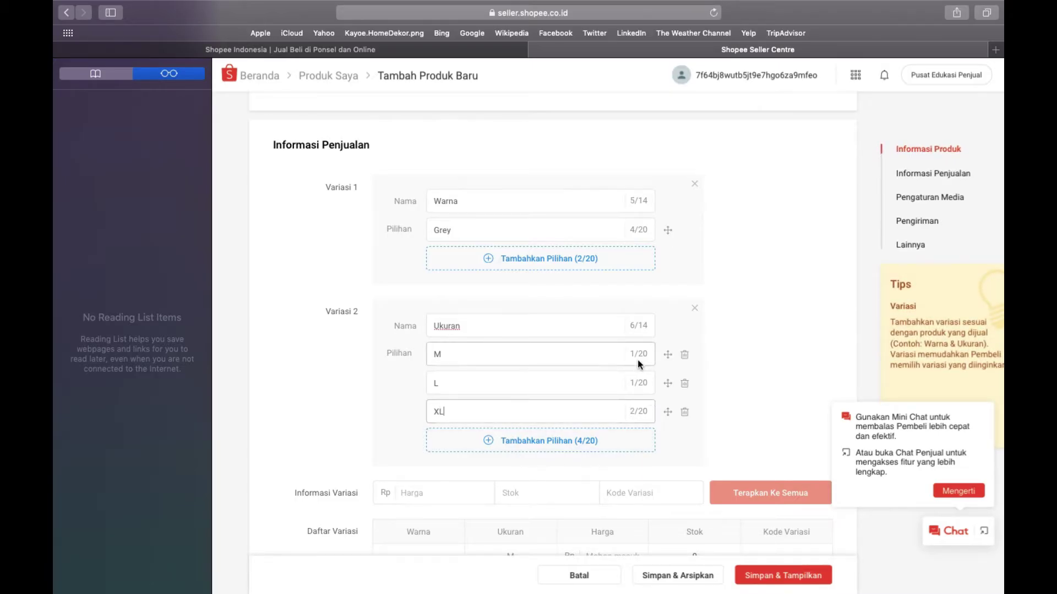
Enter a Harga of 199200 and a Stok of 5 in the shared Informasi Variasi row.
scroll(637, 361, "down", 3)
scroll(637, 359, "up", 2)
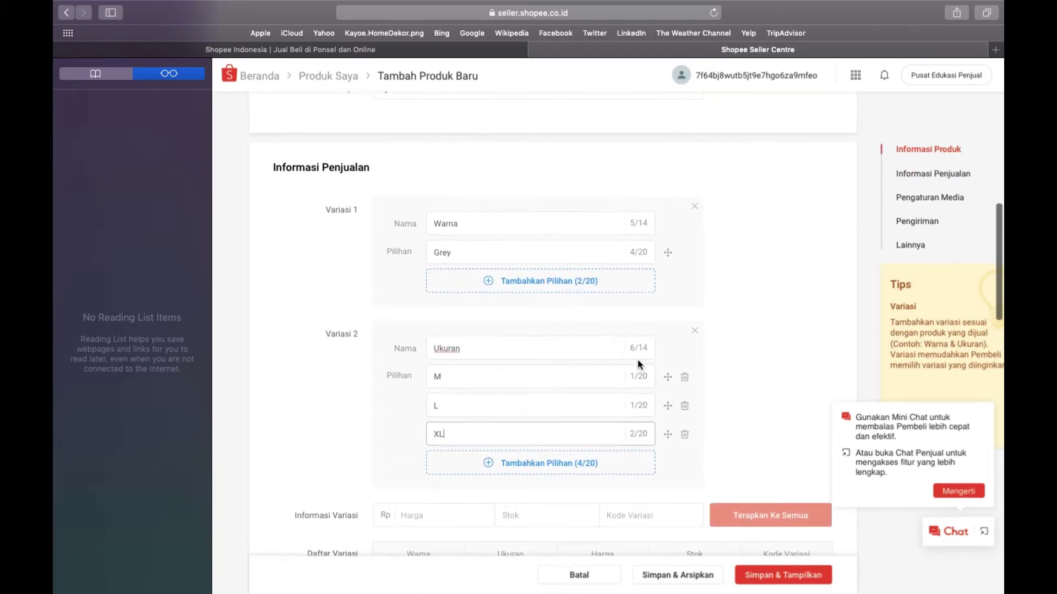
scroll(424, 230, "down", 5)
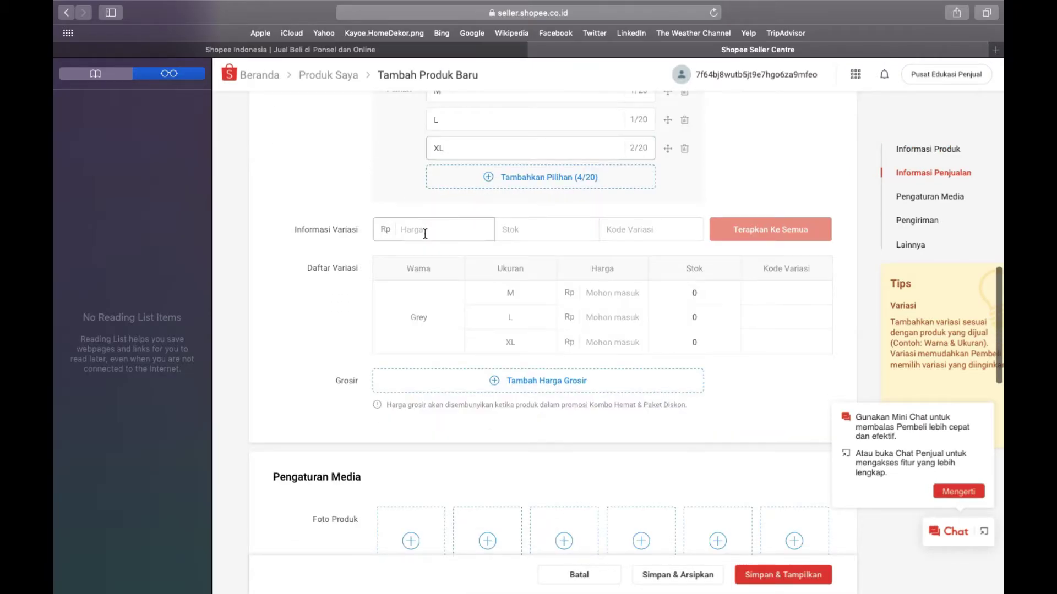
left_click(424, 233)
type("199200")
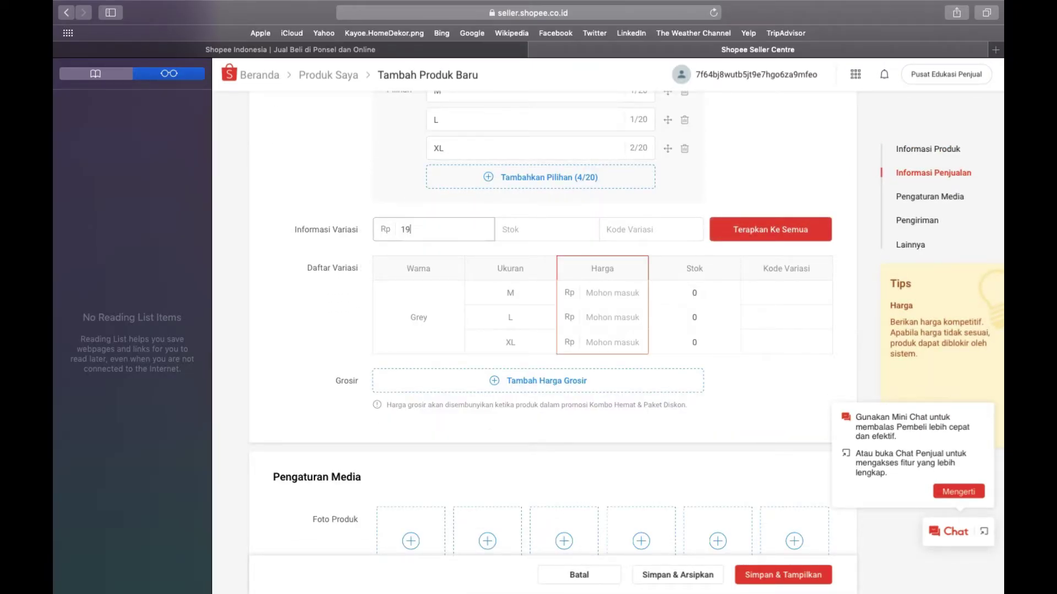
left_click(545, 230)
type("5")
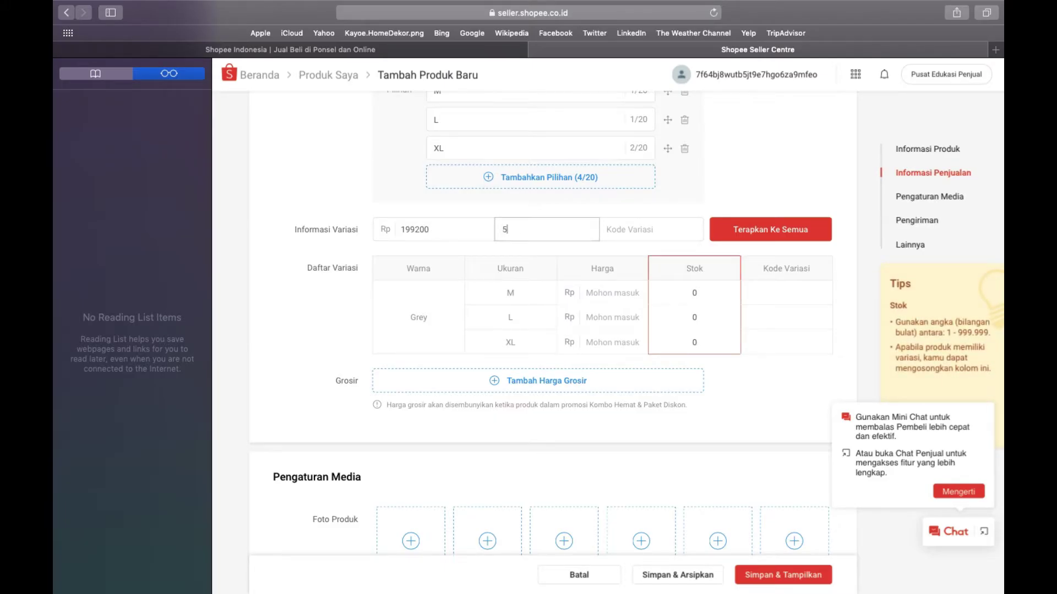
Hide the browser sidebar, then set Kode Variasi to MH-01-M and apply the shared price, stock and code to all variations.
left_click(617, 227)
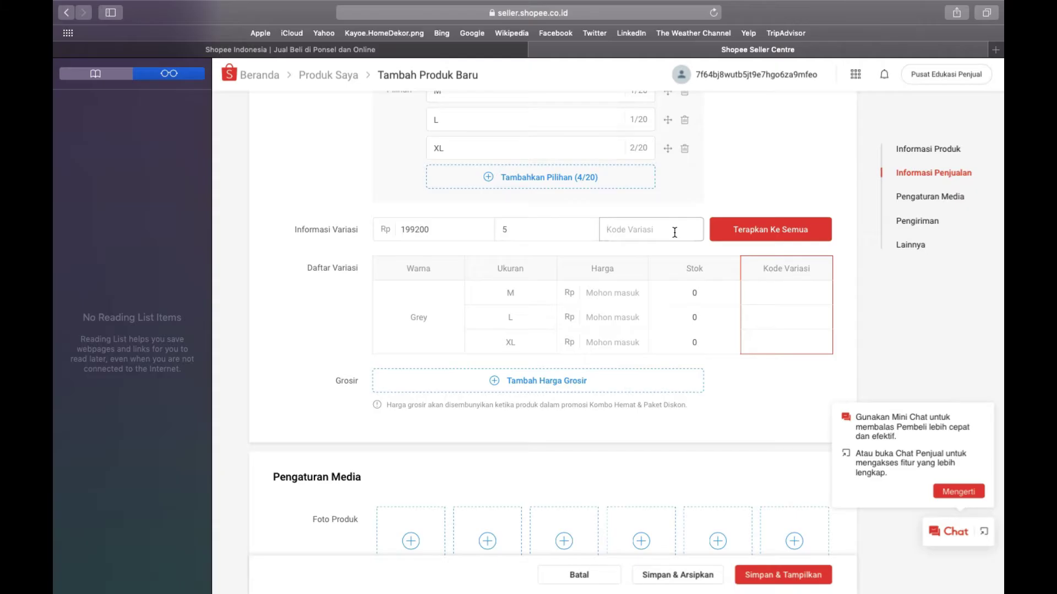
left_click(133, 196)
key("super+shift+l")
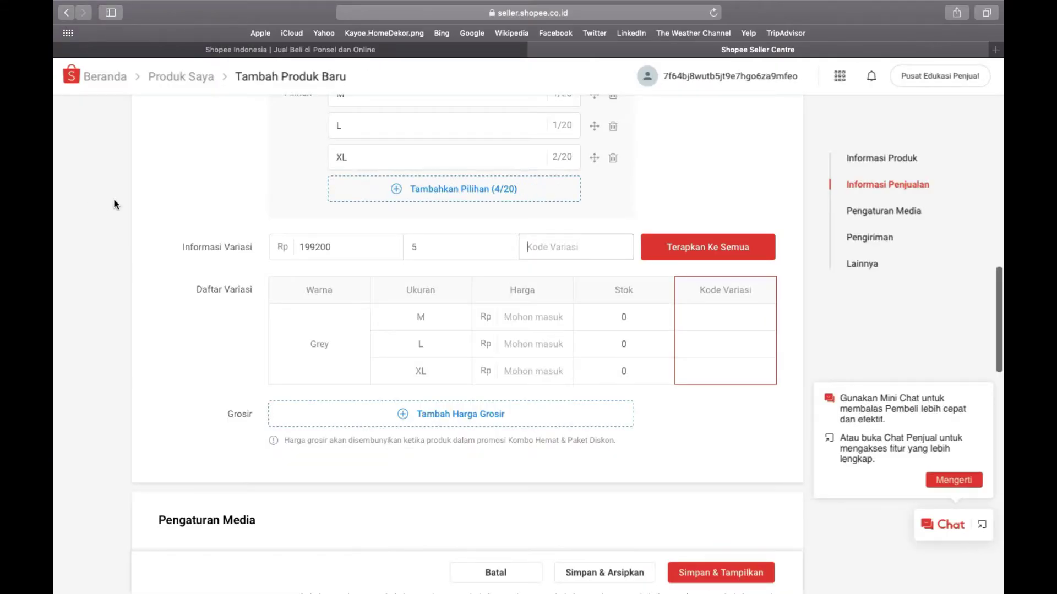
left_click(605, 254)
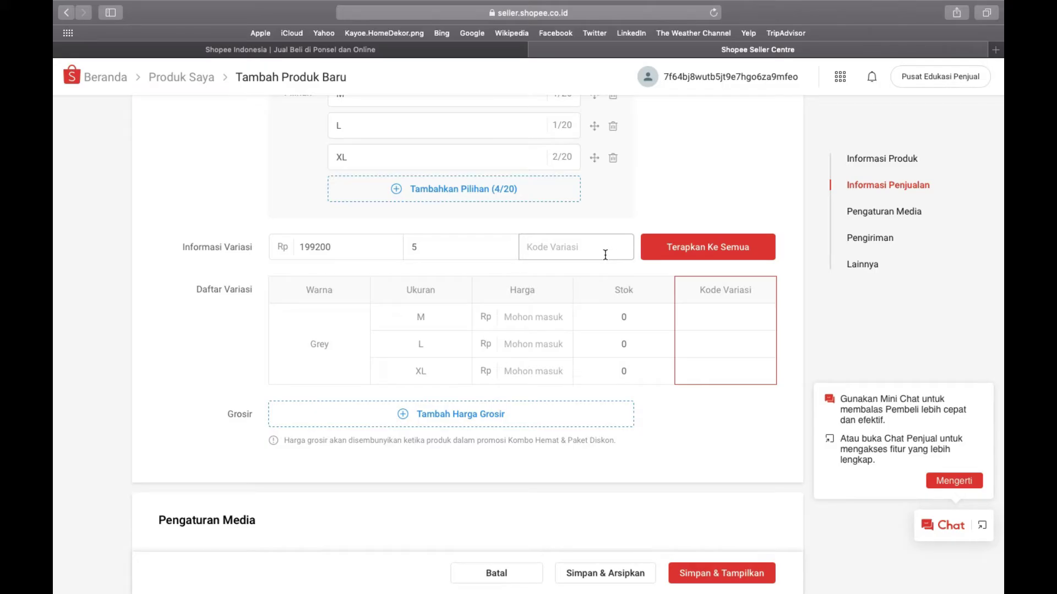
type("MH-")
type("01-M")
left_click(709, 248)
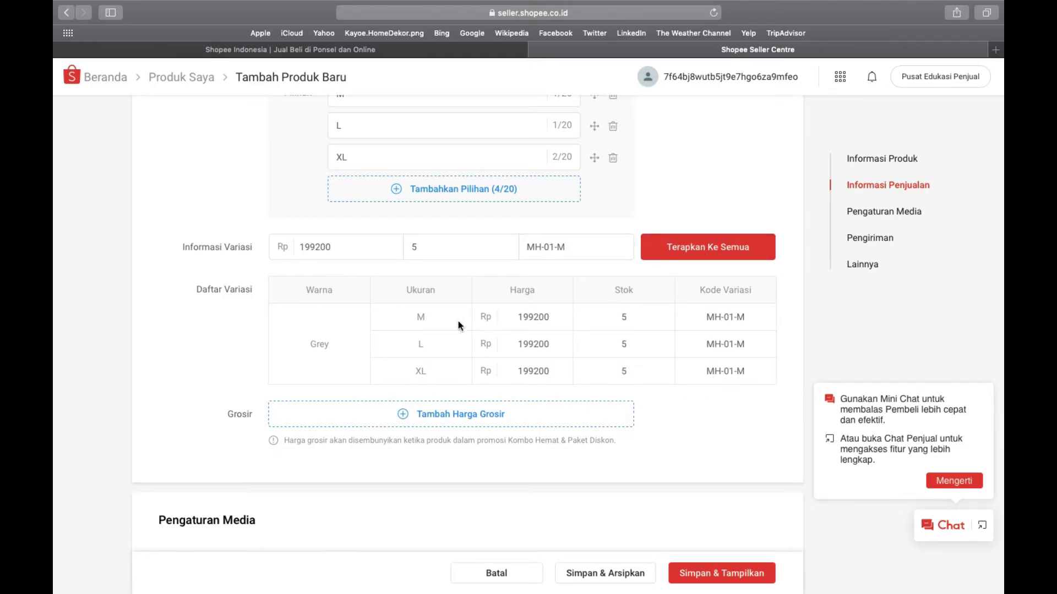
Set the Stok in Daftar Variasi to 6 for size L and 4 for size XL.
left_click(531, 346)
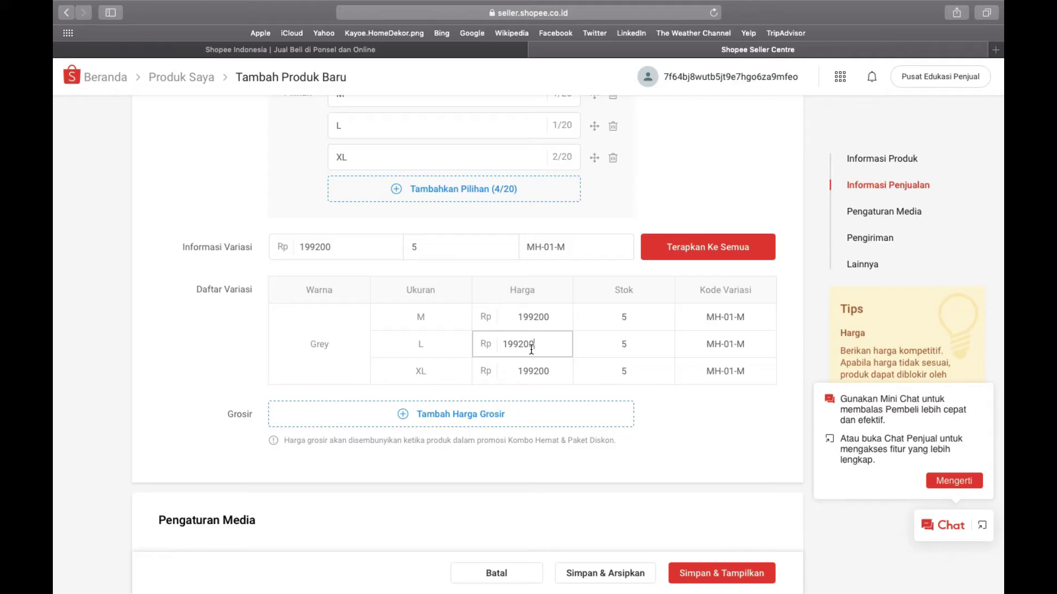
left_click(557, 372)
left_click(638, 343)
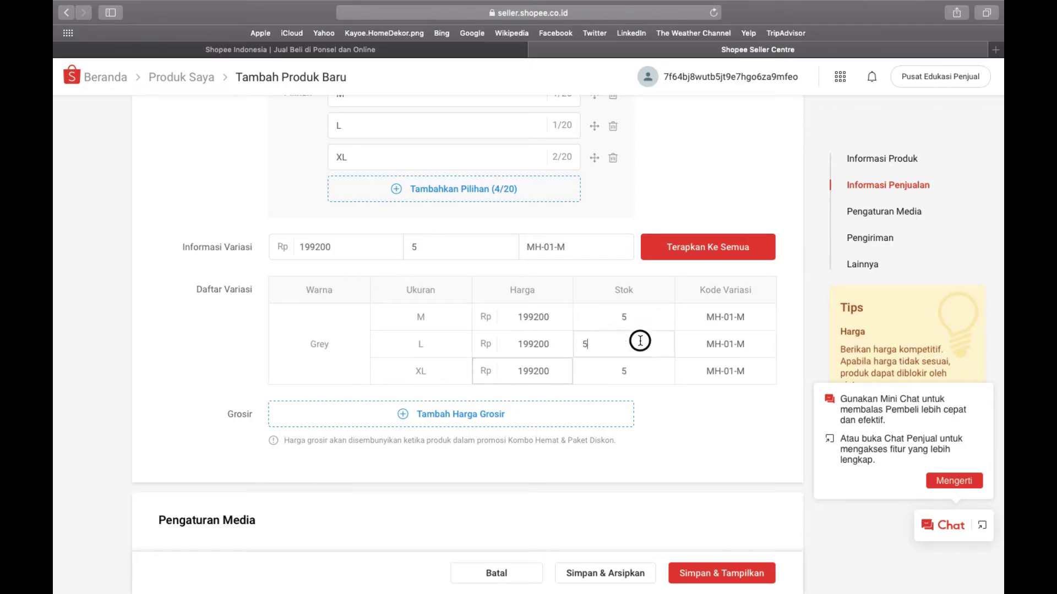
left_click(644, 370)
left_click(647, 345)
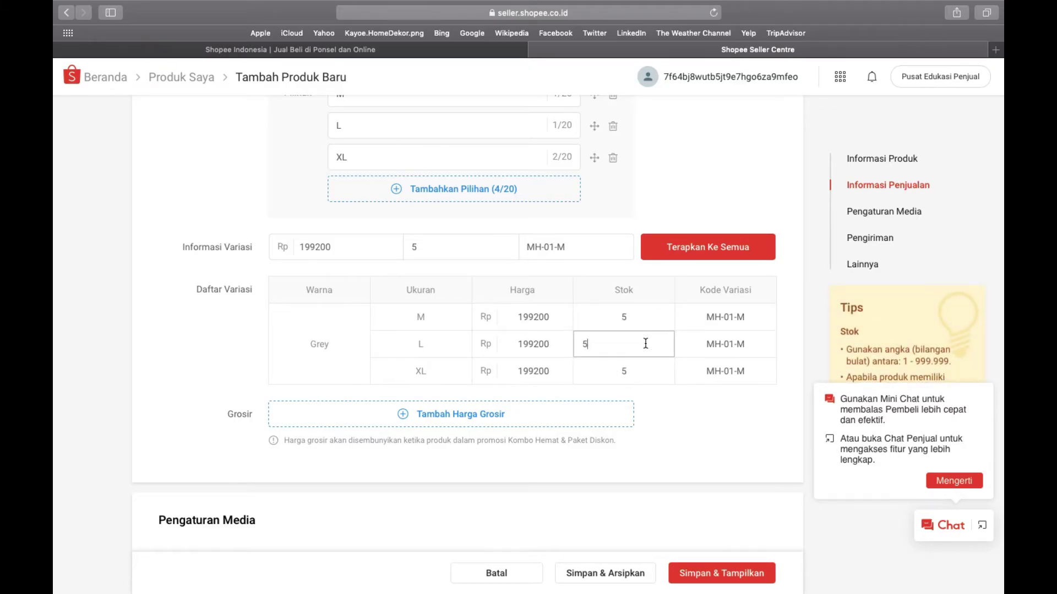
key("BackSpace")
type("6")
left_click(642, 371)
key("BackSpace")
type("4")
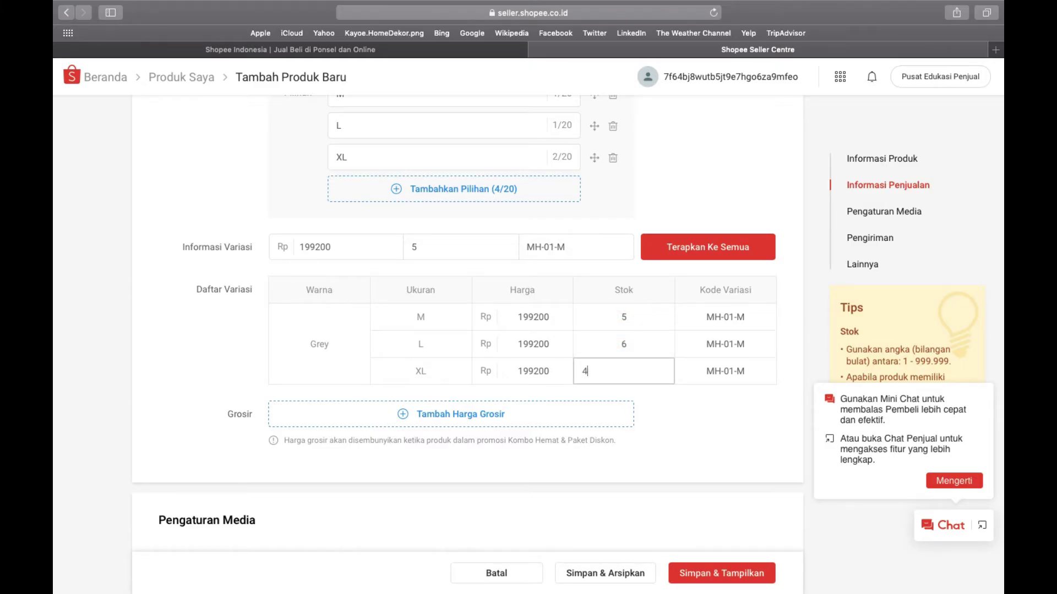
Change the Kode Variasi to MH-01-L for size L and MH-01-XL for size XL.
left_click(740, 343)
left_click(715, 344)
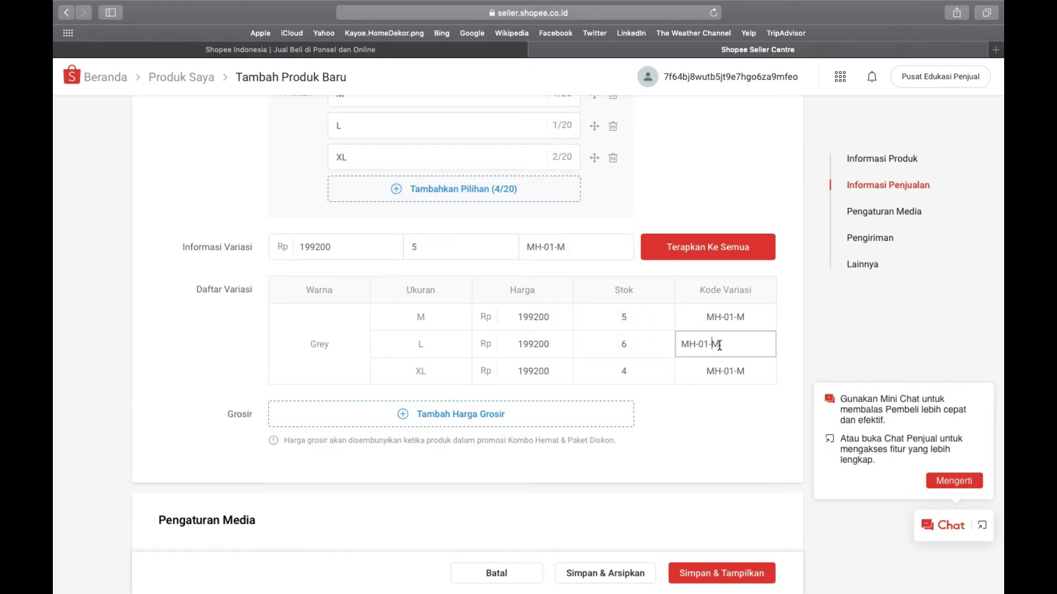
key("Delete")
type("L")
left_click(731, 370)
left_click(720, 372)
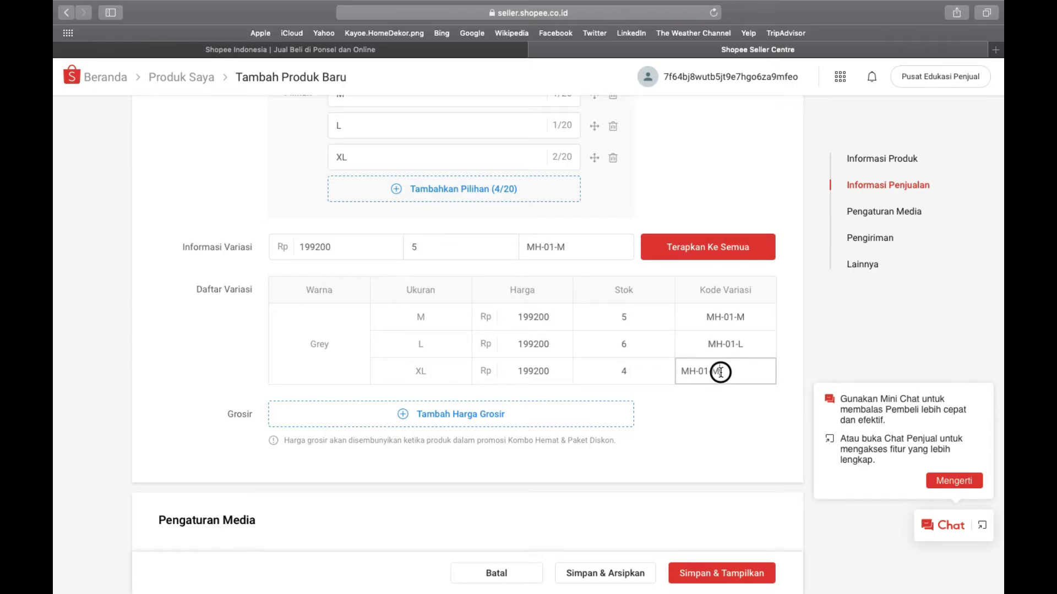
key("Delete")
type("XL")
scroll(708, 341, "down", 2)
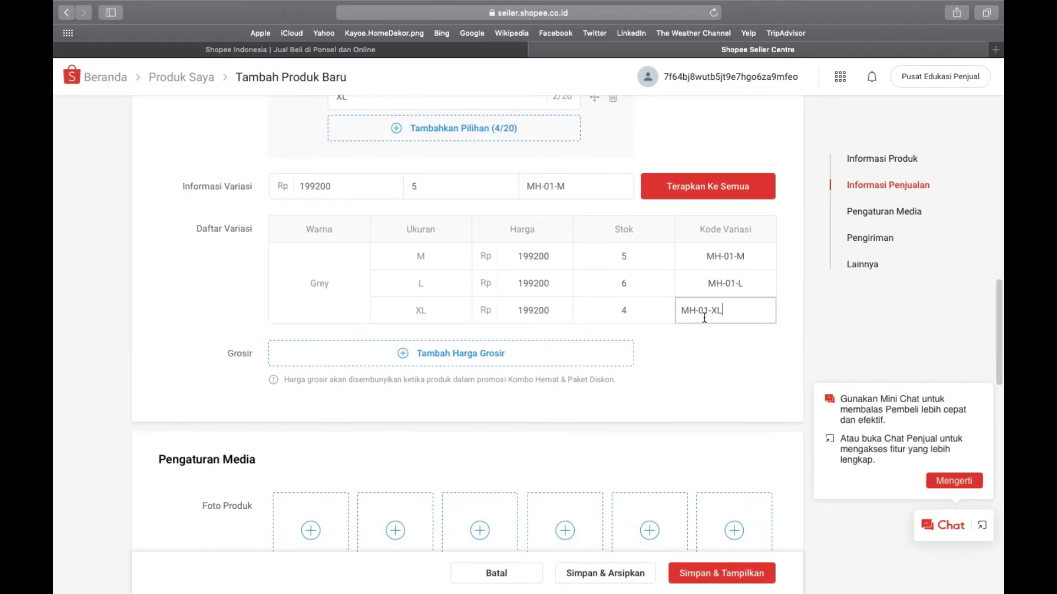
left_click(709, 341)
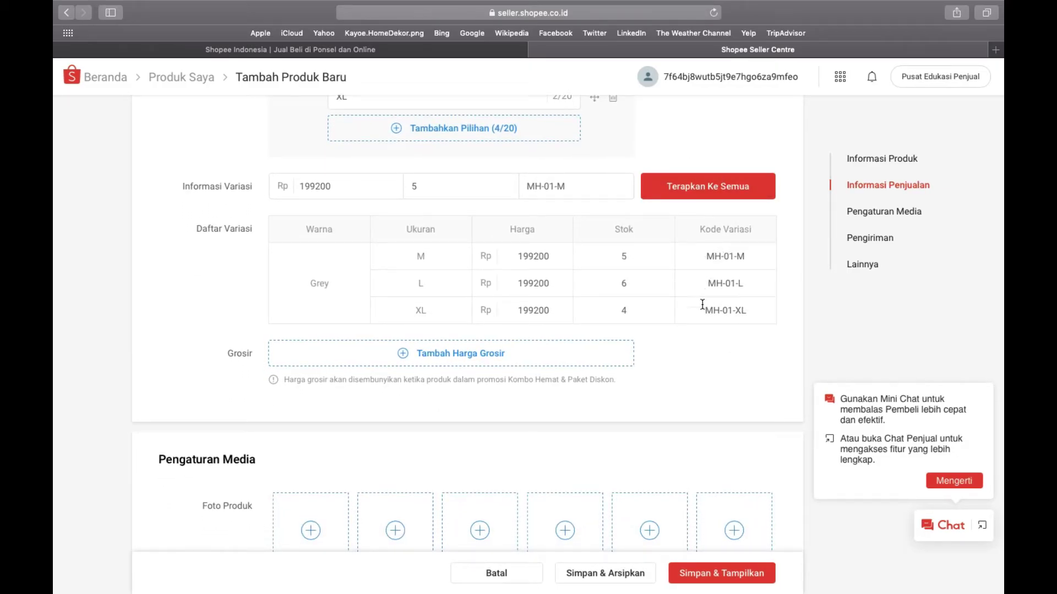
scroll(738, 302, "down", 2)
scroll(734, 255, "down", 2)
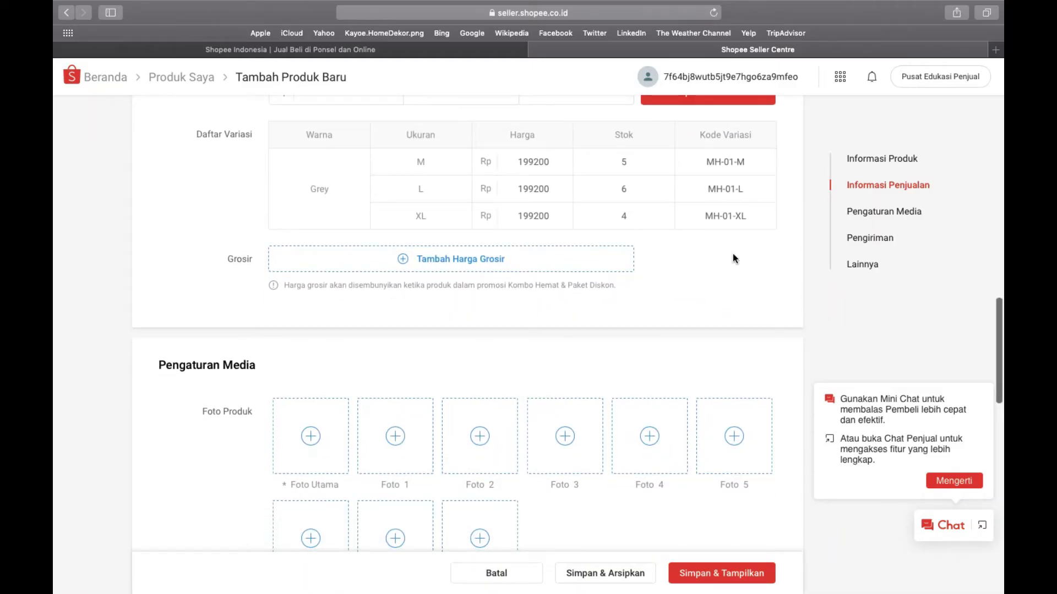
scroll(732, 257, "down", 2)
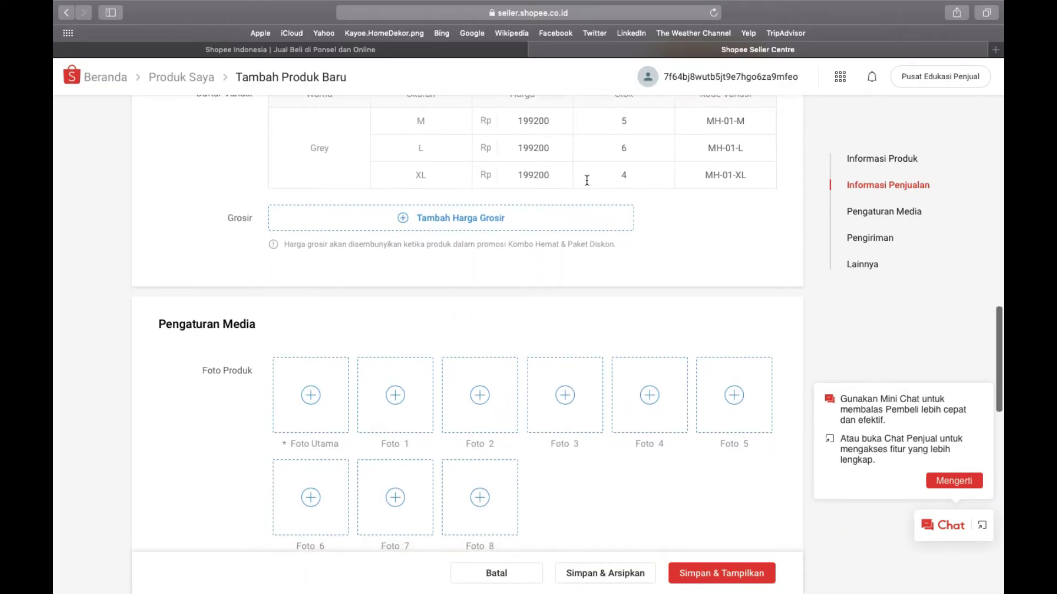
scroll(483, 339, "up", 1)
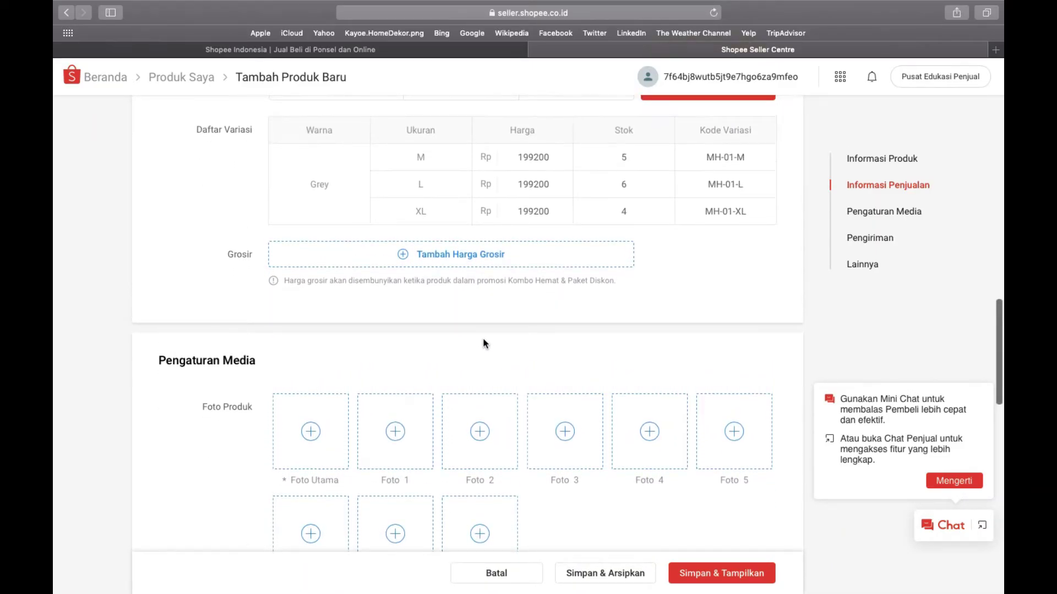
scroll(484, 340, "down", 3)
scroll(483, 342, "down", 3)
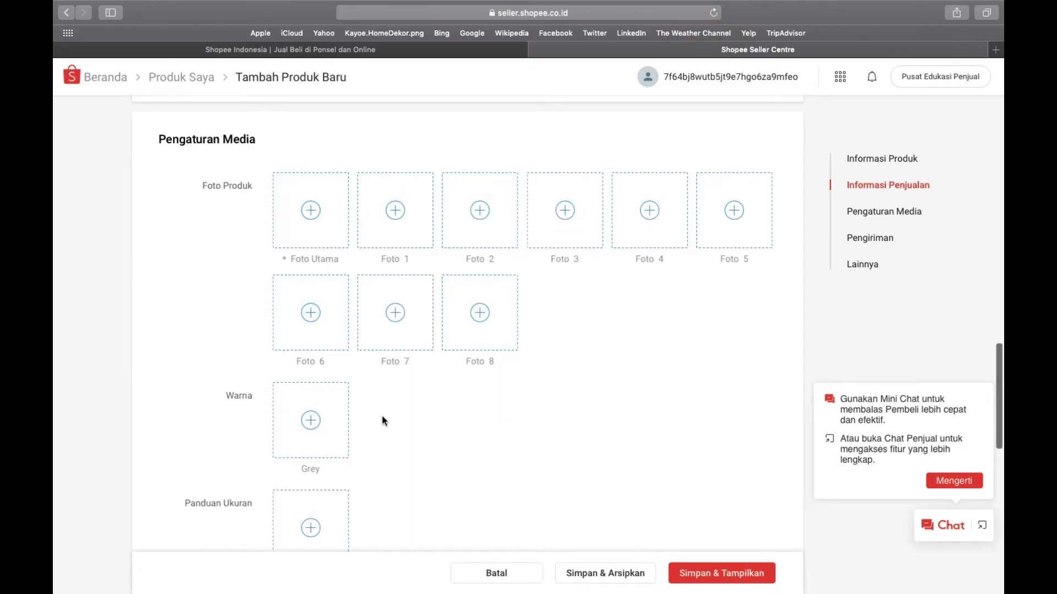
scroll(384, 421, "down", 1)
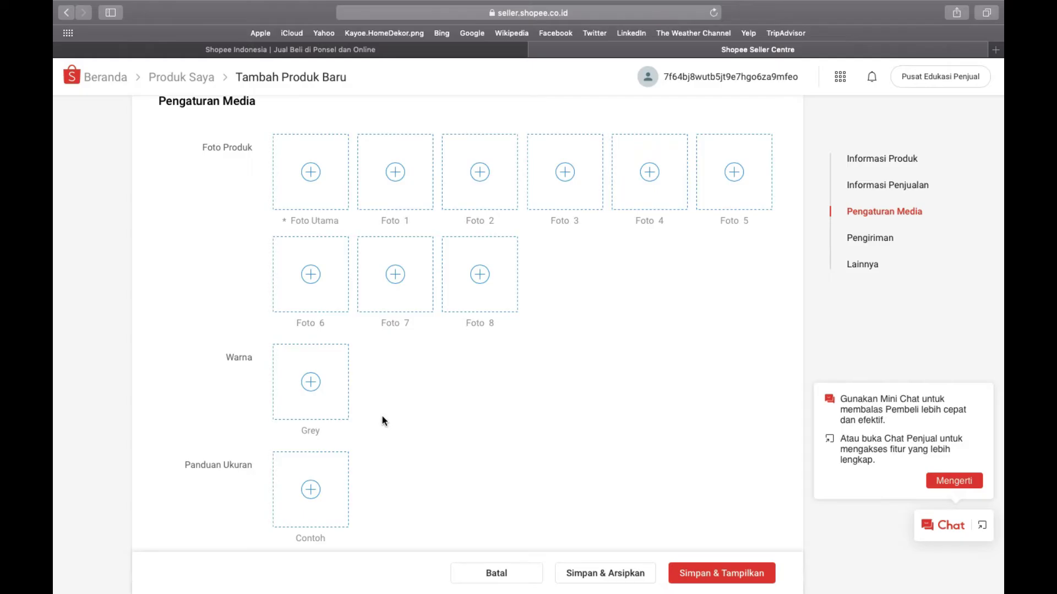
left_click(312, 173)
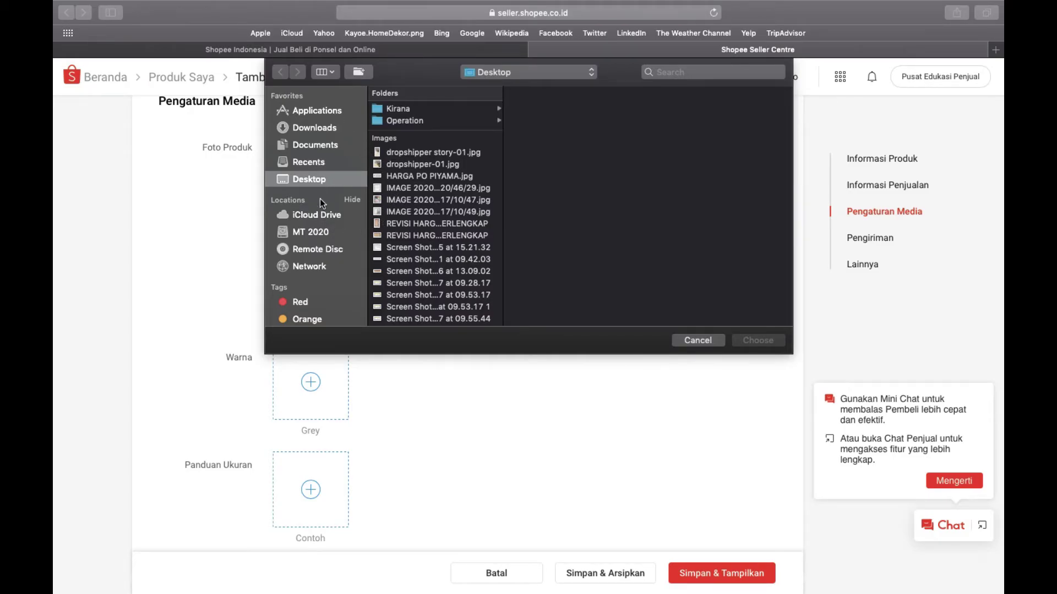
scroll(433, 172, "down", 3)
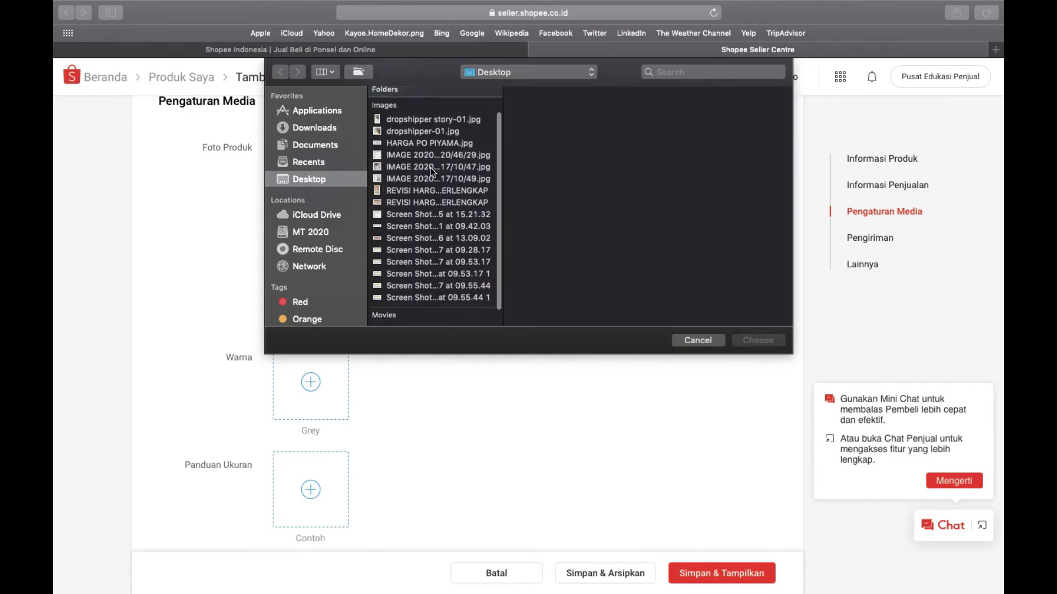
scroll(433, 172, "down", 1)
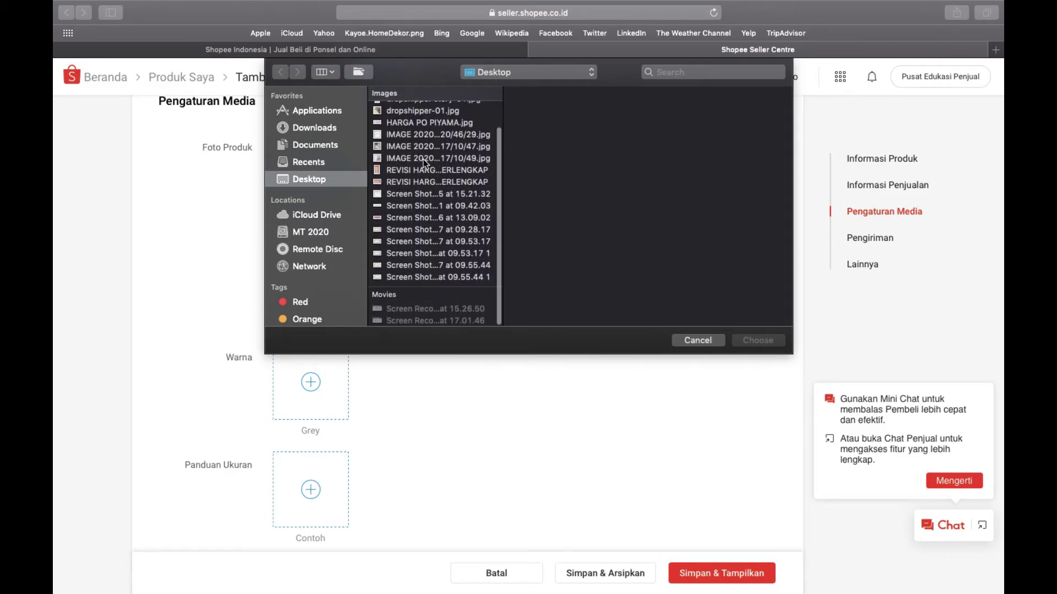
left_click(421, 157)
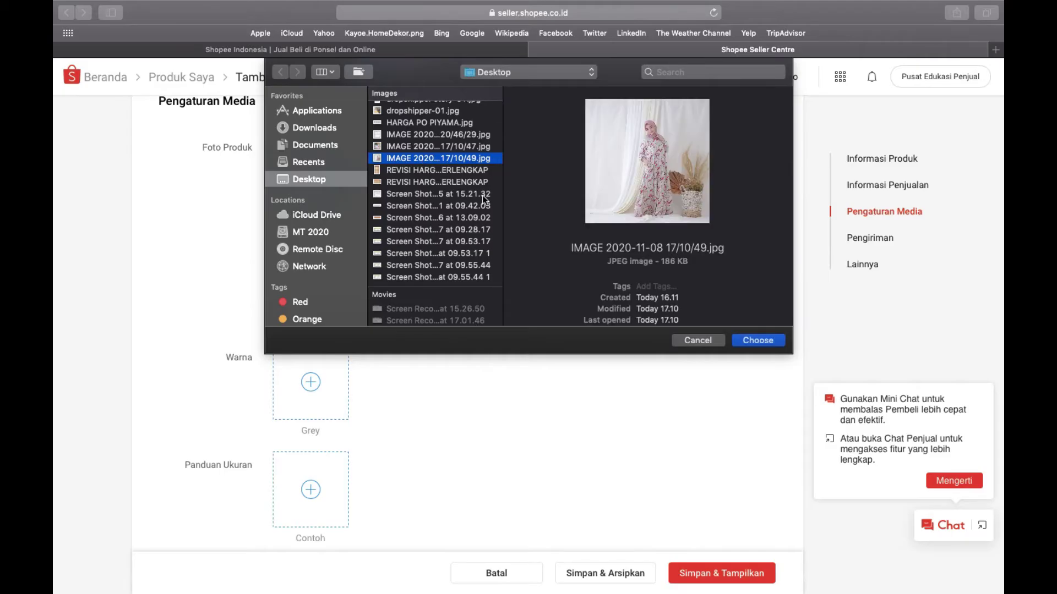
left_click(752, 339)
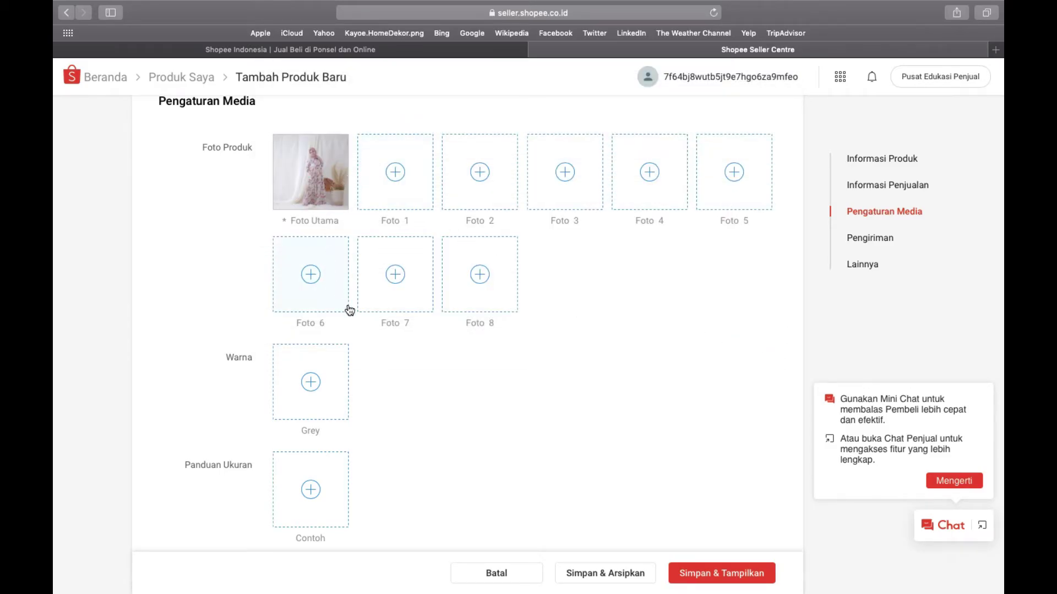
Add the Desktop image whose name ends in 17/10/47.jpg as Foto 1 of the product.
left_click(397, 174)
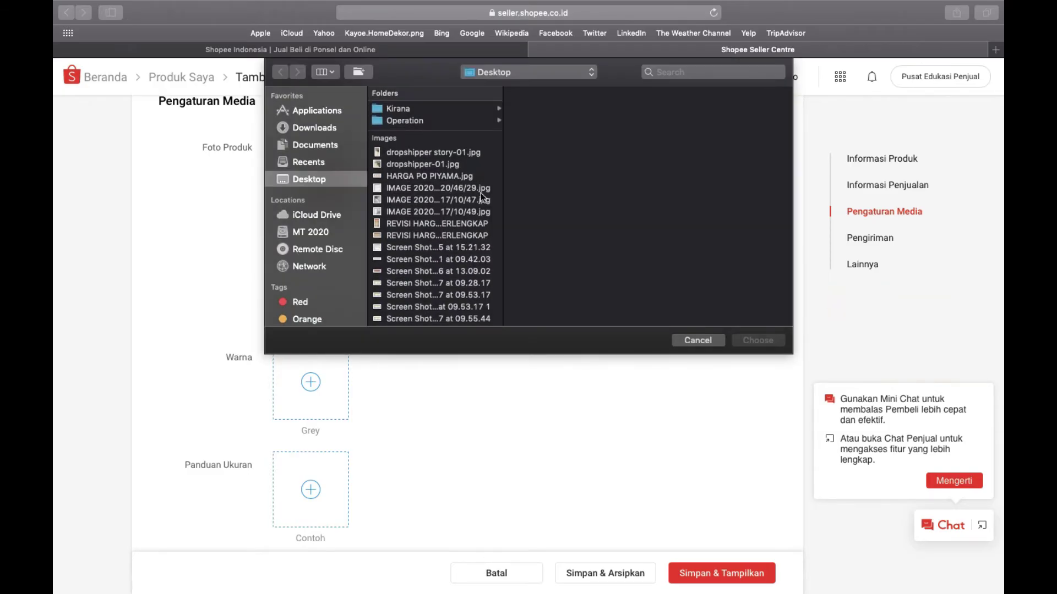
left_click(444, 198)
left_click(754, 342)
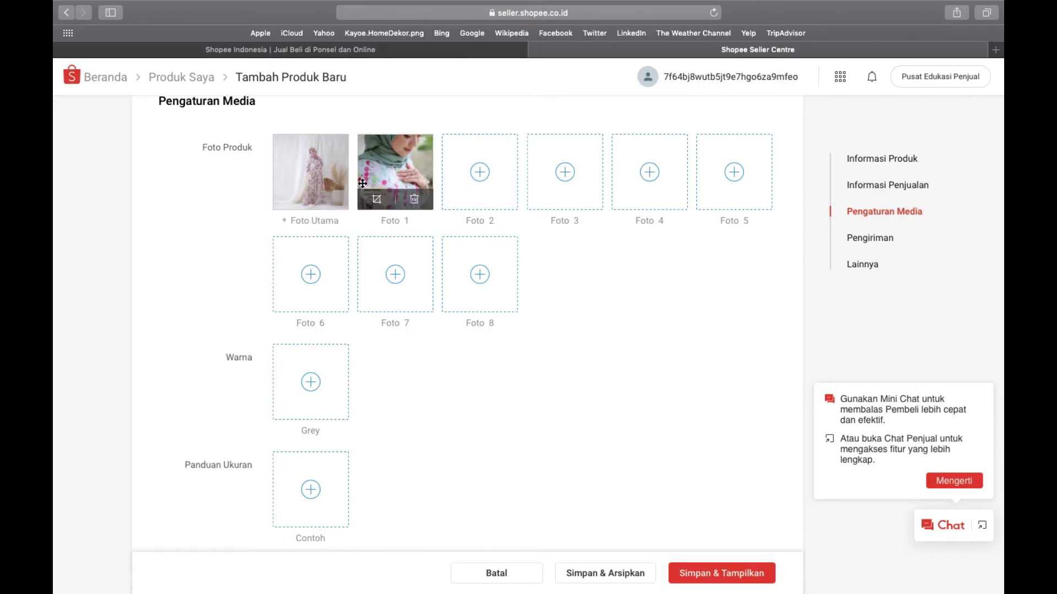
Set the product's Berat to 500 gr in the Pengiriman section.
scroll(589, 309, "down", 2)
scroll(609, 330, "down", 3)
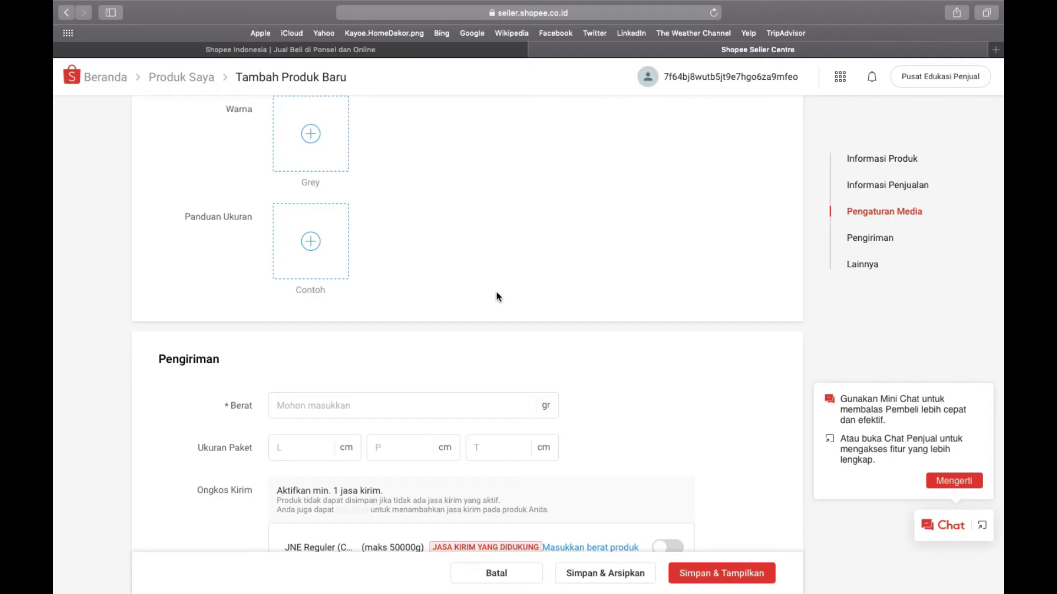
scroll(581, 276, "down", 2)
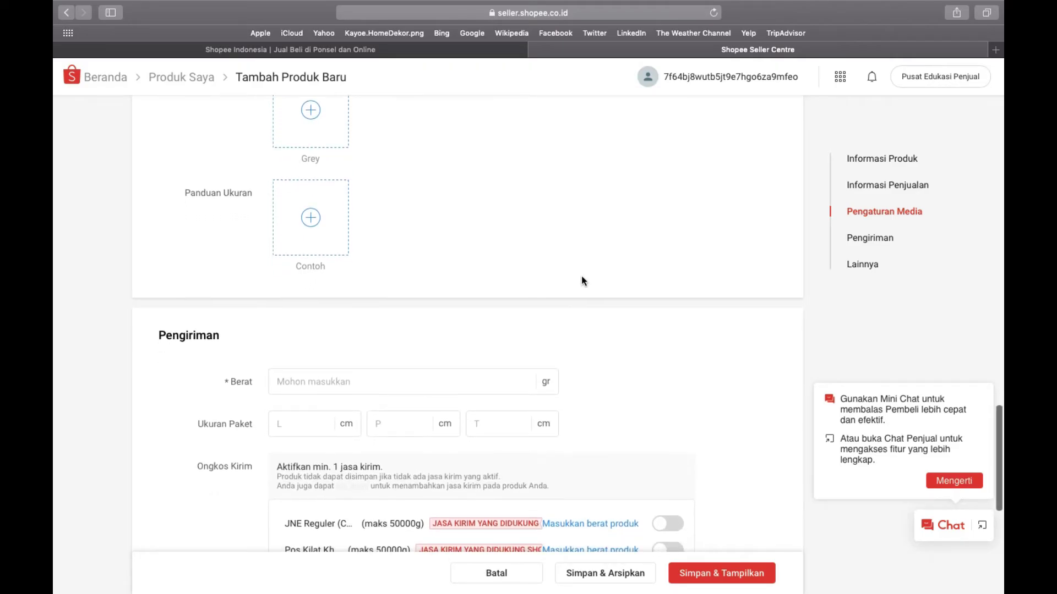
scroll(582, 278, "down", 2)
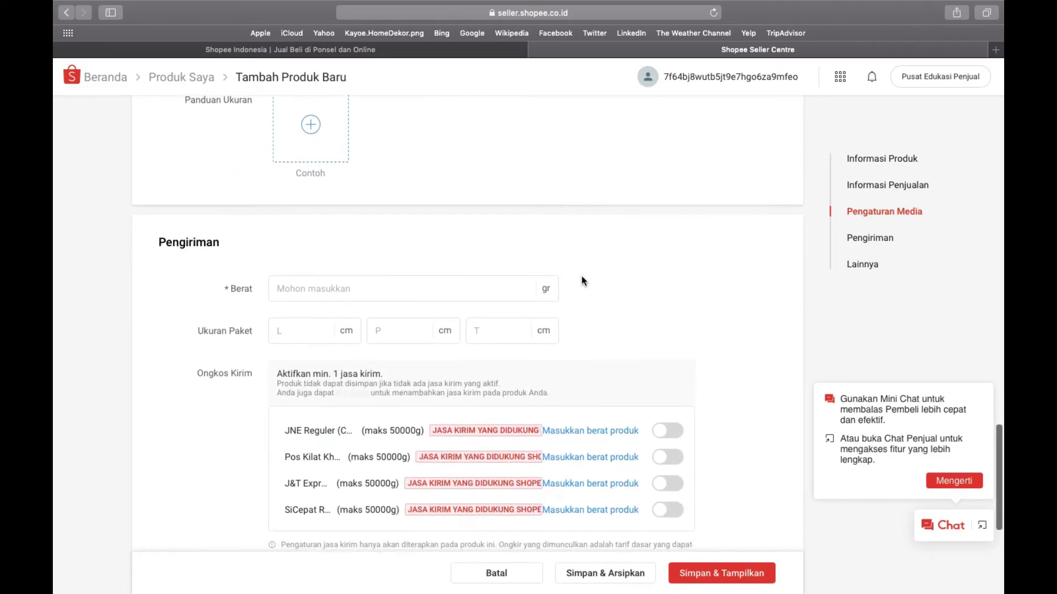
scroll(581, 278, "down", 2)
scroll(583, 281, "down", 1)
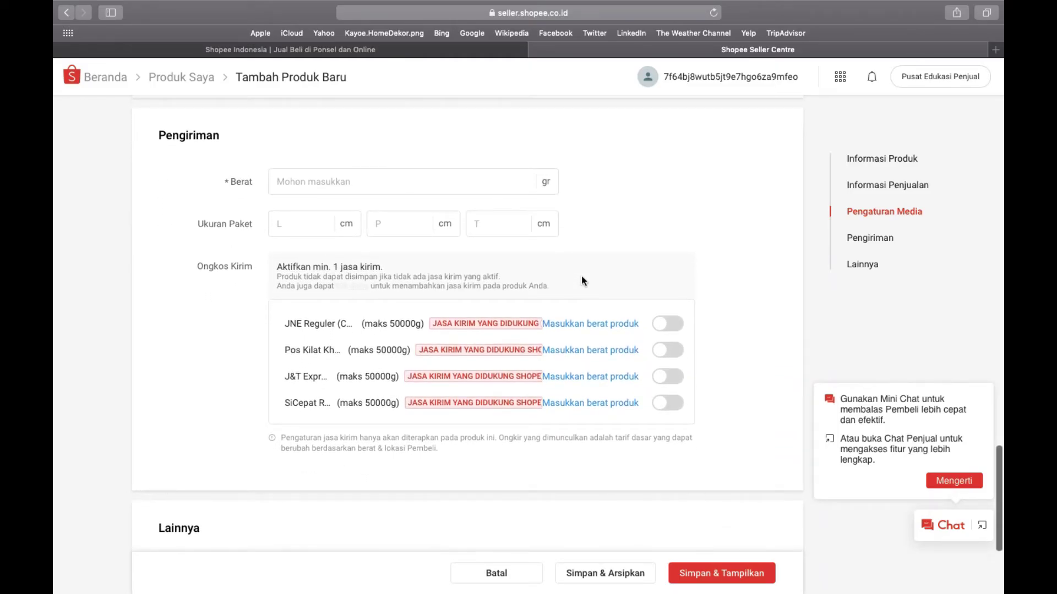
scroll(582, 279, "up", 3)
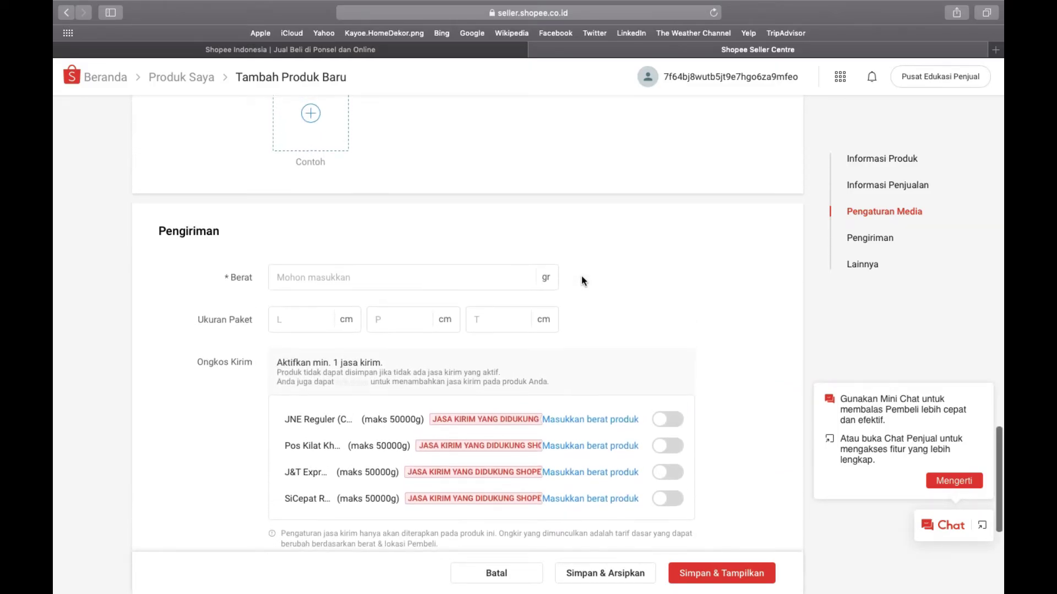
left_click(545, 278)
type("5")
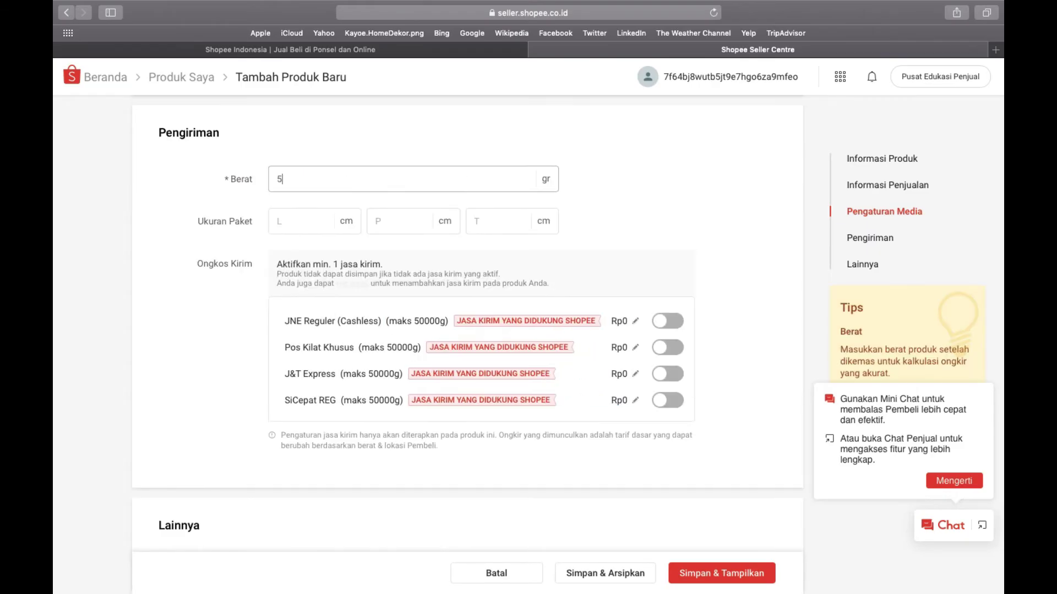
type("00")
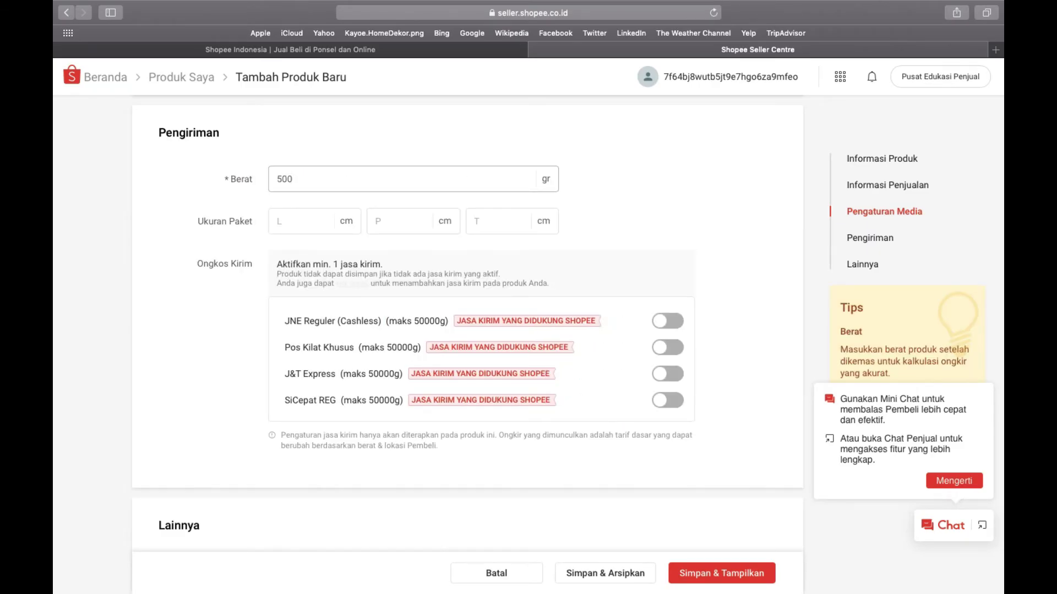
Set the Ukuran Paket to 20 cm for L, 20 cm for P and 20 cm for T.
left_click(316, 219)
left_click(314, 220)
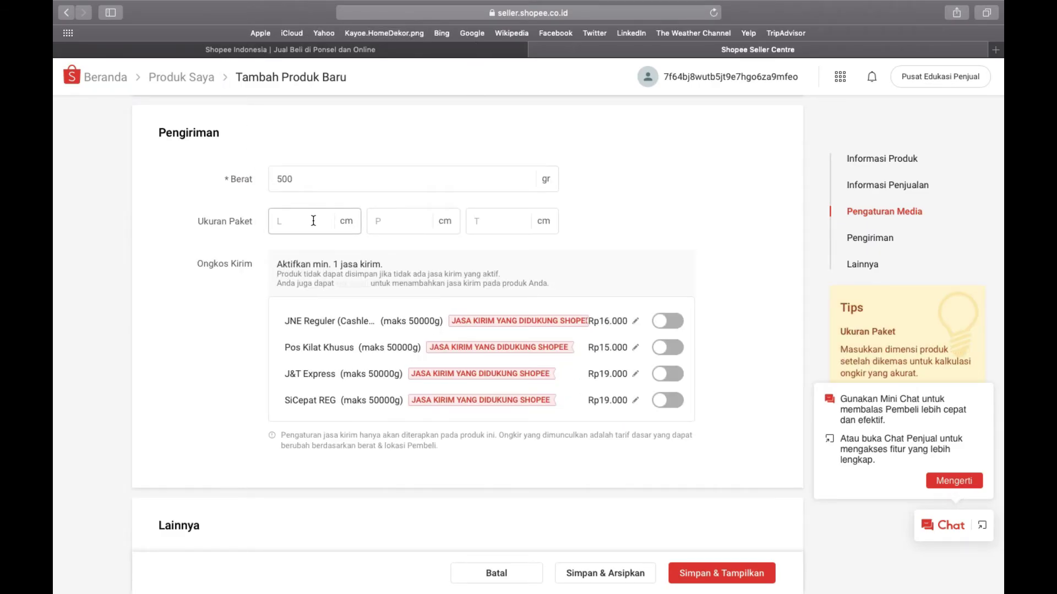
type("20")
left_click(379, 218)
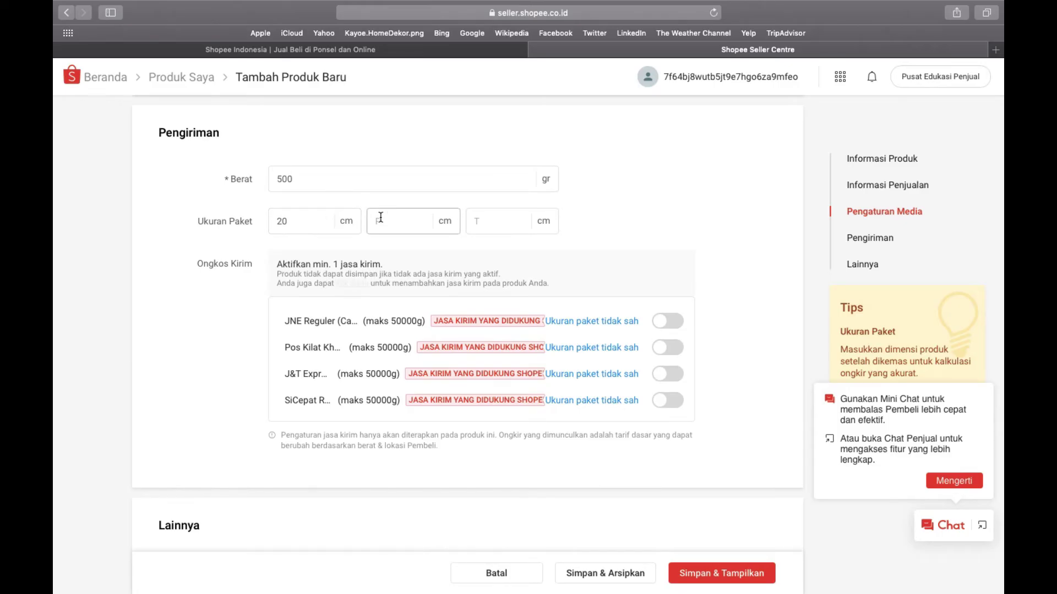
type("20")
left_click(474, 218)
type("2")
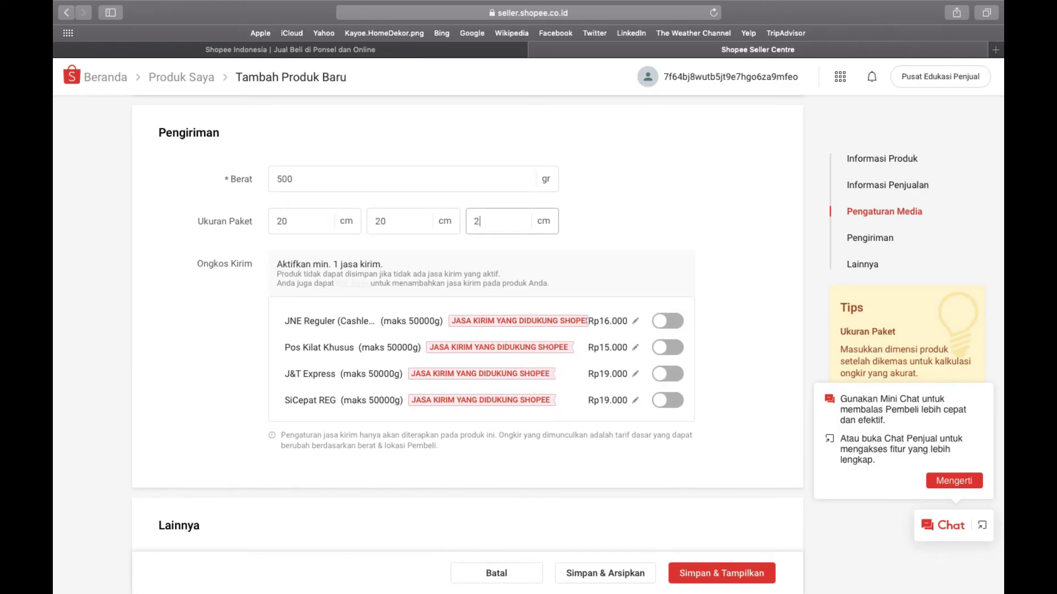
Enable the JNE Reguler (Cashless) and Pos Kilat Khusus shipping services under Ongkos Kirim.
scroll(666, 269, "down", 4)
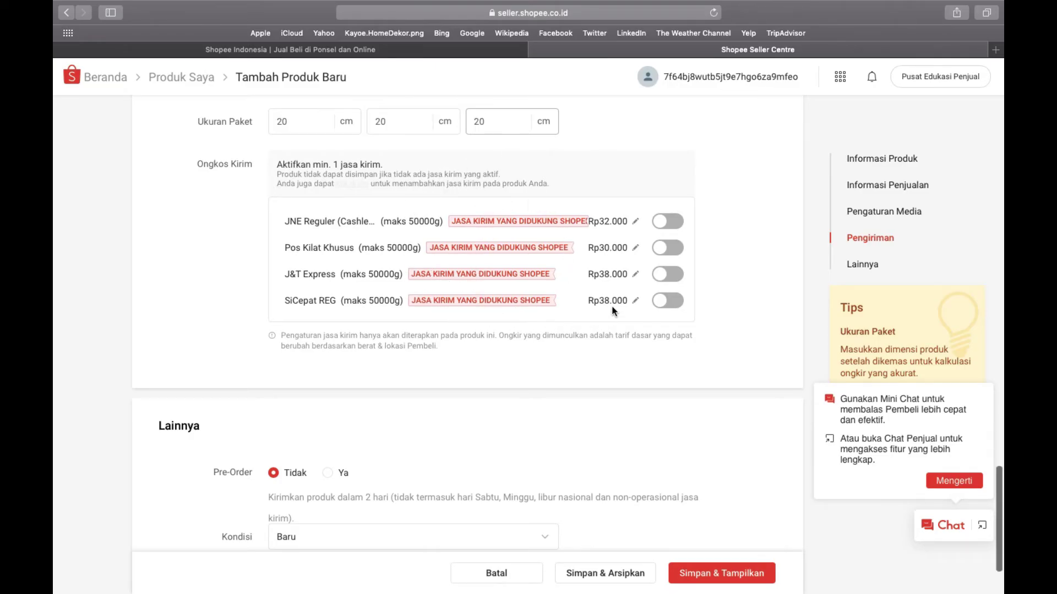
scroll(589, 233, "down", 2)
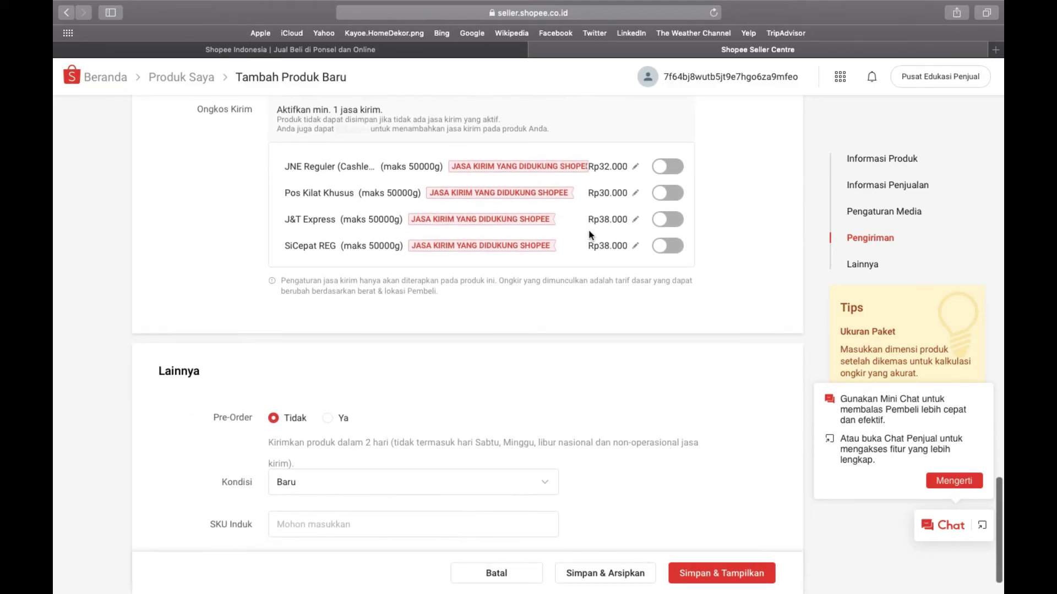
scroll(589, 230, "up", 3)
left_click(667, 231)
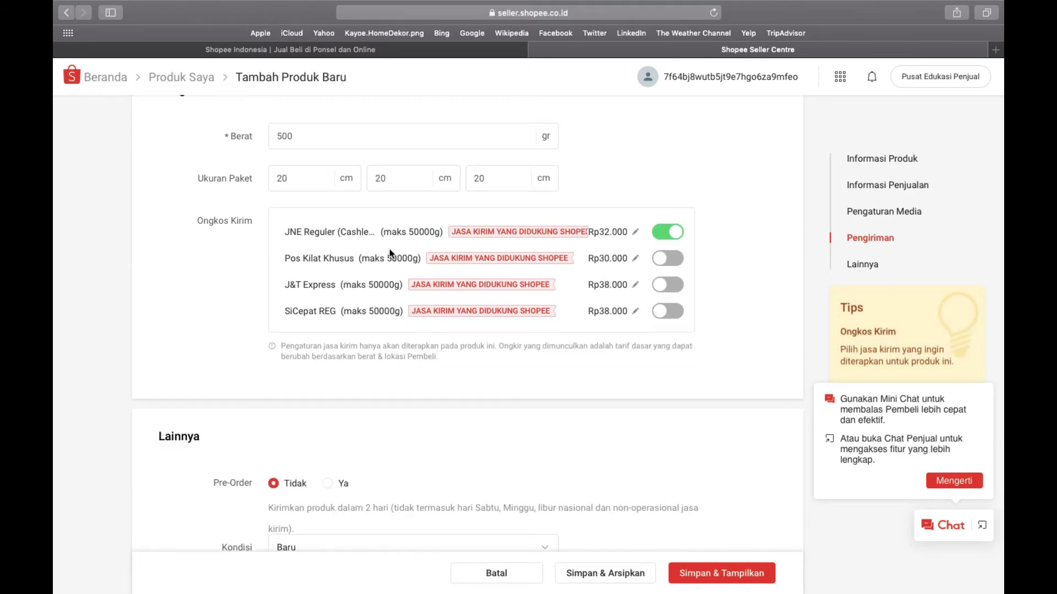
left_click(668, 258)
Keep Kondisi as Baru and enter MH-01 as the SKU Induk in the Lainnya section.
scroll(728, 206, "down", 3)
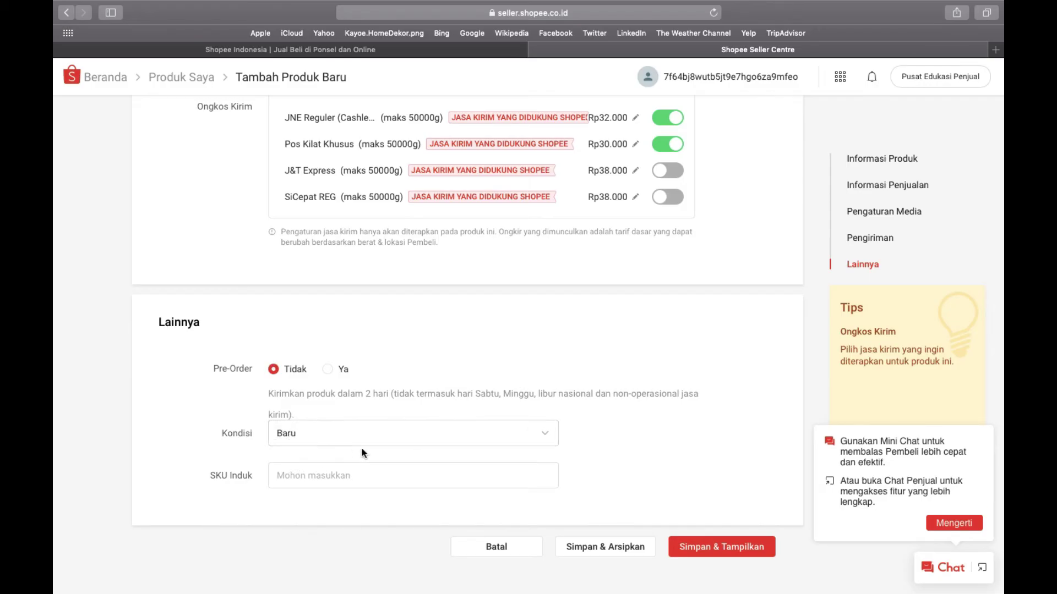
left_click(393, 444)
left_click(361, 468)
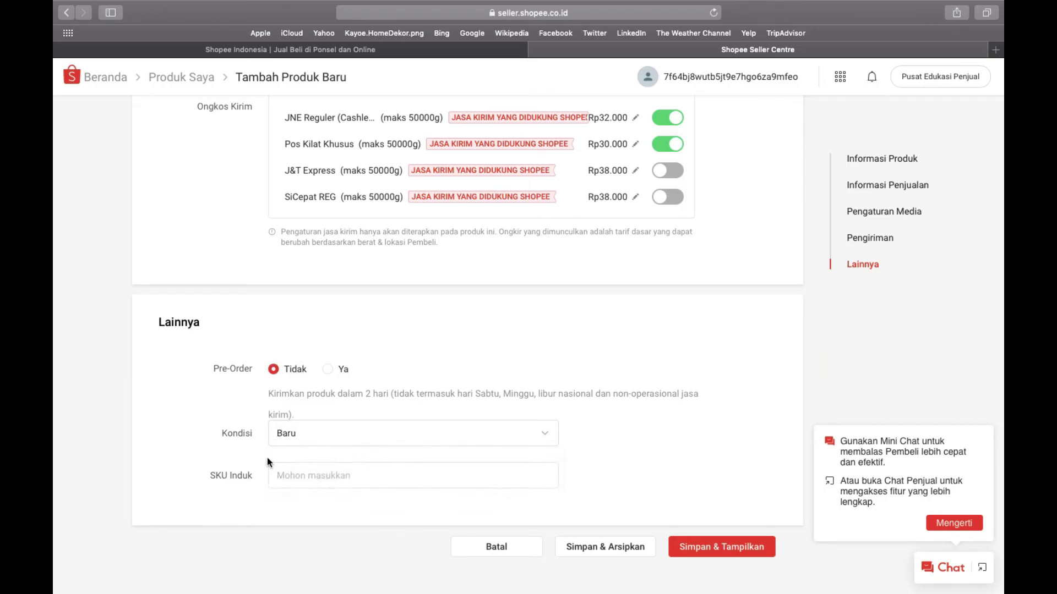
left_click(303, 478)
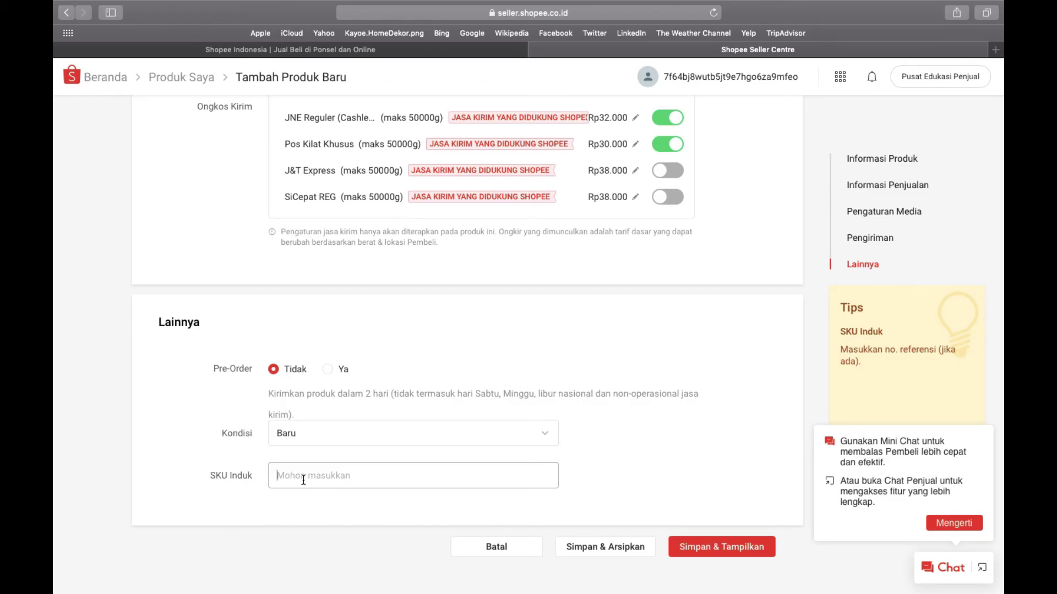
type("MH-01")
Review the completed product form, checking the name, description with hashtags, attributes, variations and media.
scroll(607, 473, "up", 10)
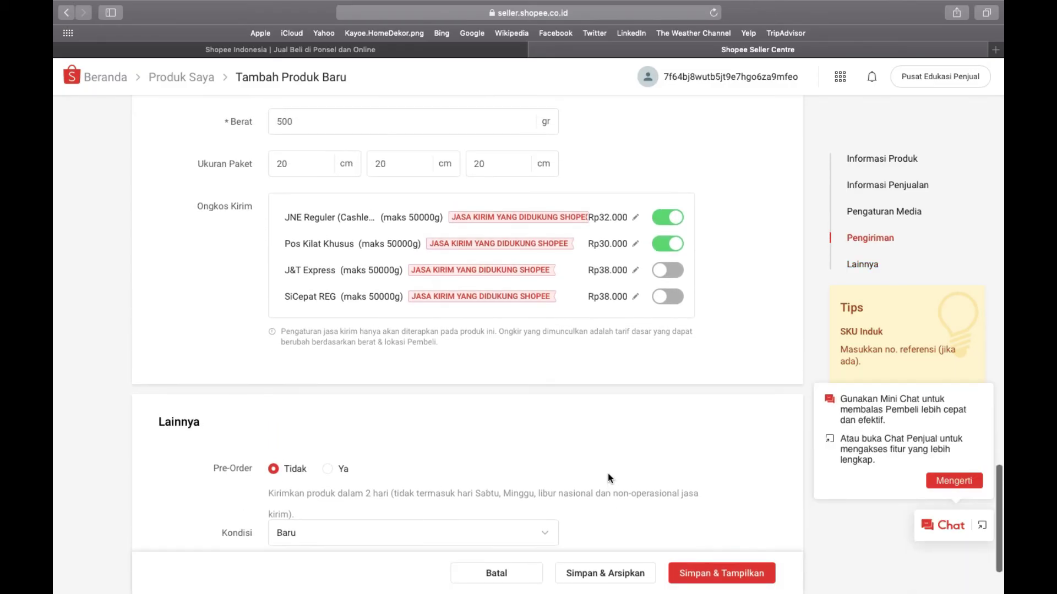
scroll(608, 478, "up", 10)
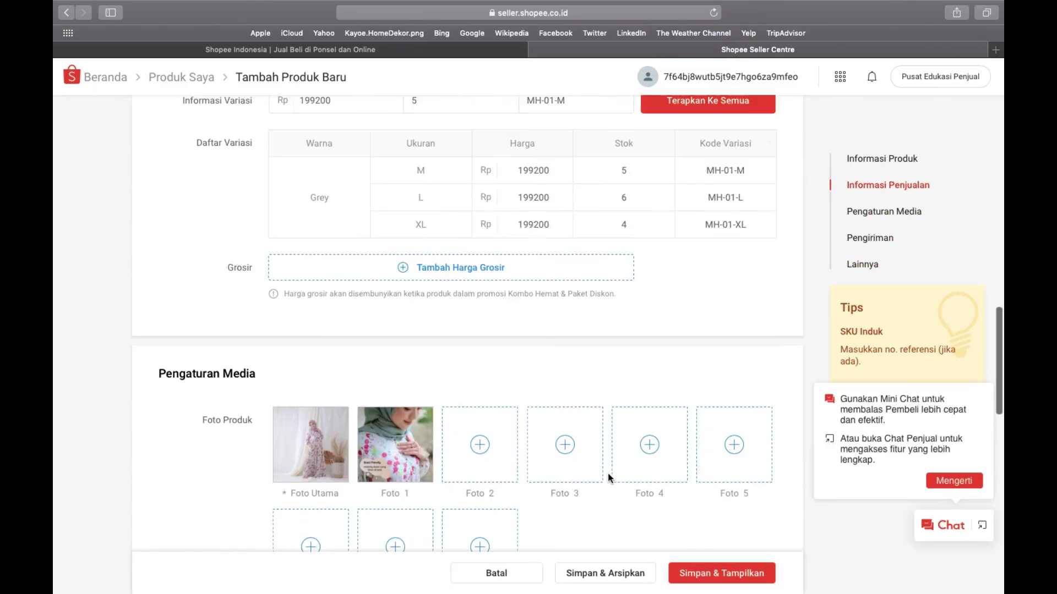
scroll(607, 474, "up", 15)
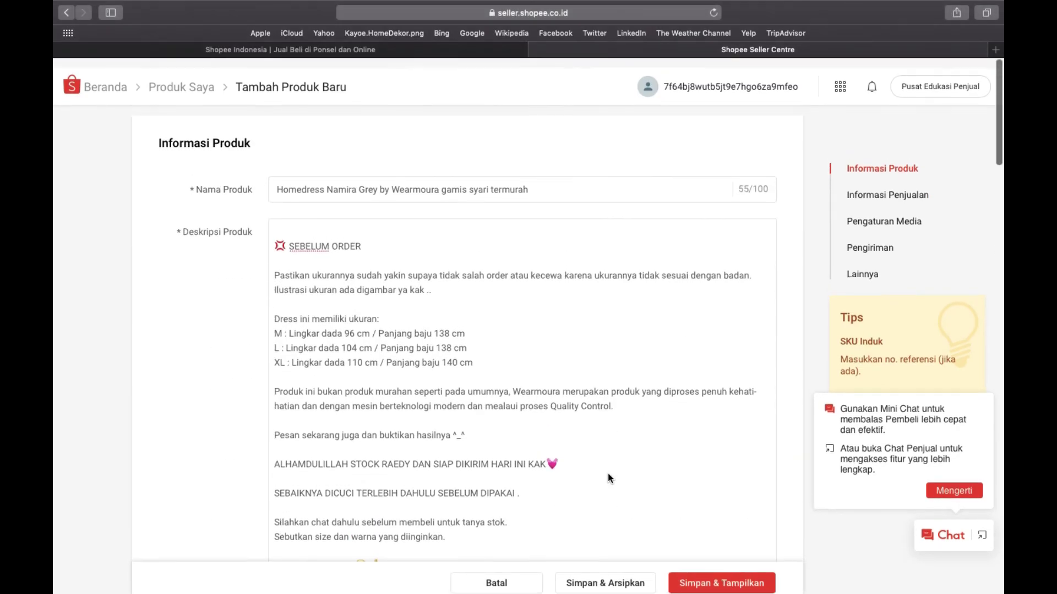
scroll(608, 473, "up", 5)
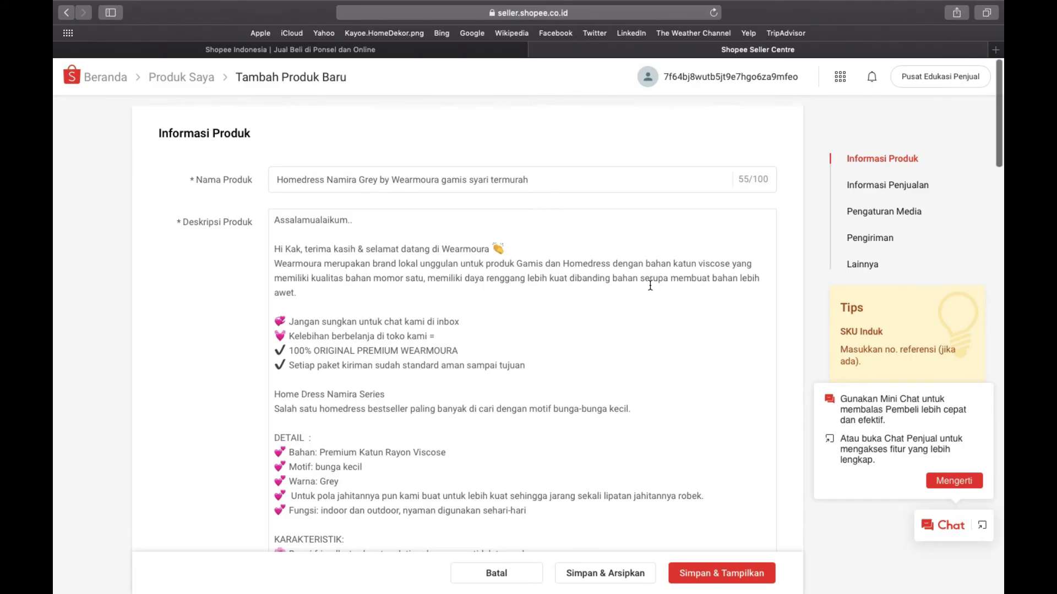
scroll(650, 285, "down", 3)
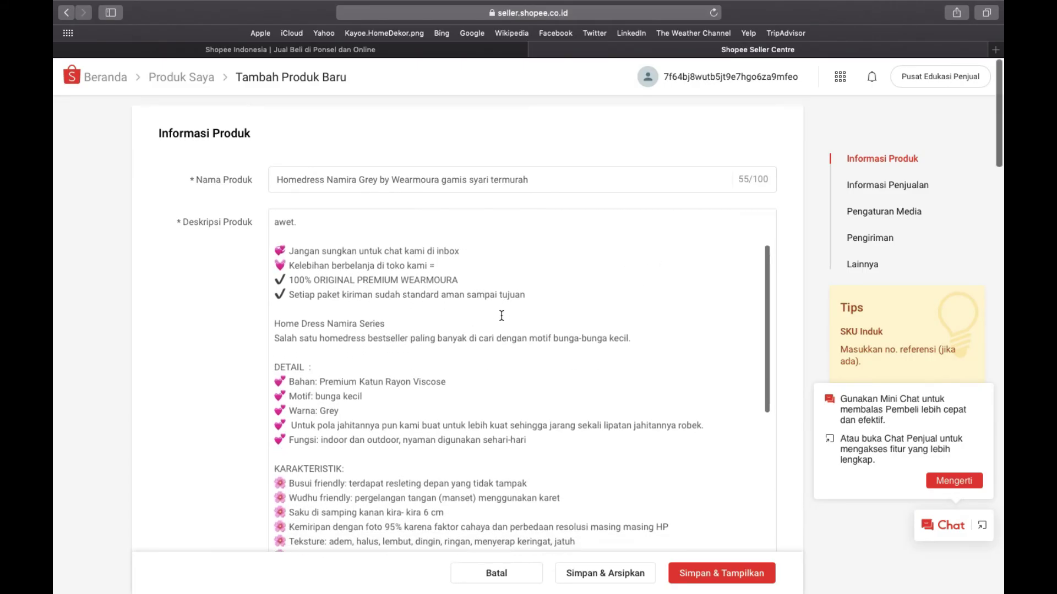
scroll(411, 274, "down", 8)
scroll(350, 396, "down", 10)
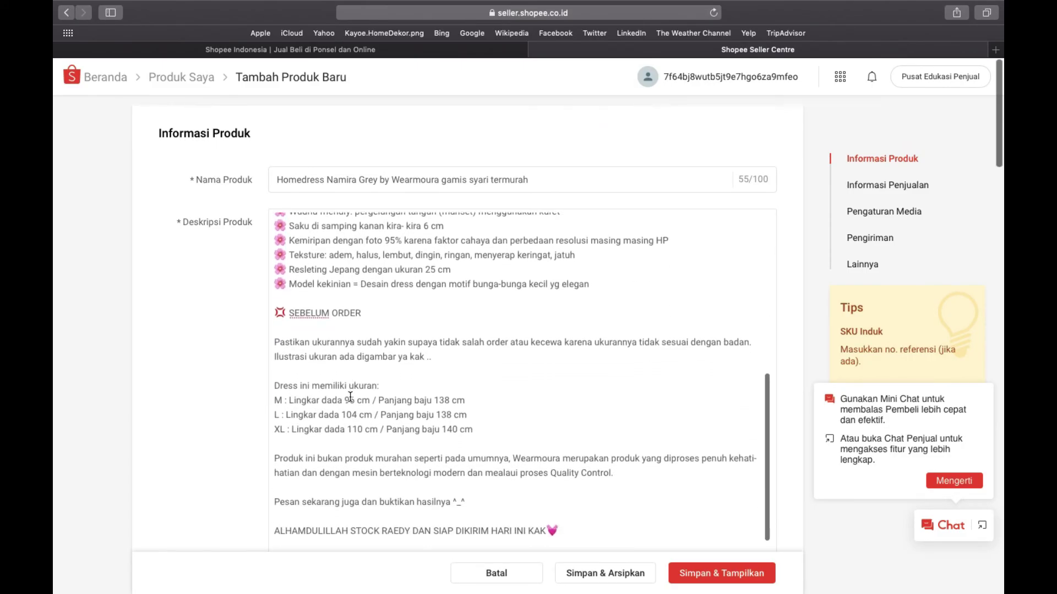
scroll(350, 396, "down", 1)
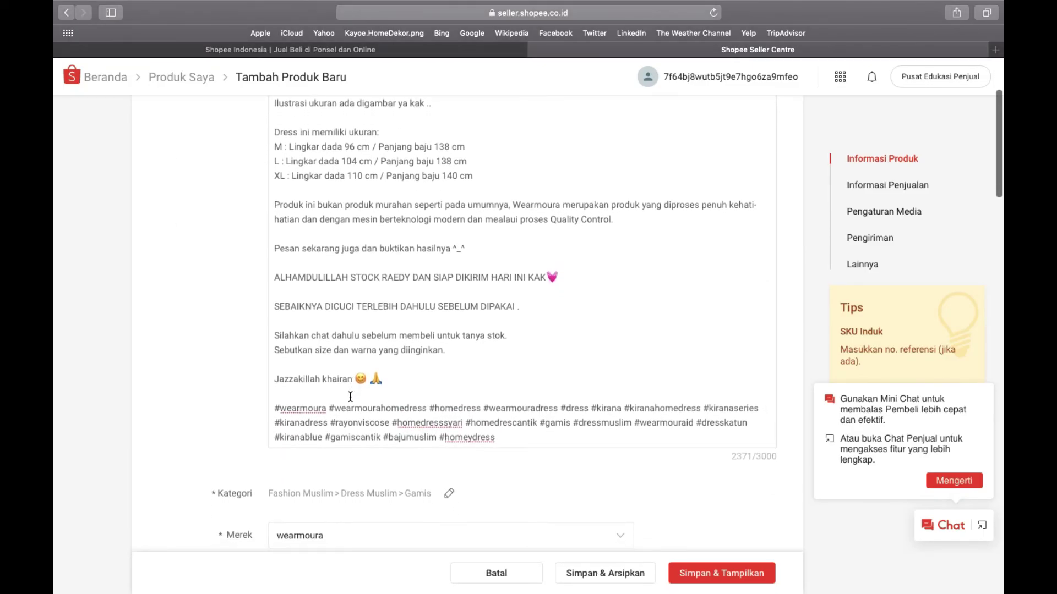
left_click_drag(493, 430, 278, 410)
left_click(574, 357)
scroll(573, 357, "down", 10)
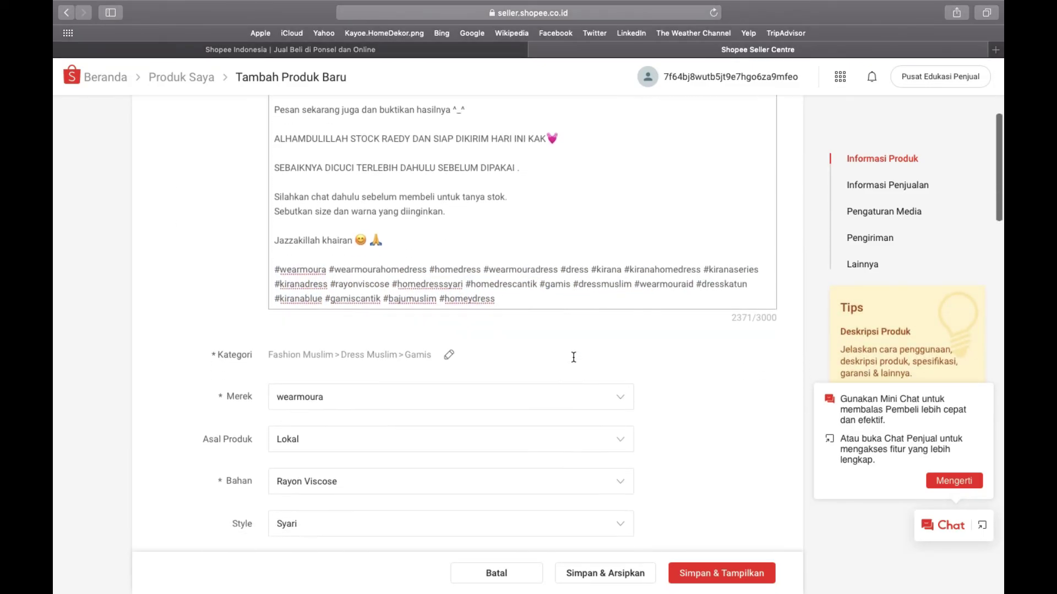
scroll(573, 361, "down", 15)
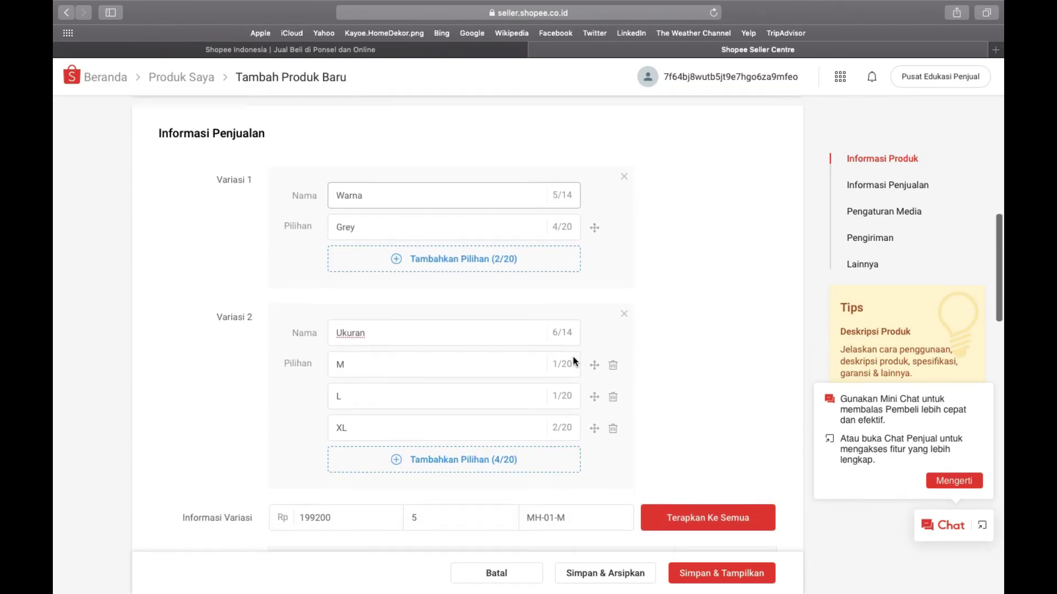
scroll(573, 361, "down", 1)
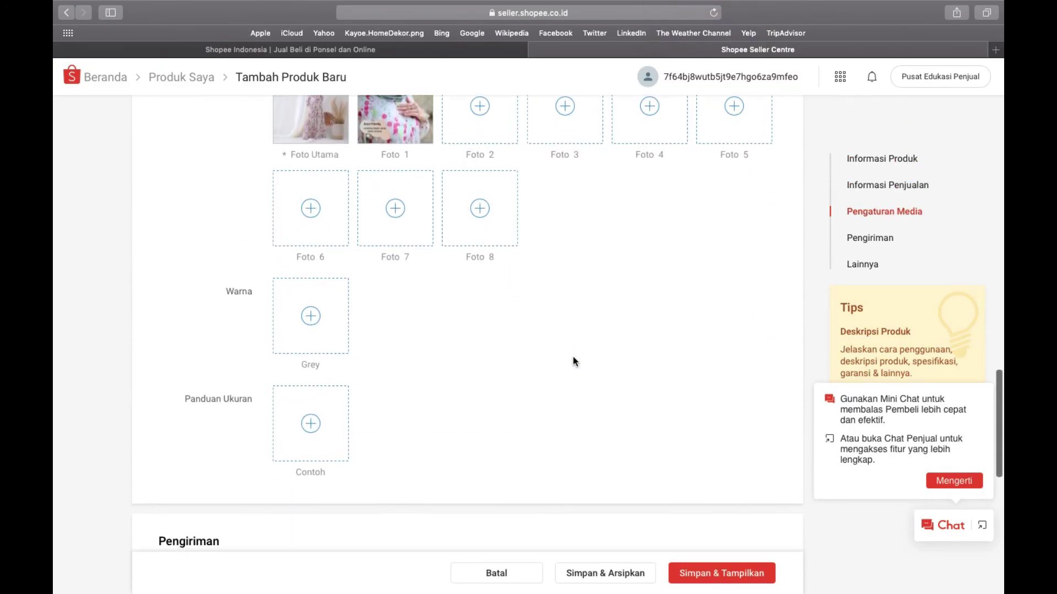
Check the media, shipping and Lainnya details of the new product, and save it with immediate display in the shop.
scroll(573, 361, "up", 2)
scroll(574, 361, "down", 7)
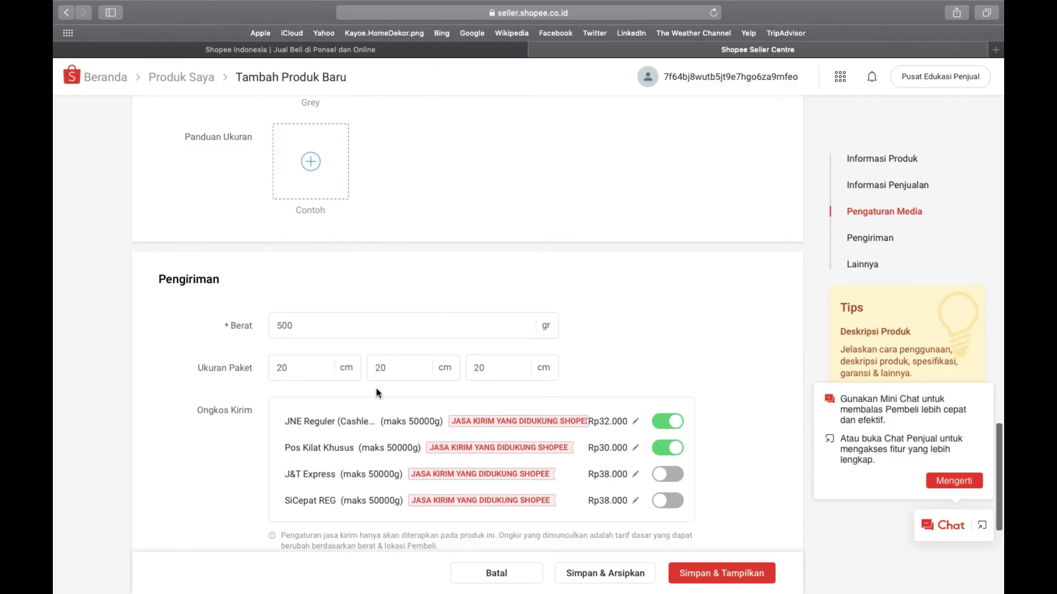
scroll(578, 314, "down", 4)
scroll(576, 301, "down", 3)
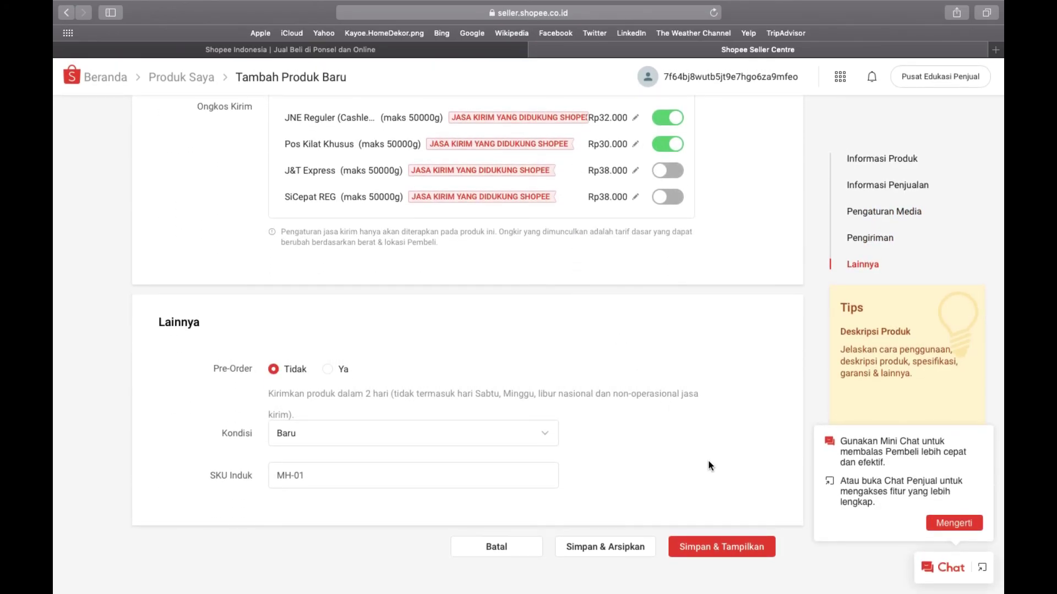
left_click(721, 550)
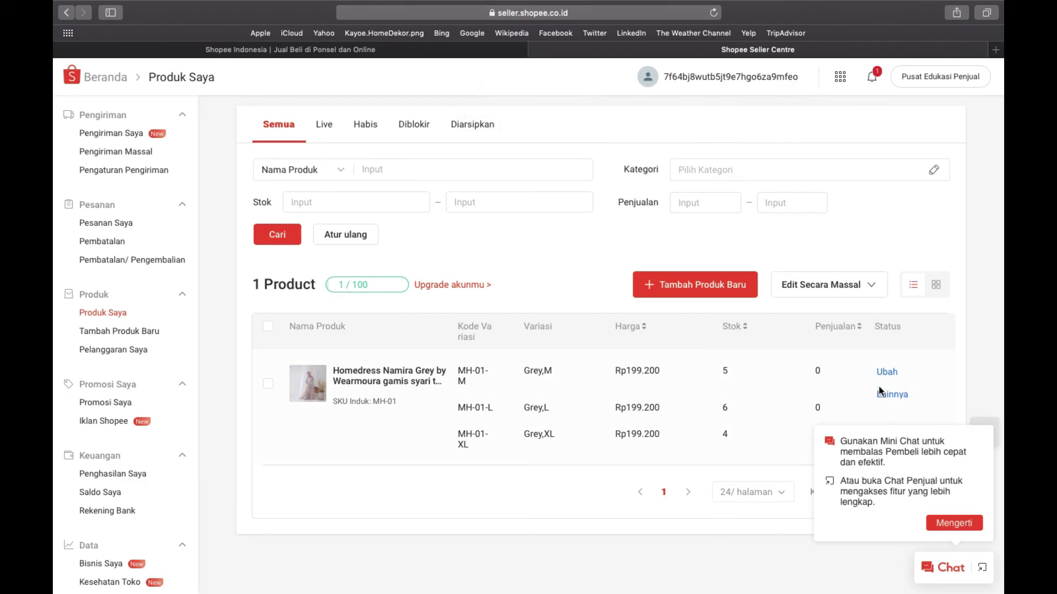
Examine the saved Homedress Namira Grey listing in Produk Saya, checking its variation codes, prices and stock.
scroll(923, 300, "down", 5)
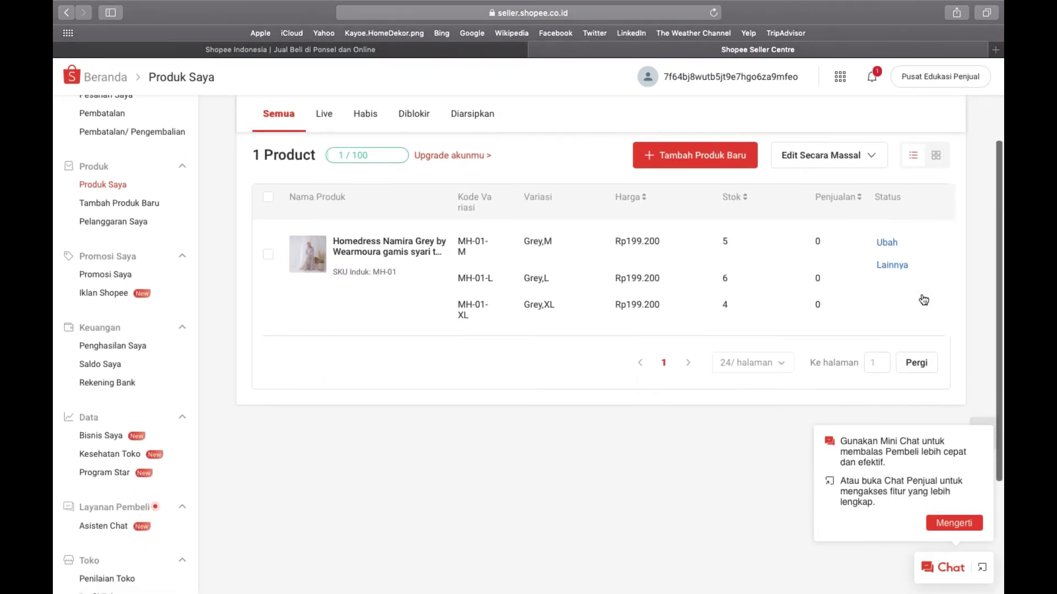
scroll(924, 300, "up", 4)
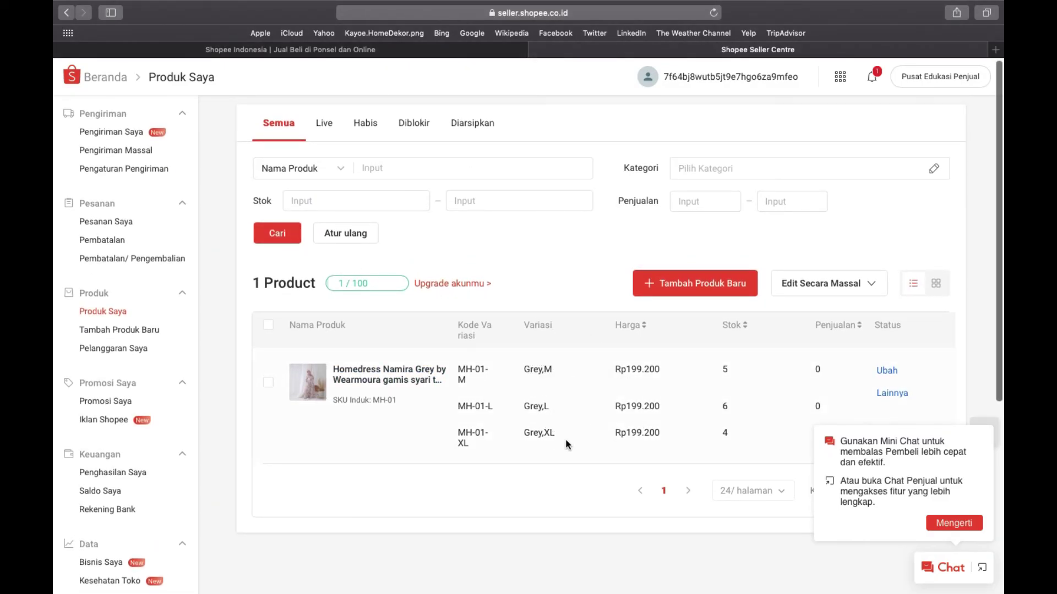
scroll(743, 405, "down", 1)
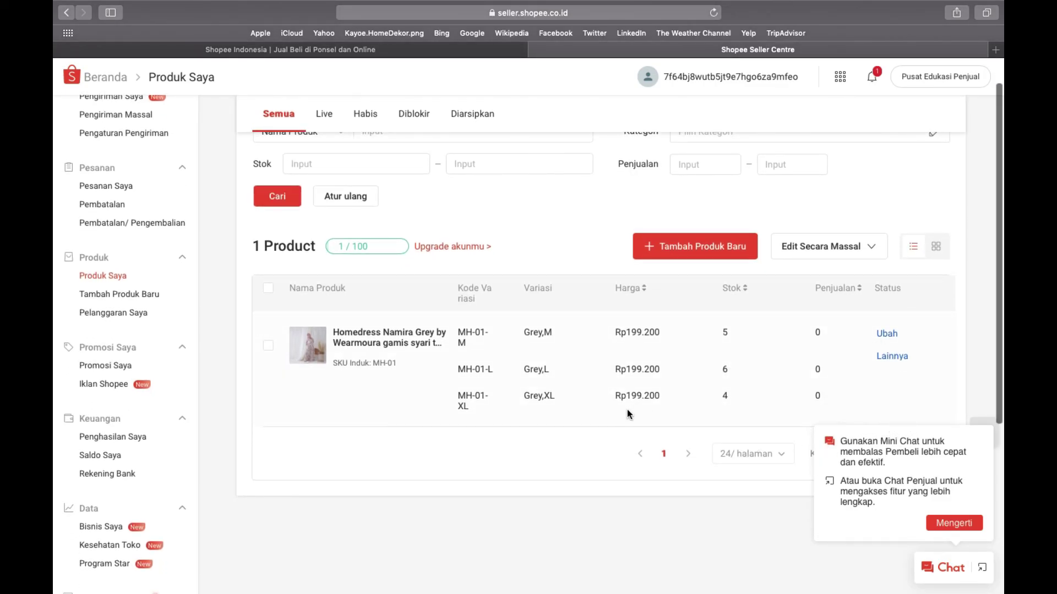
scroll(626, 410, "up", 1)
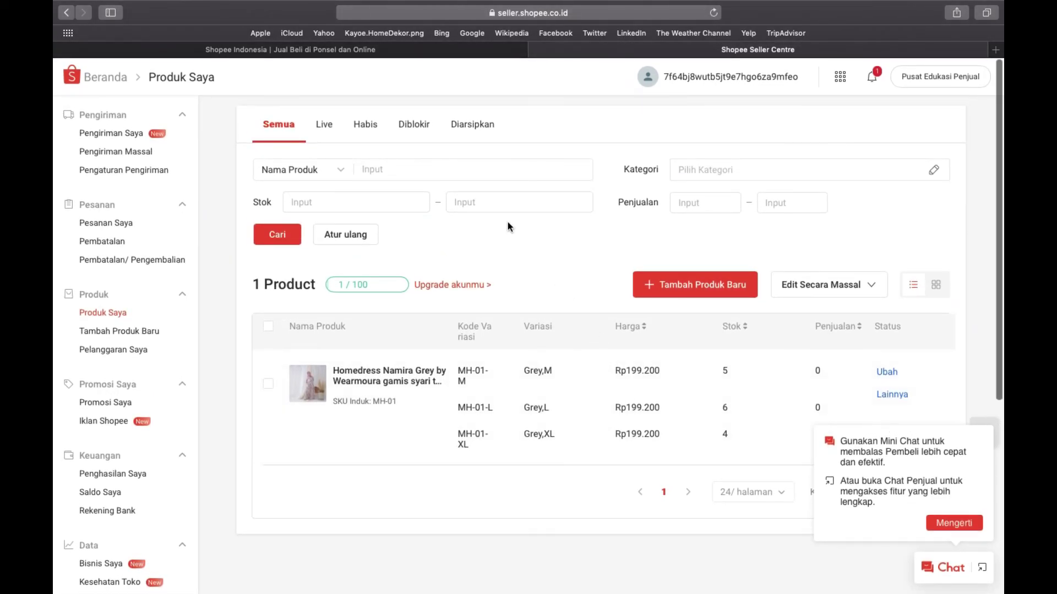